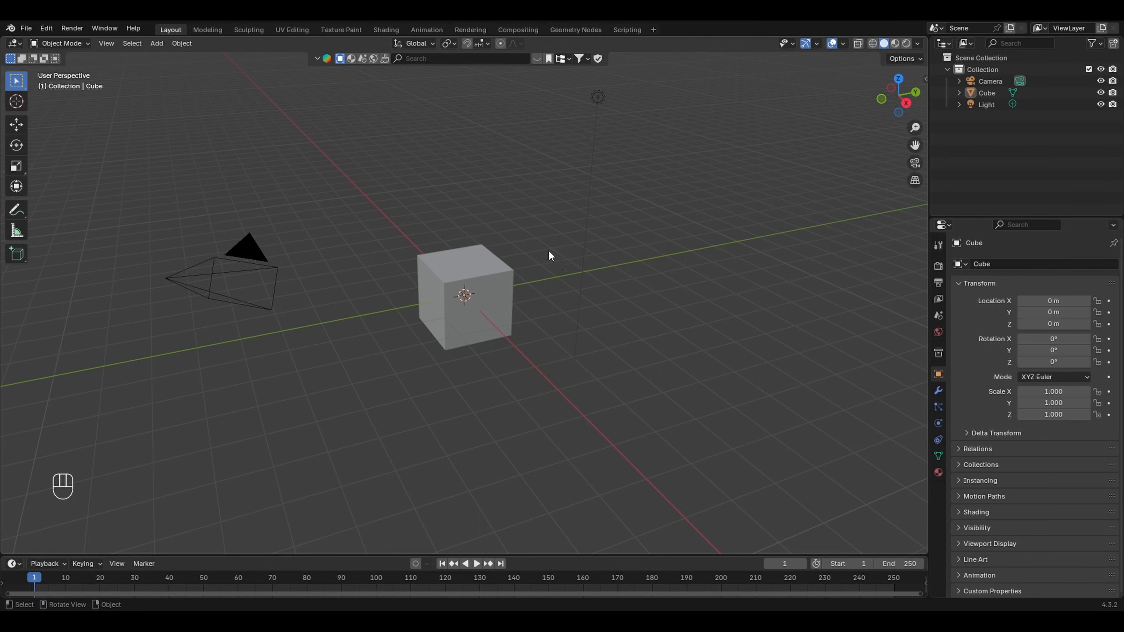
# Step: Subdivide the whole default cube in Edit Mode with the number of cuts set to 5
pyautogui.click(481, 269)
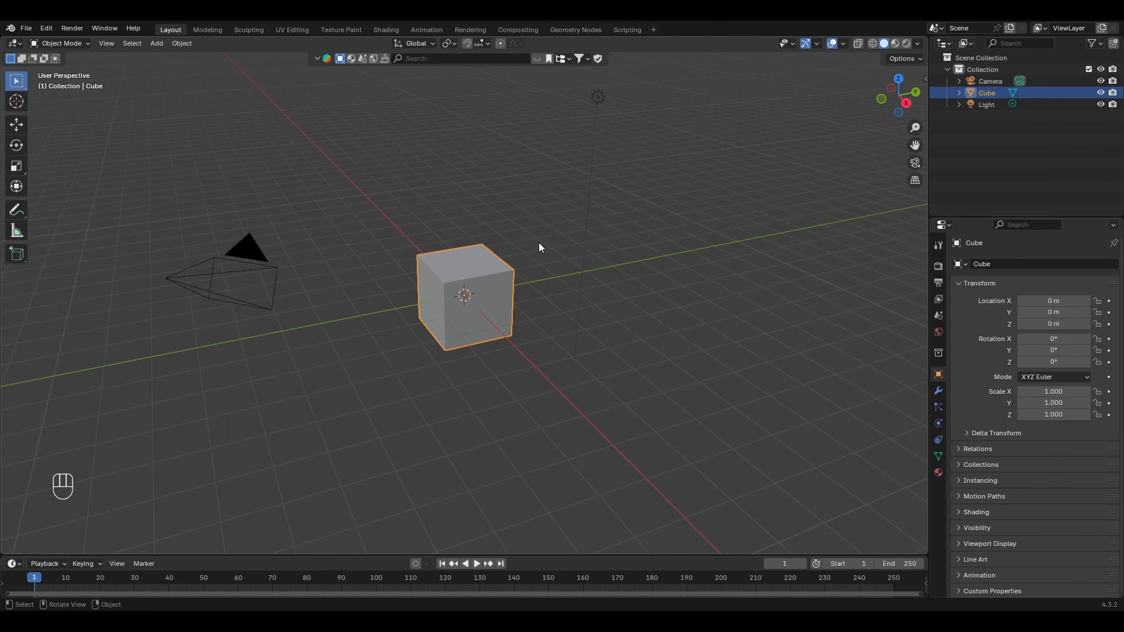
pyautogui.press('Tab')
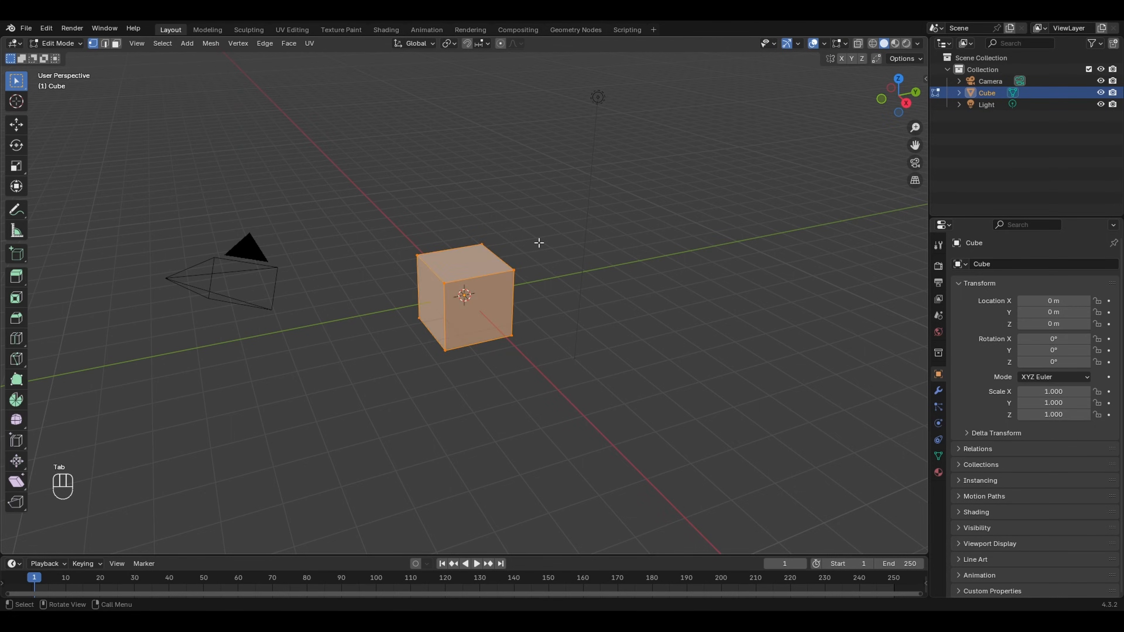
pyautogui.rightClick(481, 261)
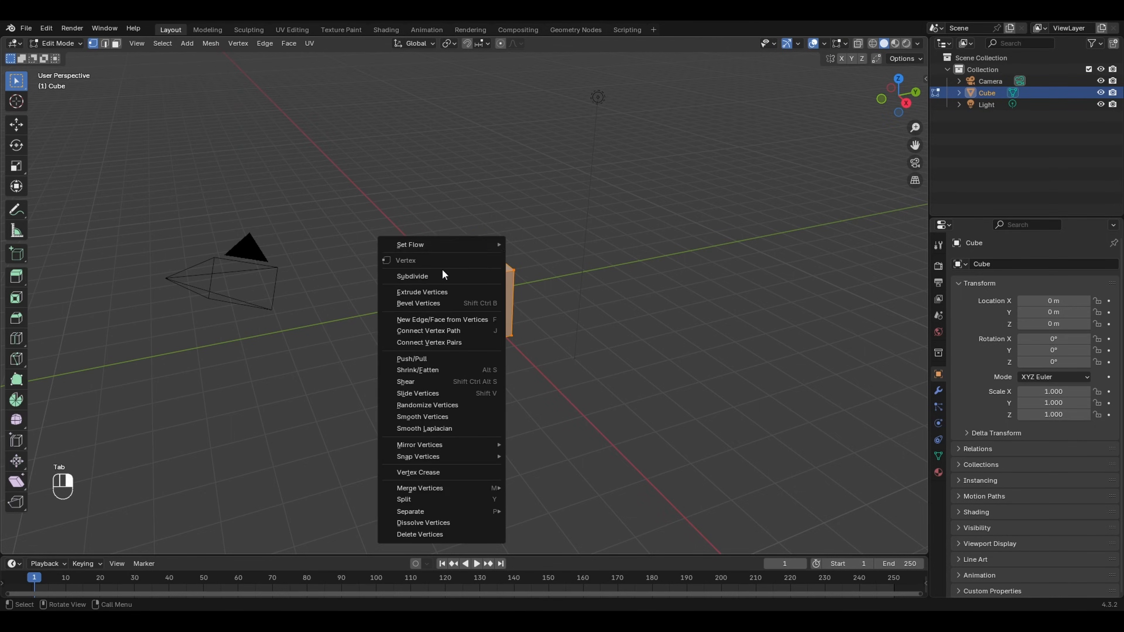
pyautogui.click(426, 276)
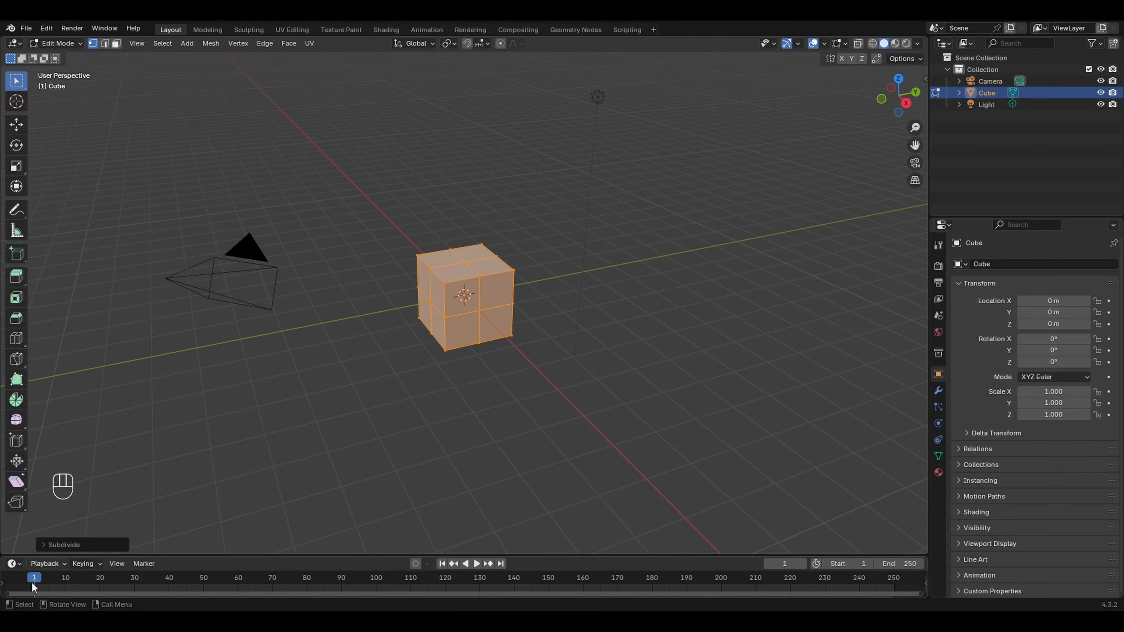
pyautogui.click(44, 545)
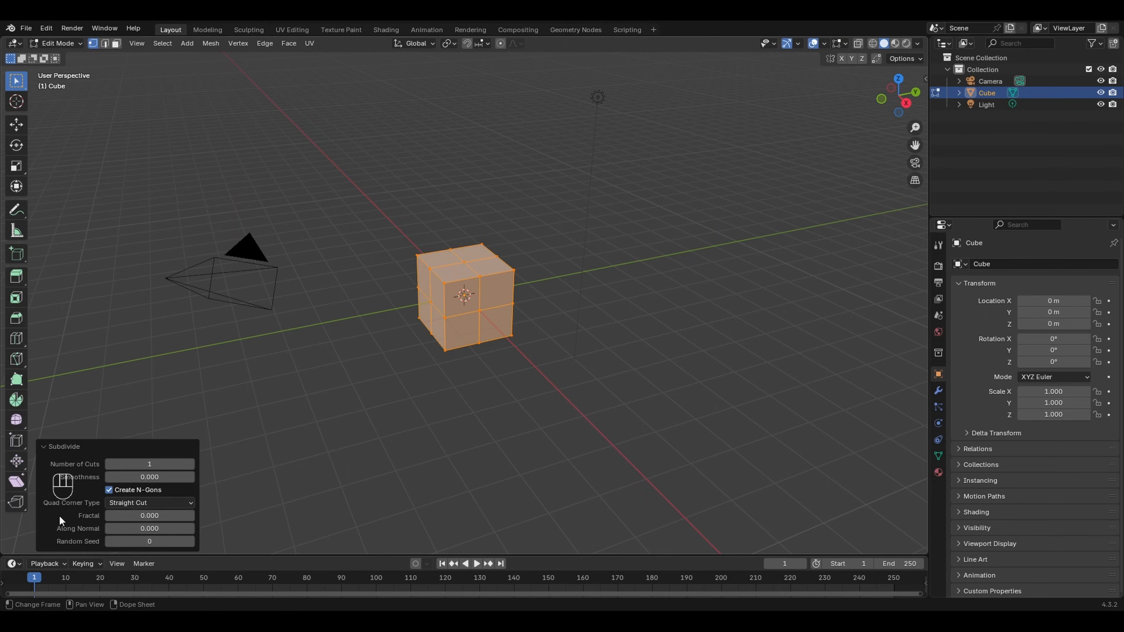
pyautogui.click(155, 464)
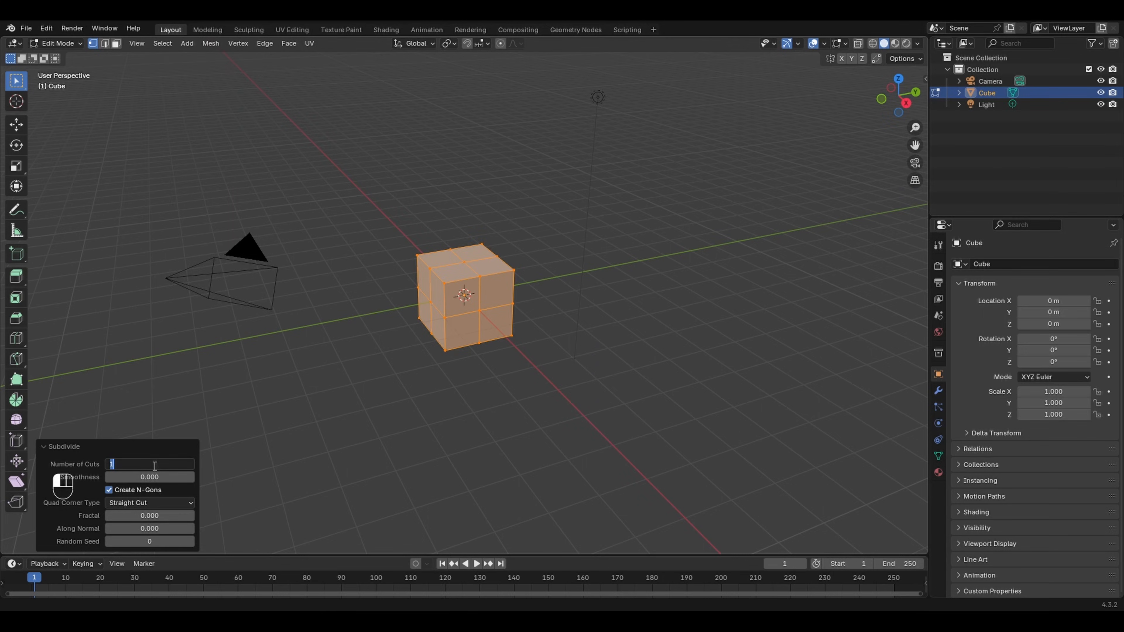
pyautogui.press('Return')
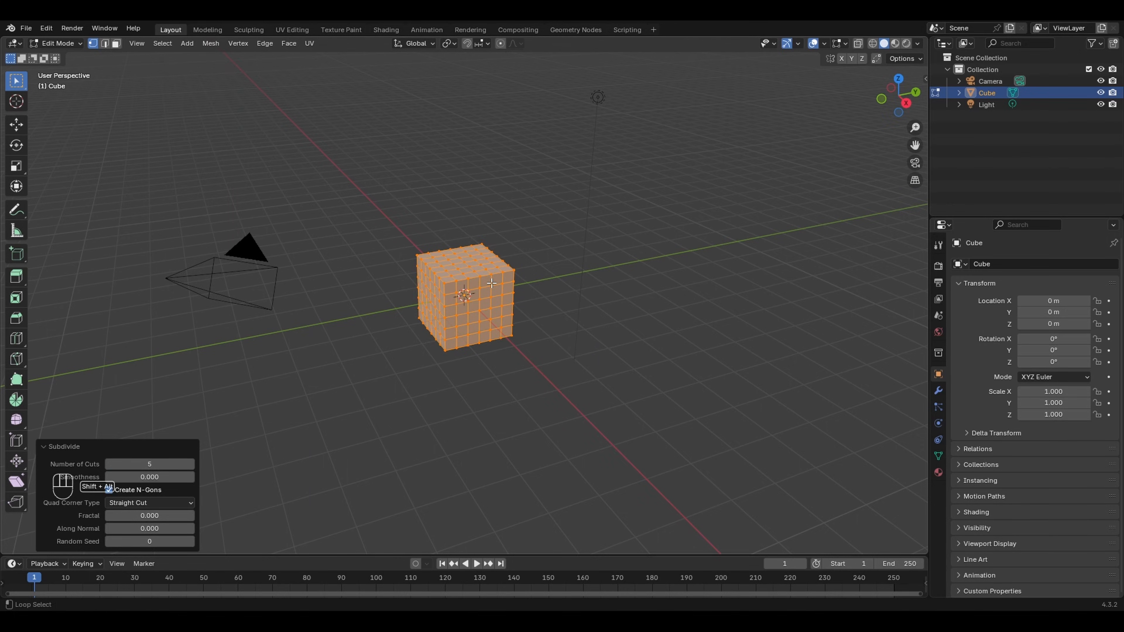
# Step: Round the subdivided cube into a ball using To Sphere with a factor of 1, and clear the selection
pyautogui.hotkey('shift', 'alt', 's')
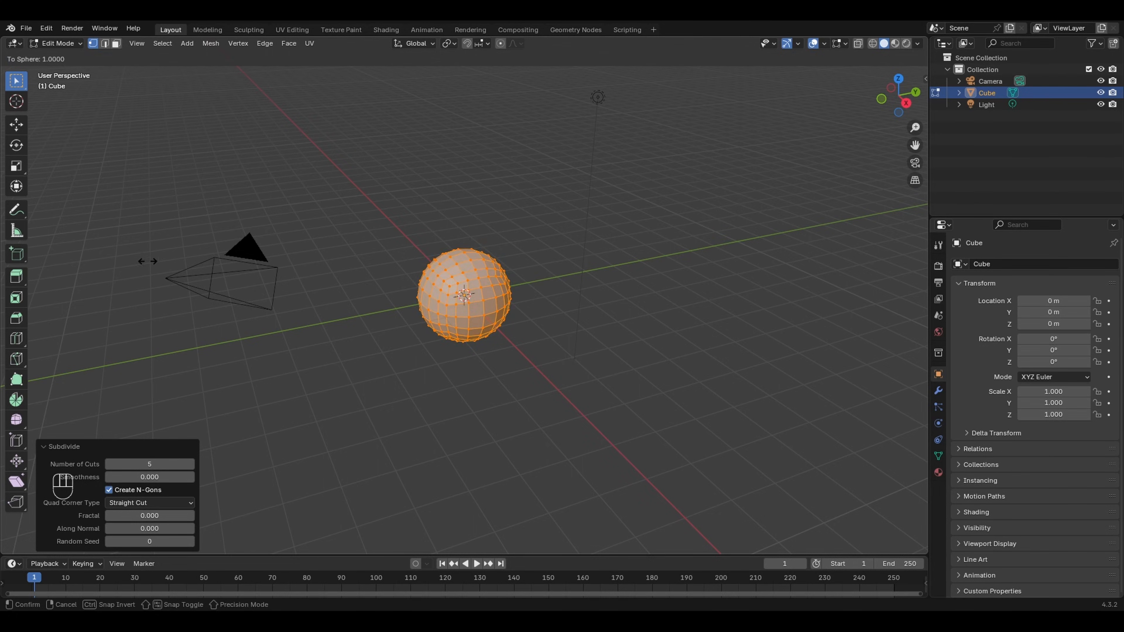
pyautogui.click(173, 265)
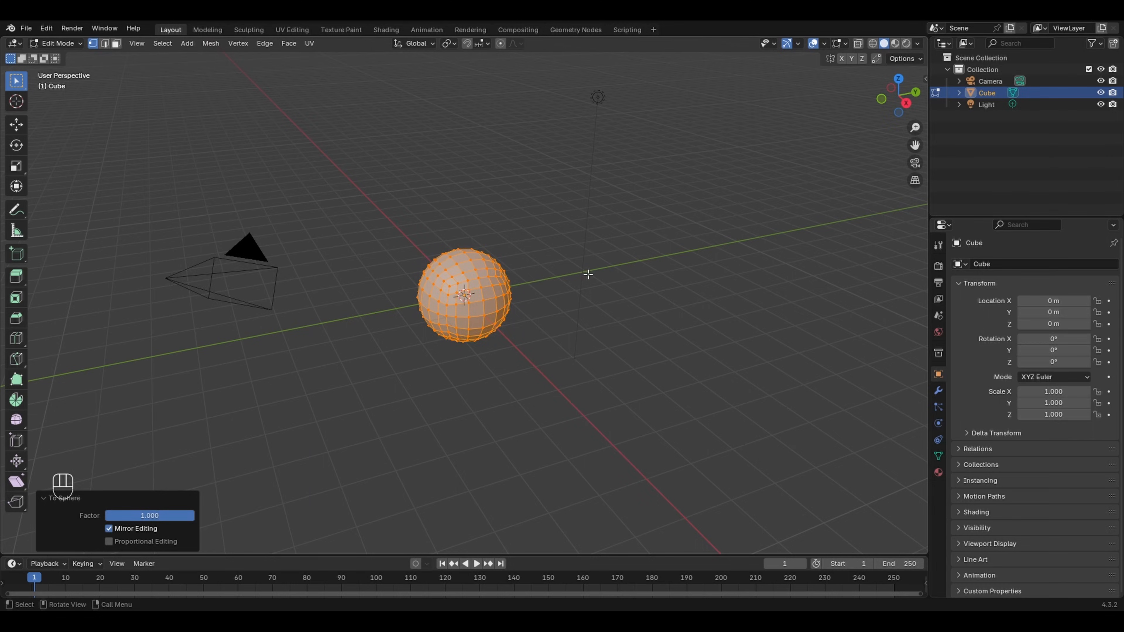
pyautogui.click(553, 265)
# Step: Switch the mesh selection mode from vertices to faces for the sphere
pyautogui.moveTo(554, 265); pyautogui.dragTo(201, 125, button='middle')
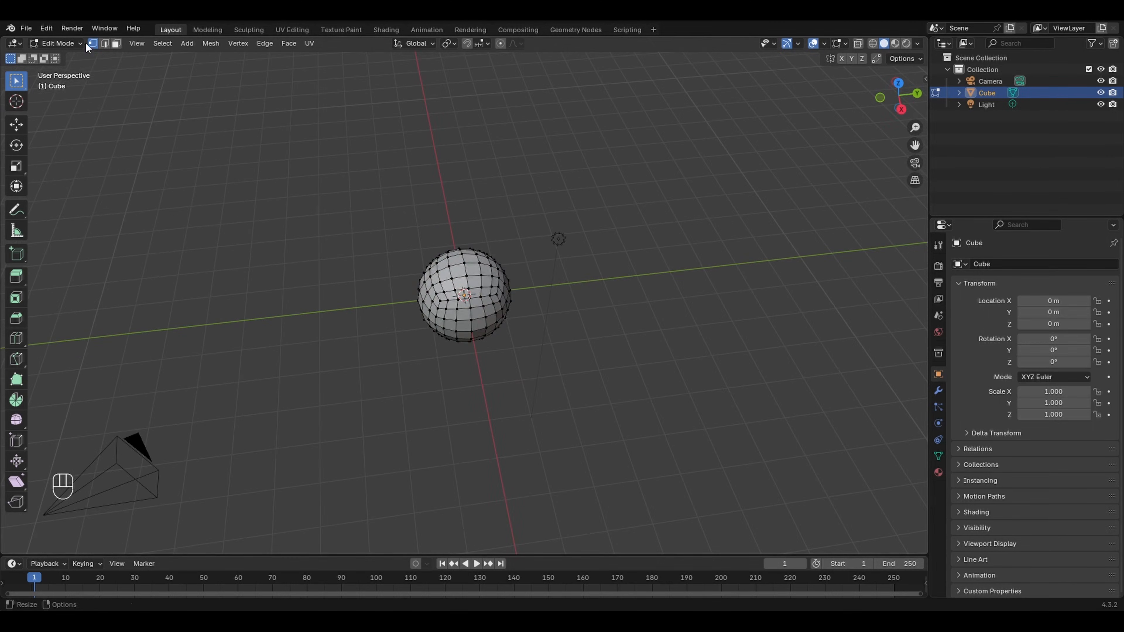
pyautogui.click(105, 44)
pyautogui.click(116, 44)
pyautogui.scroll(3, 477, 260)
pyautogui.moveTo(460, 265)
pyautogui.mouseDown(button='middle')
pyautogui.moveTo(476, 260)
pyautogui.moveTo(476, 275)
pyautogui.moveTo(460, 260)
pyautogui.moveTo(461, 284)
pyautogui.mouseUp(button='middle')
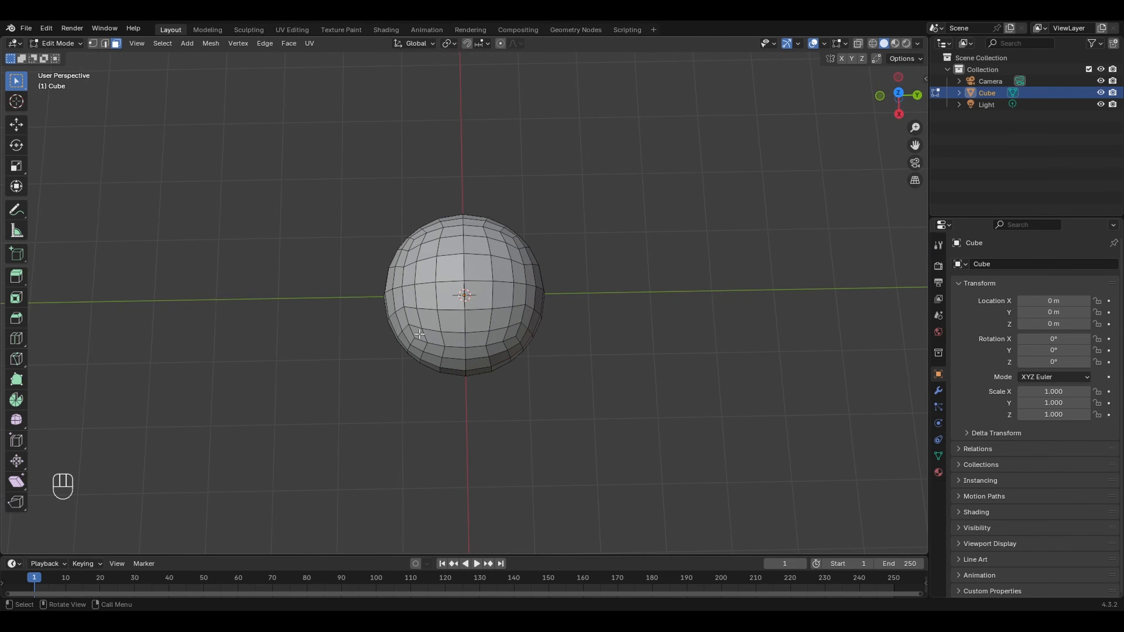
pyautogui.click(420, 335)
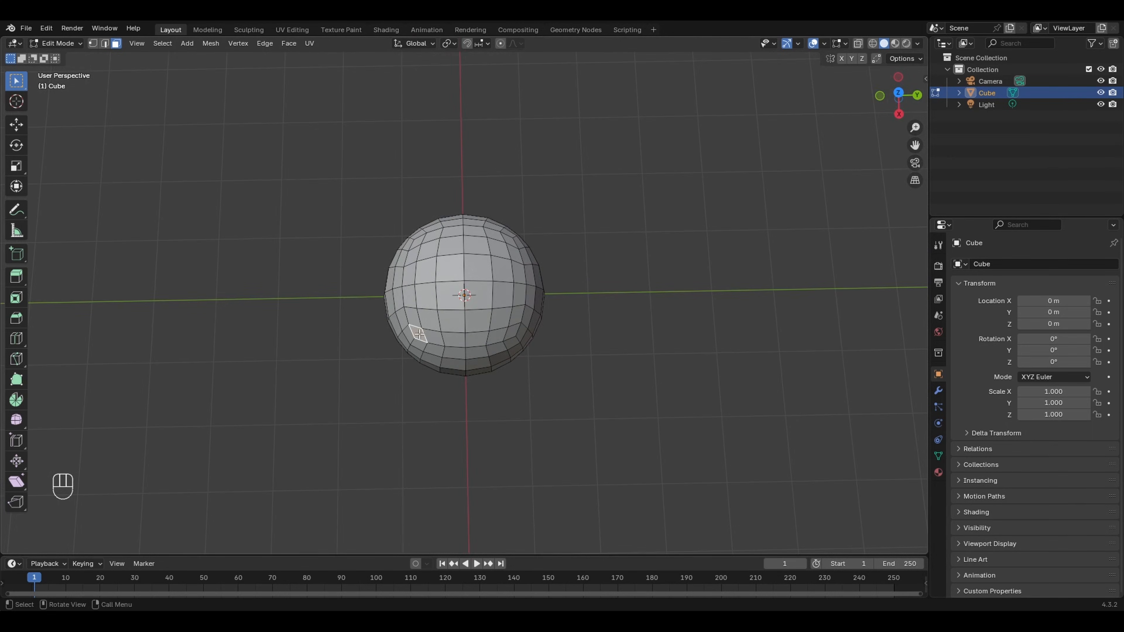
pyautogui.keyDown('shift'); pyautogui.click(419, 242); pyautogui.keyUp('shift')
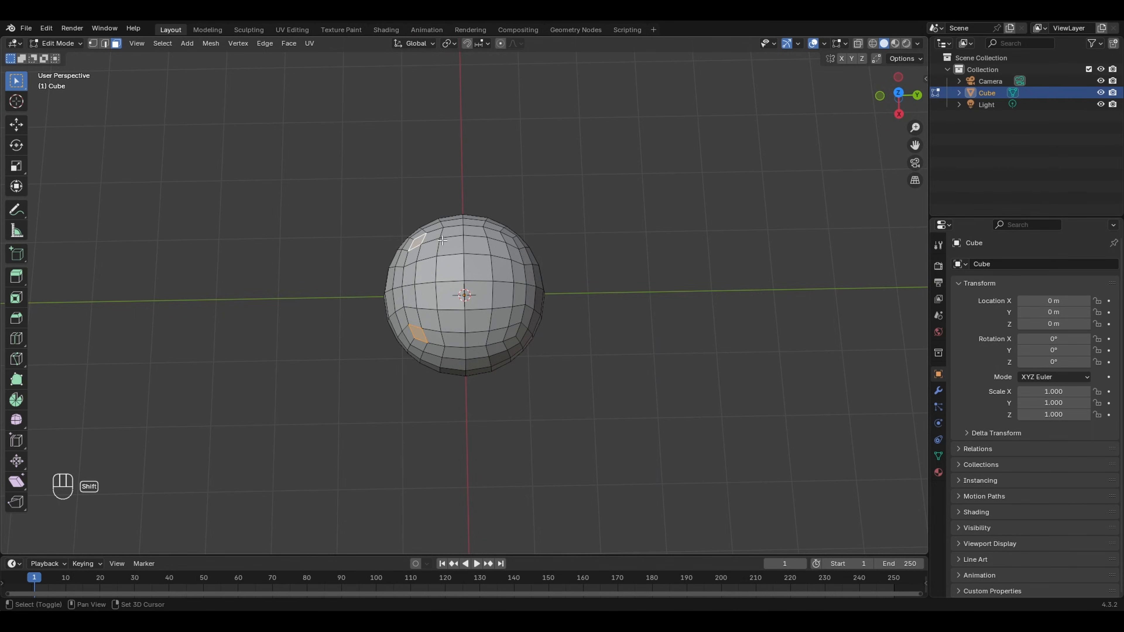
pyautogui.keyDown('shift'); pyautogui.click(498, 237); pyautogui.keyUp('shift')
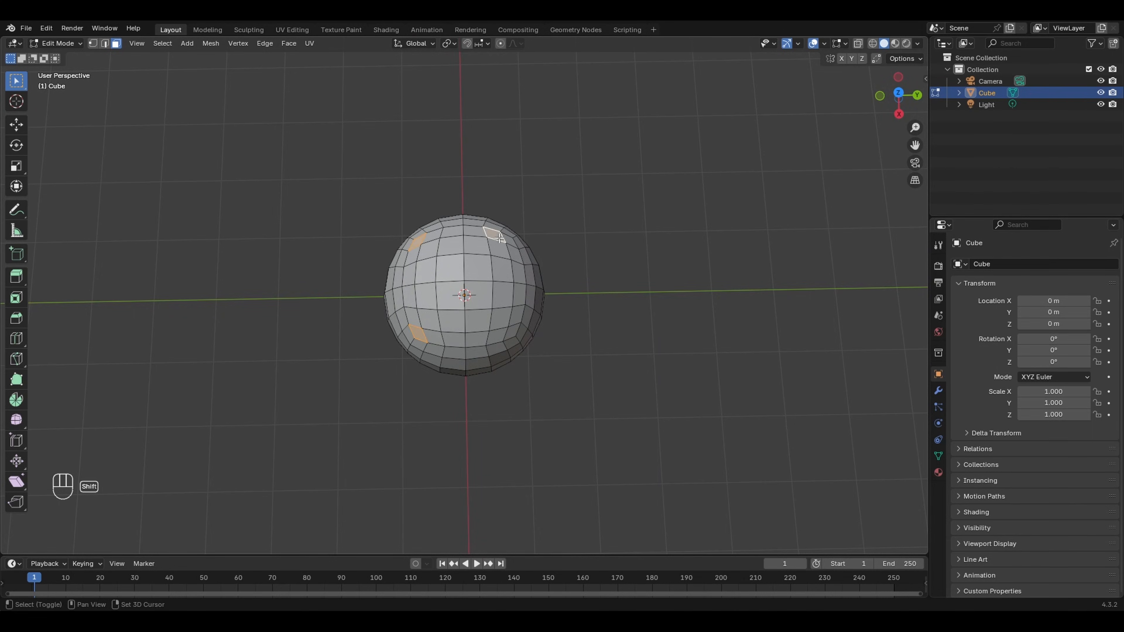
pyautogui.keyDown('shift'); pyautogui.click(496, 335); pyautogui.keyUp('shift')
pyautogui.moveTo(585, 282); pyautogui.dragTo(567, 241, button='middle')
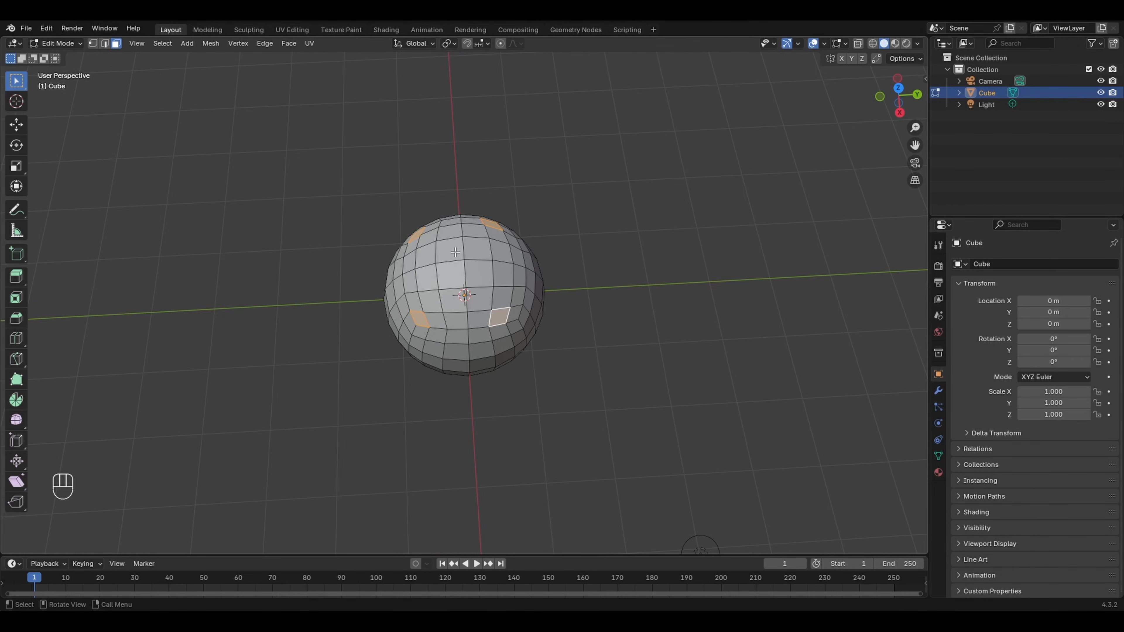
# Step: Select the four central faces on top of the sphere and grow the selection three times
pyautogui.moveTo(455, 257); pyautogui.dragTo(473, 269)
pyautogui.moveTo(543, 184); pyautogui.dragTo(538, 210, button='middle')
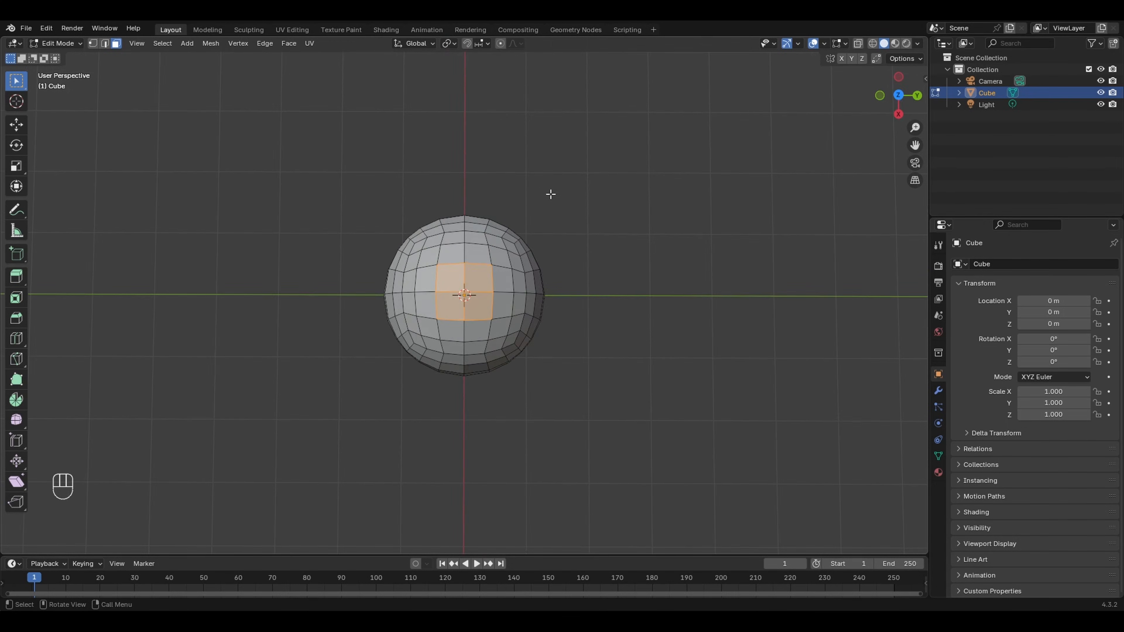
pyautogui.press('ctrl+KP_Add')
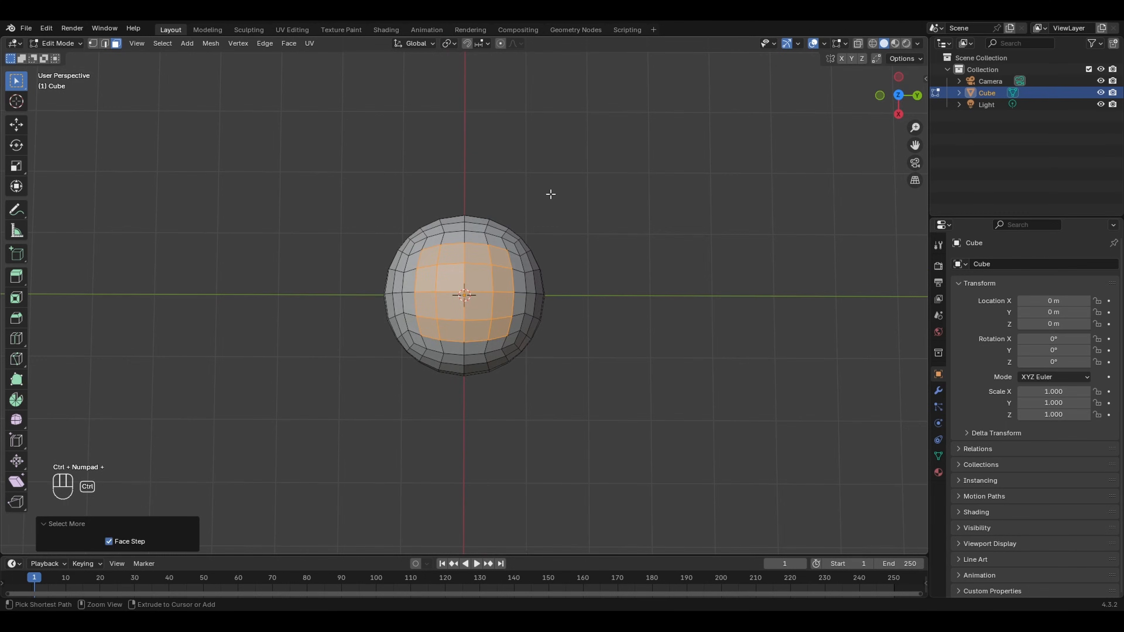
pyautogui.press('ctrl+KP_Add')
pyautogui.press('ctrl+KP_Add')
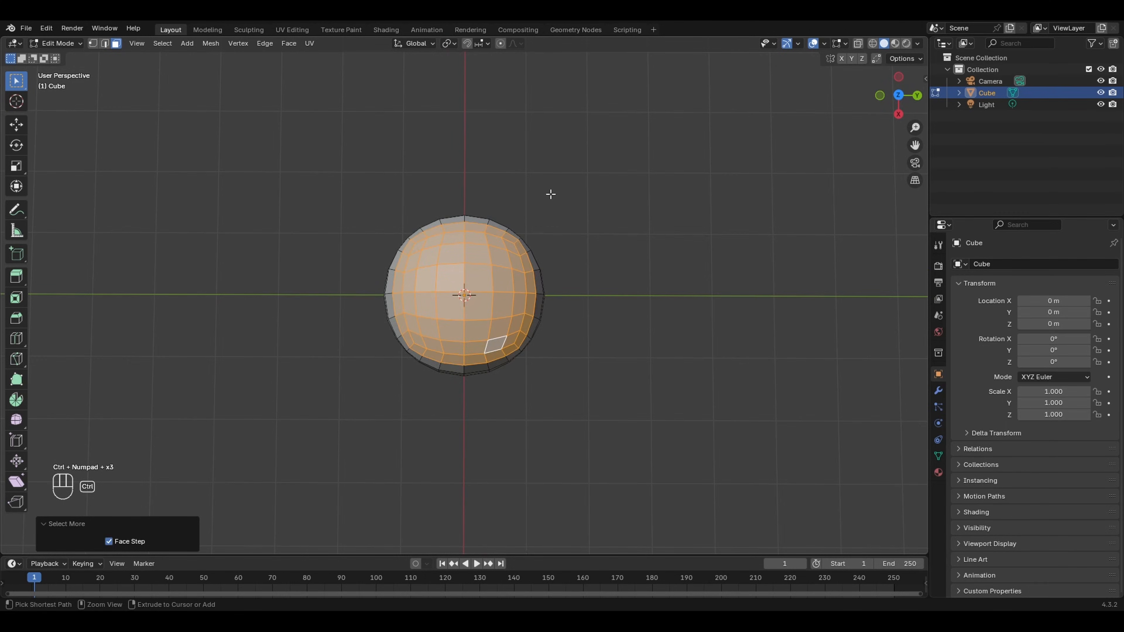
pyautogui.moveTo(551, 194)
pyautogui.mouseDown(button='middle')
pyautogui.moveTo(576, 198)
pyautogui.moveTo(563, 189)
pyautogui.mouseUp(button='middle')
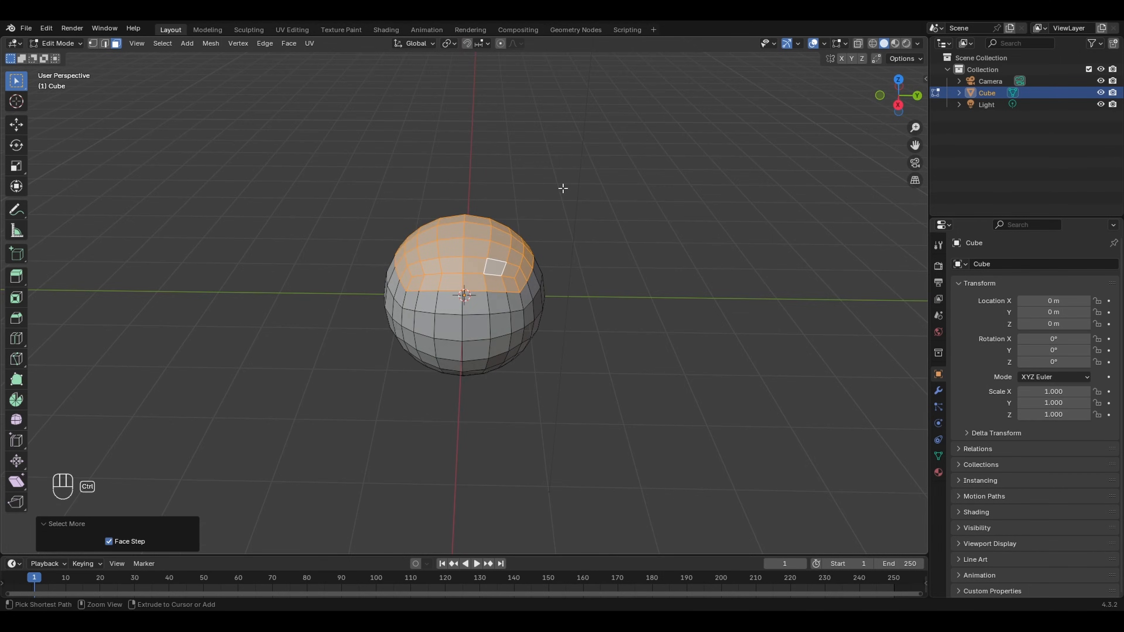
# Step: Invert the face selection and delete its vertices, leaving only the inner part of the sphere's top patch
pyautogui.hotkey('ctrl', 'i')
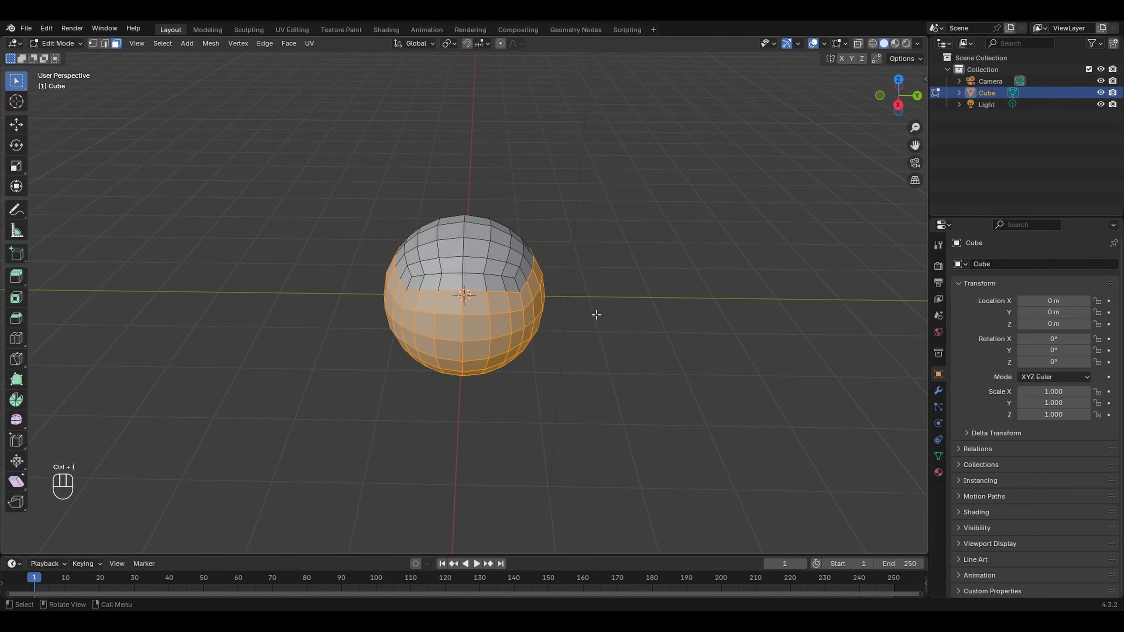
pyautogui.press('x')
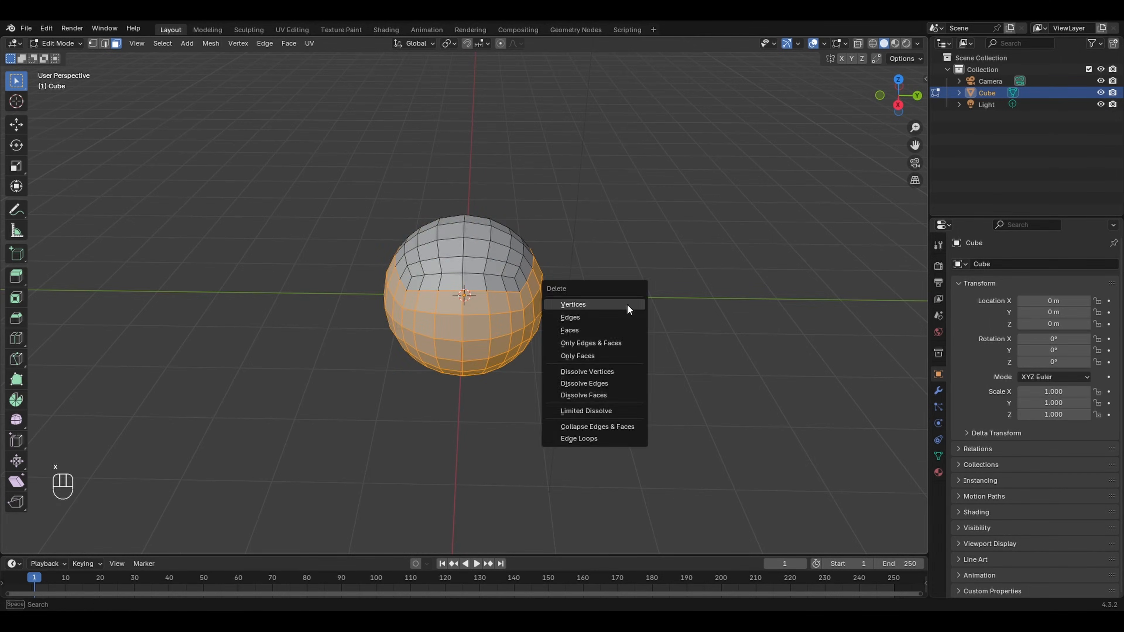
pyautogui.click(627, 304)
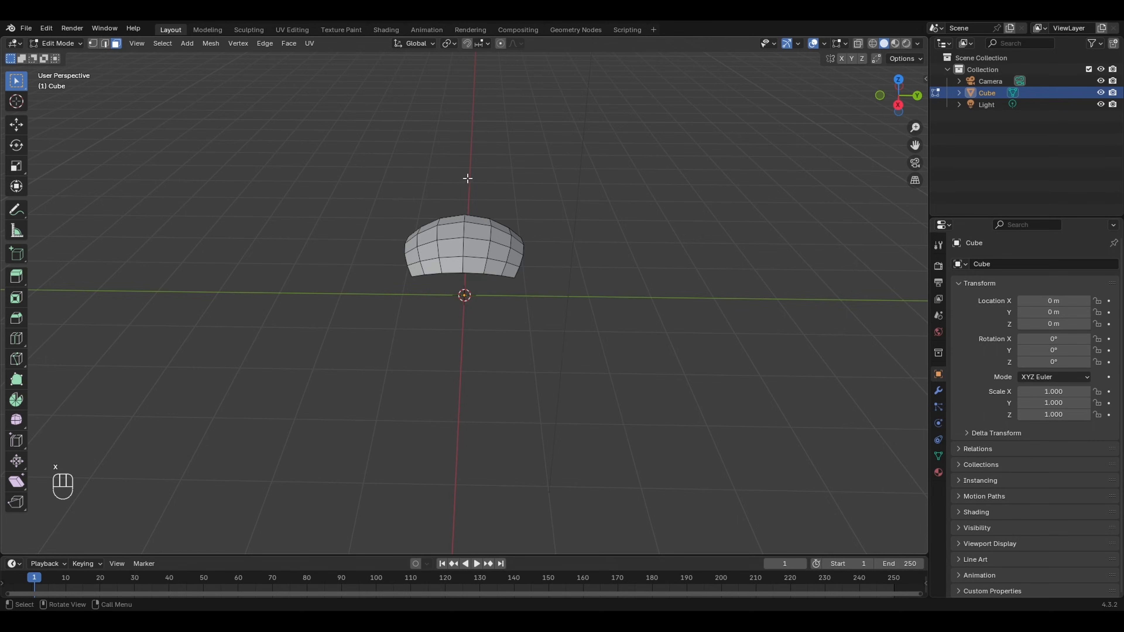
# Step: Extrude the patch's two middle face rows, running along the X axis, outward by about 0.028 m
pyautogui.moveTo(467, 178); pyautogui.dragTo(509, 159, button='middle')
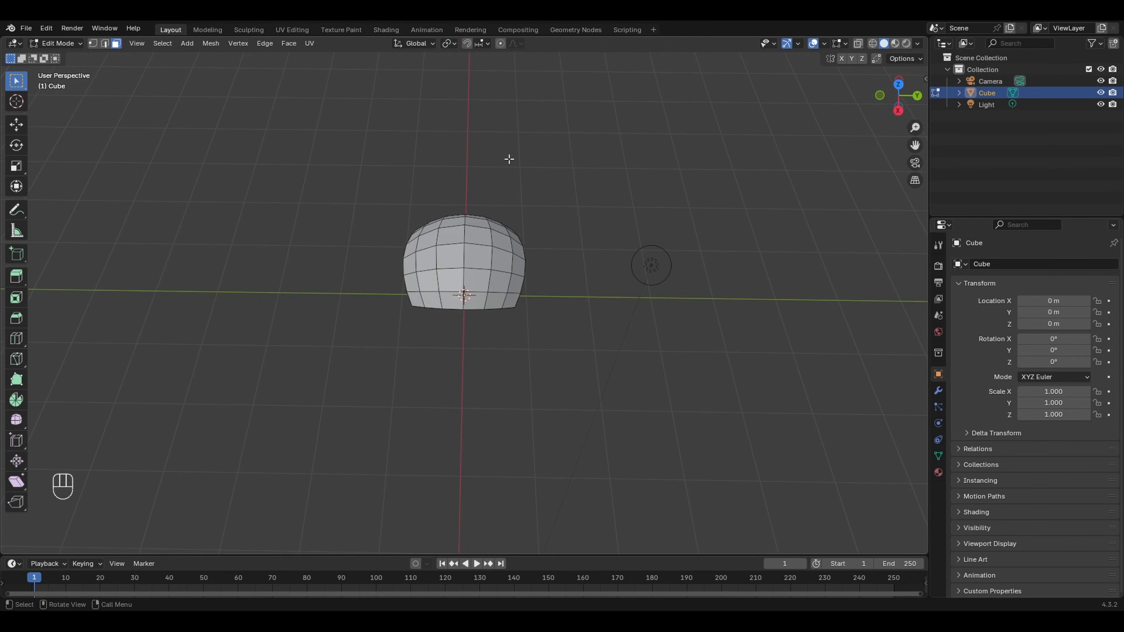
pyautogui.click(898, 107)
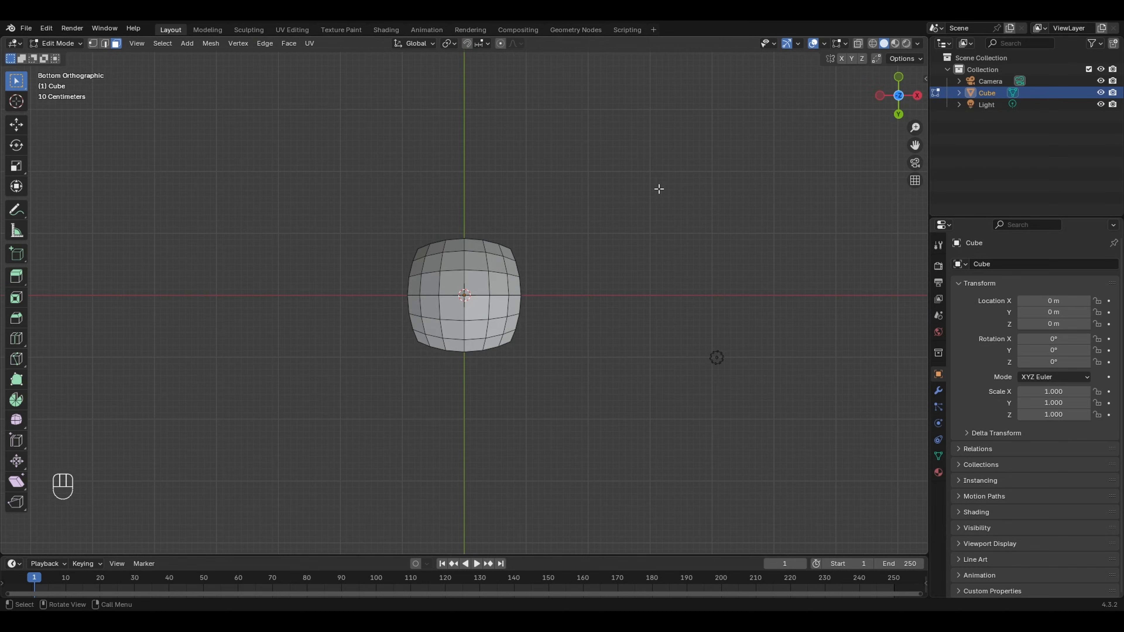
pyautogui.click(917, 95)
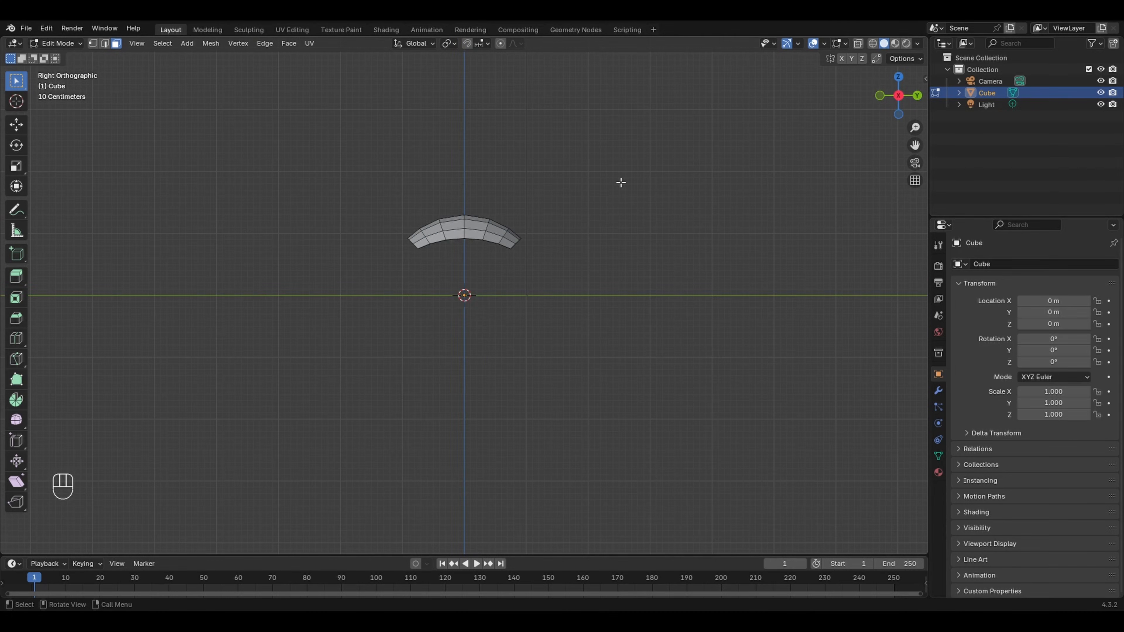
pyautogui.moveTo(527, 205); pyautogui.dragTo(490, 247, button='middle')
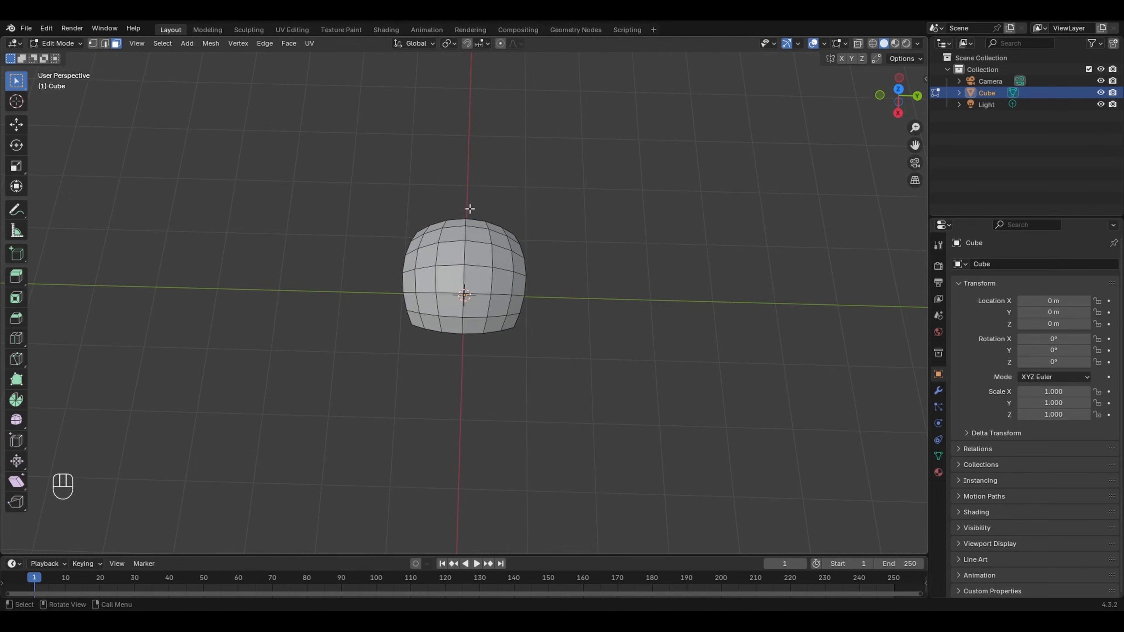
pyautogui.moveTo(460, 225); pyautogui.dragTo(472, 311)
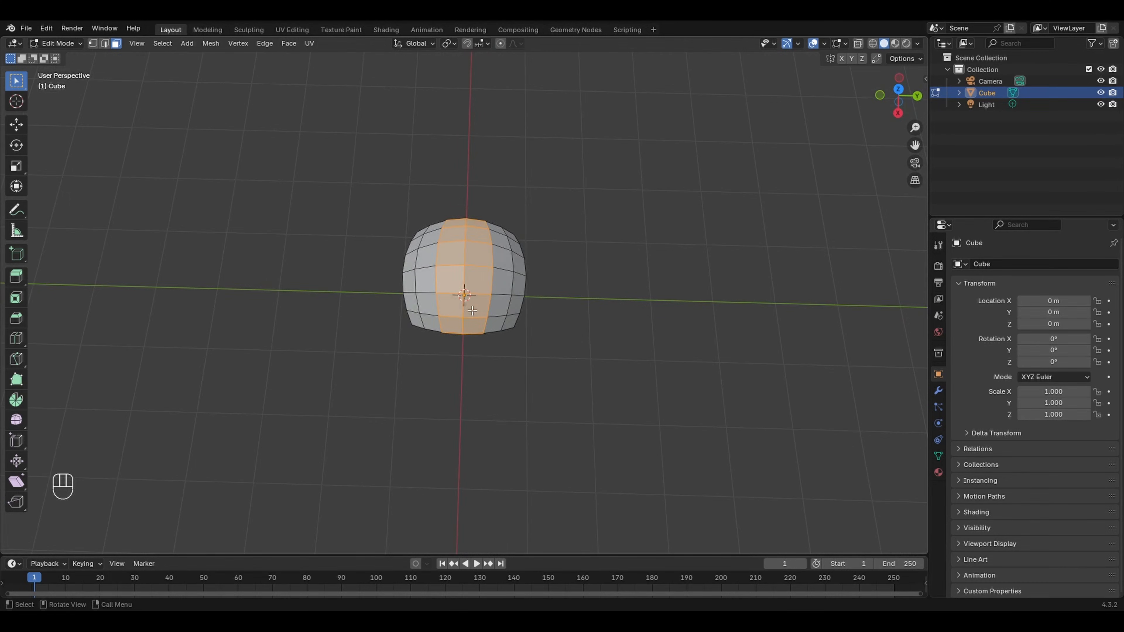
pyautogui.click(897, 113)
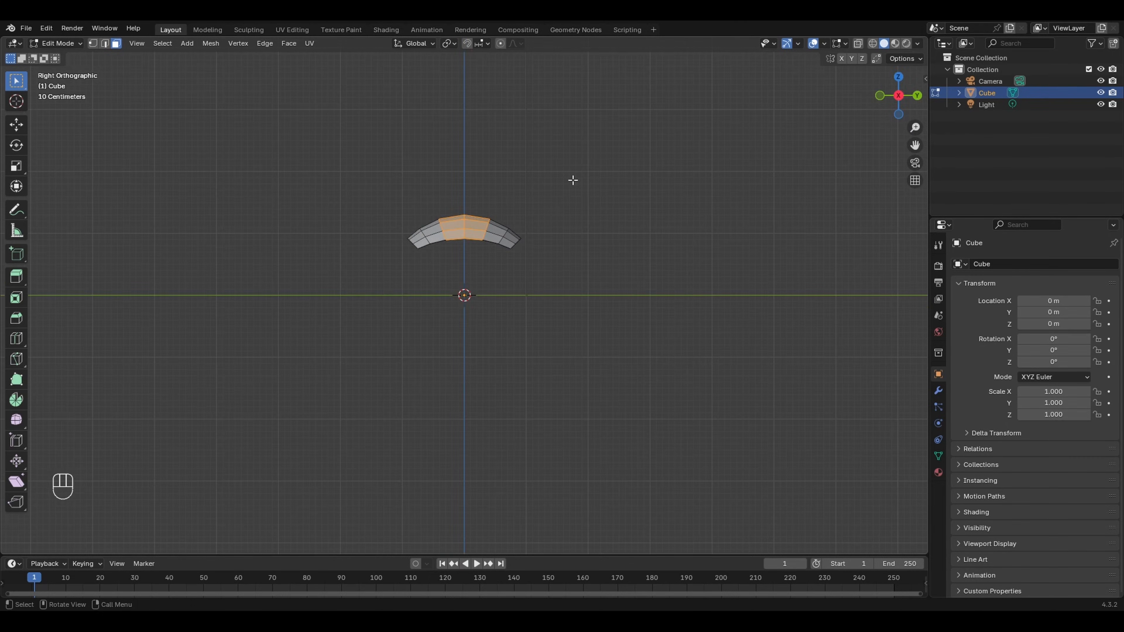
pyautogui.press('e')
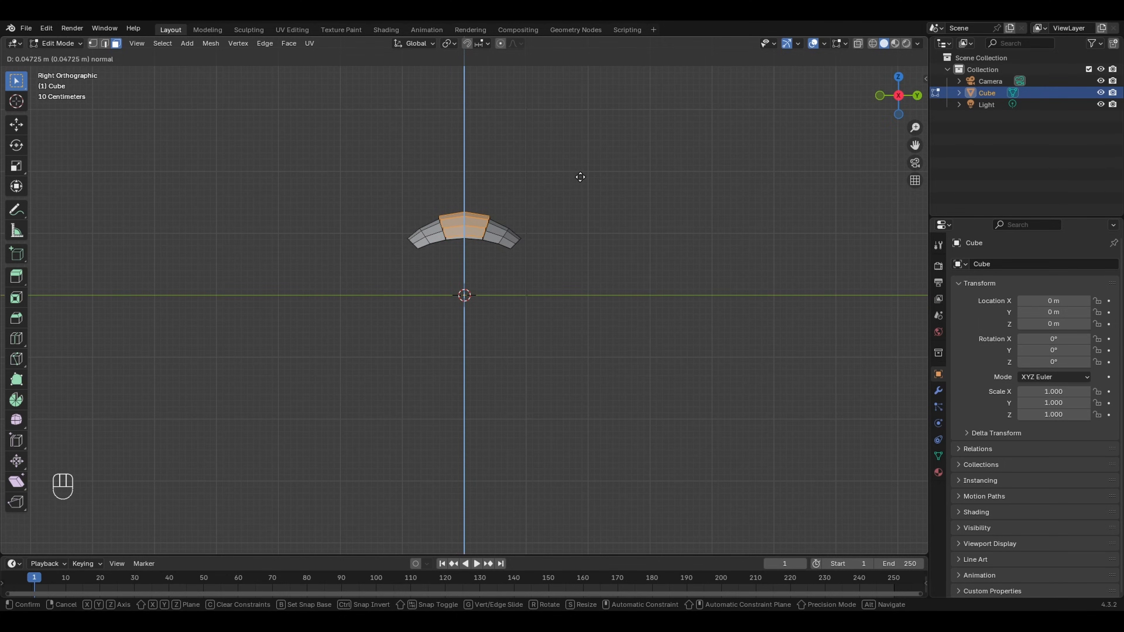
pyautogui.click(581, 178)
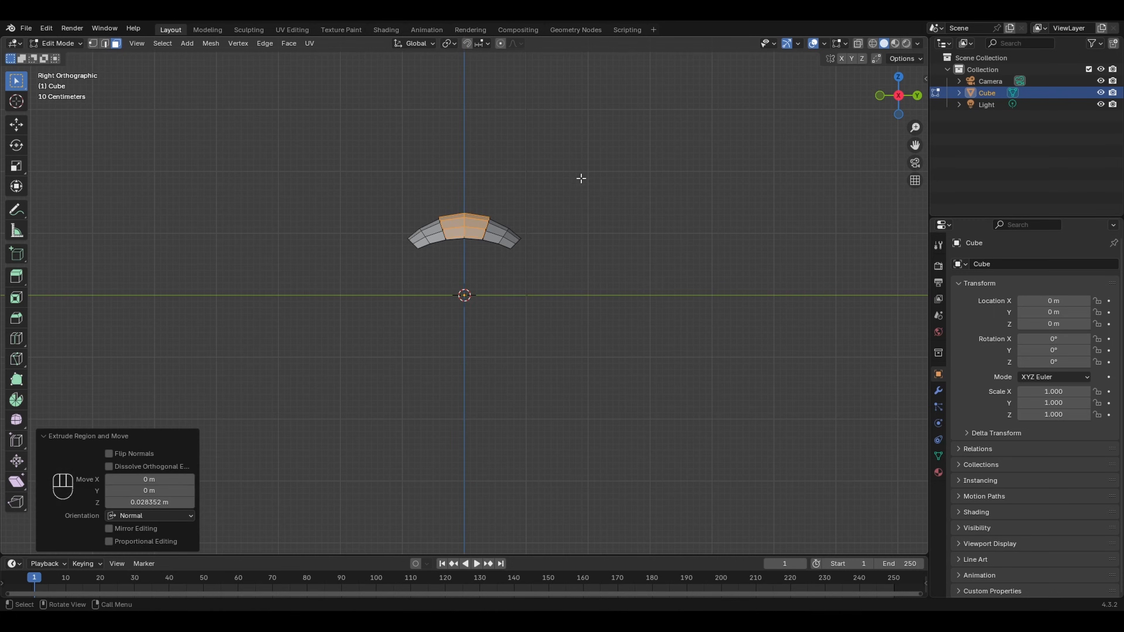
# Step: Extrude the two outer face rows on the patch's positive Y side outward by about 0.02 m
pyautogui.moveTo(579, 178); pyautogui.dragTo(513, 211, button='middle')
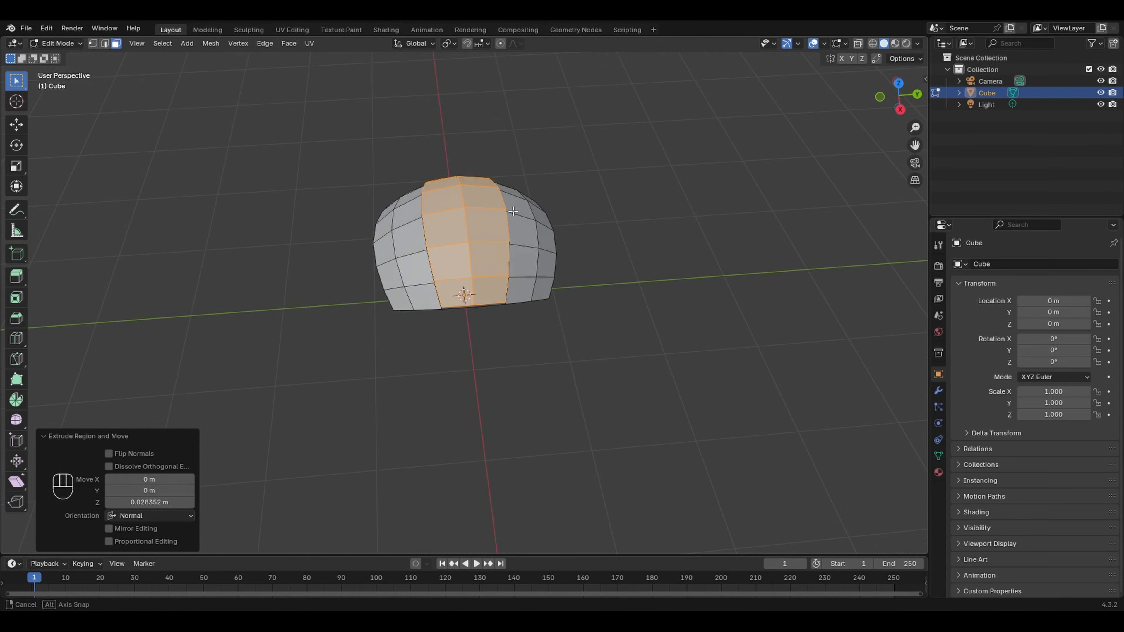
pyautogui.moveTo(656, 210); pyautogui.dragTo(527, 211, button='middle')
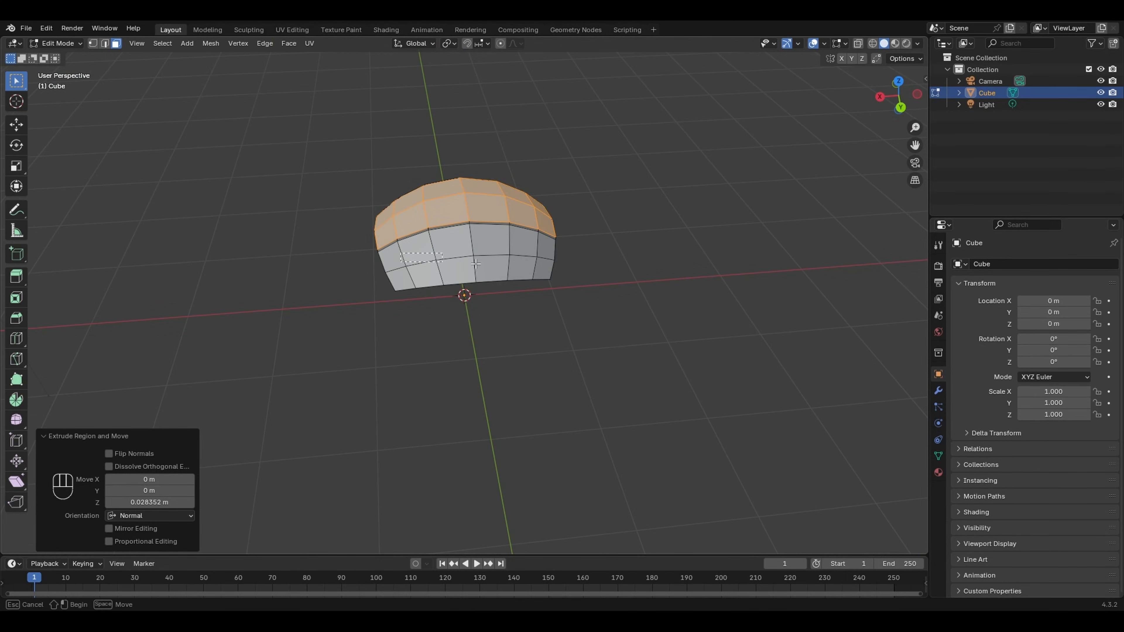
pyautogui.keyDown('alt'); pyautogui.click(401, 255); pyautogui.keyUp('alt')
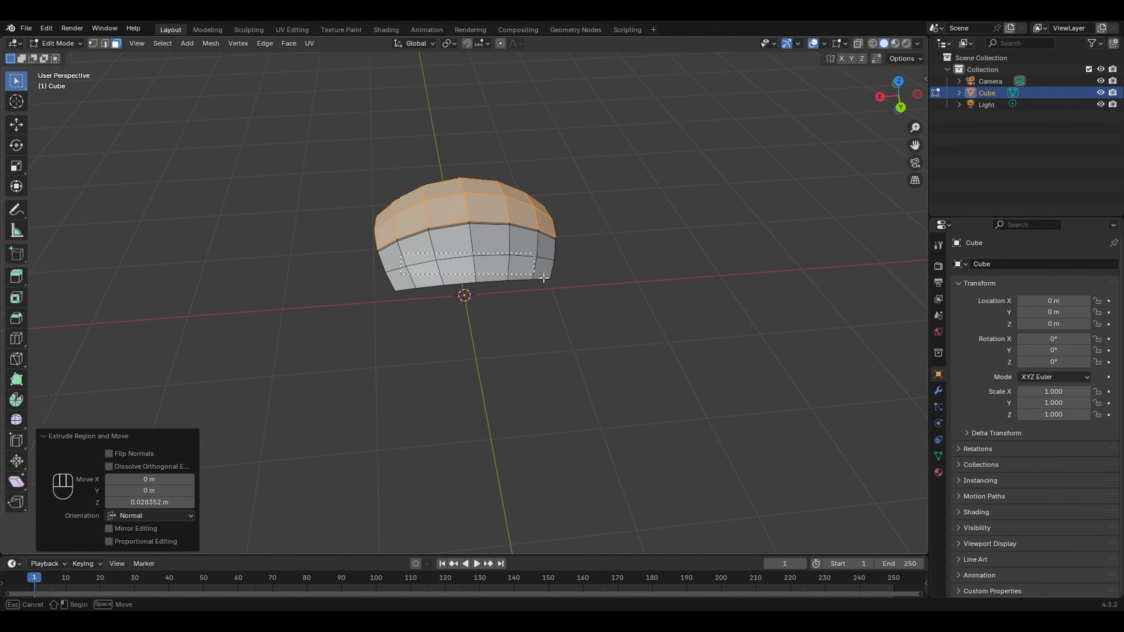
pyautogui.click(880, 97)
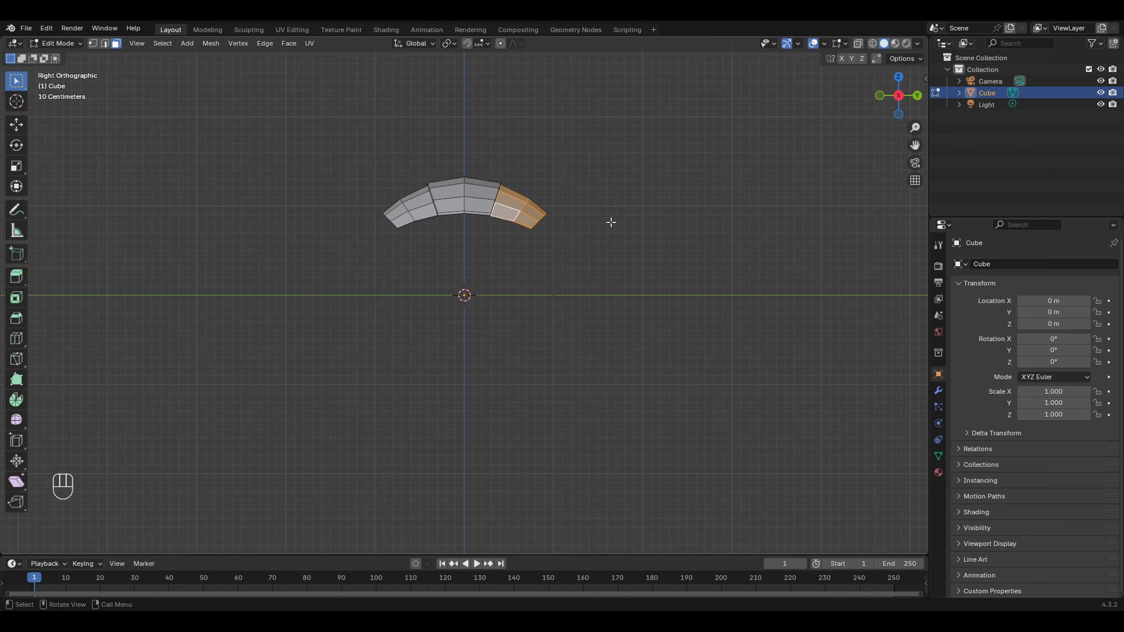
pyautogui.press('e')
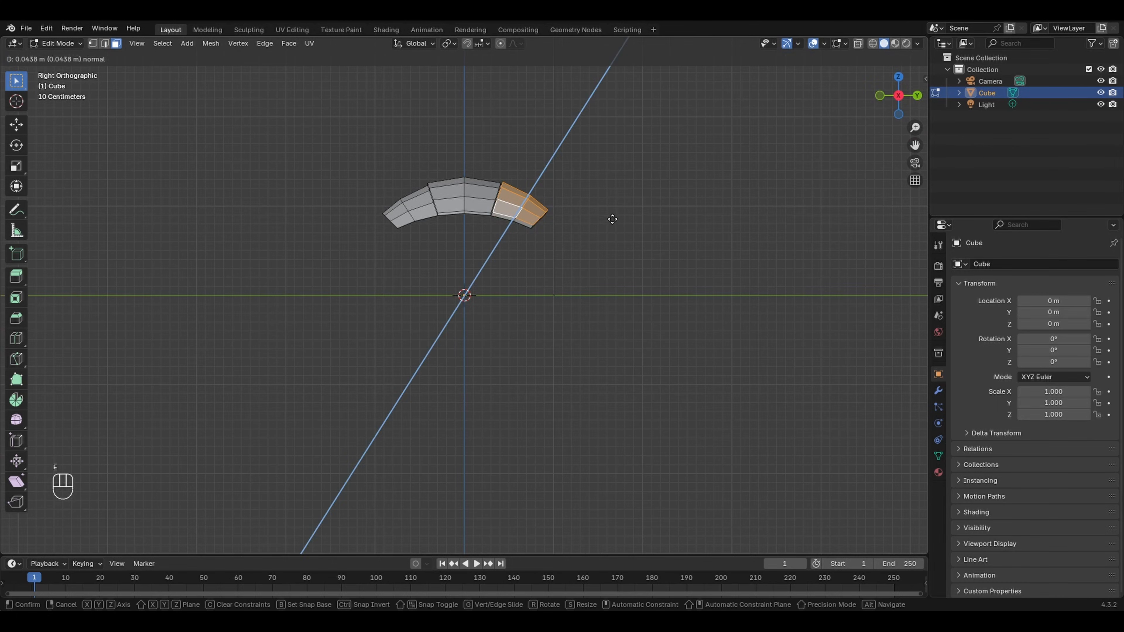
pyautogui.click(613, 221)
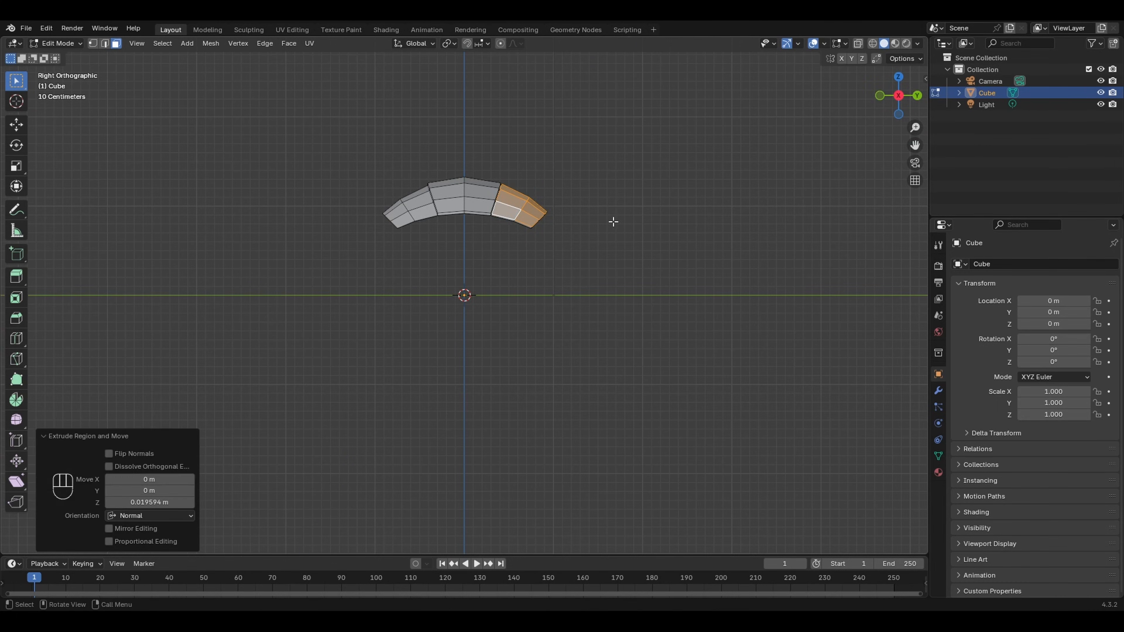
pyautogui.click(599, 241)
# Step: Select all faces of the two outer rows on the patch's negative Y side and extrude them slightly outward
pyautogui.moveTo(600, 241); pyautogui.dragTo(562, 327, button='middle')
pyautogui.moveTo(636, 339); pyautogui.dragTo(370, 250)
pyautogui.click(574, 293)
pyautogui.moveTo(640, 304); pyautogui.dragTo(384, 260)
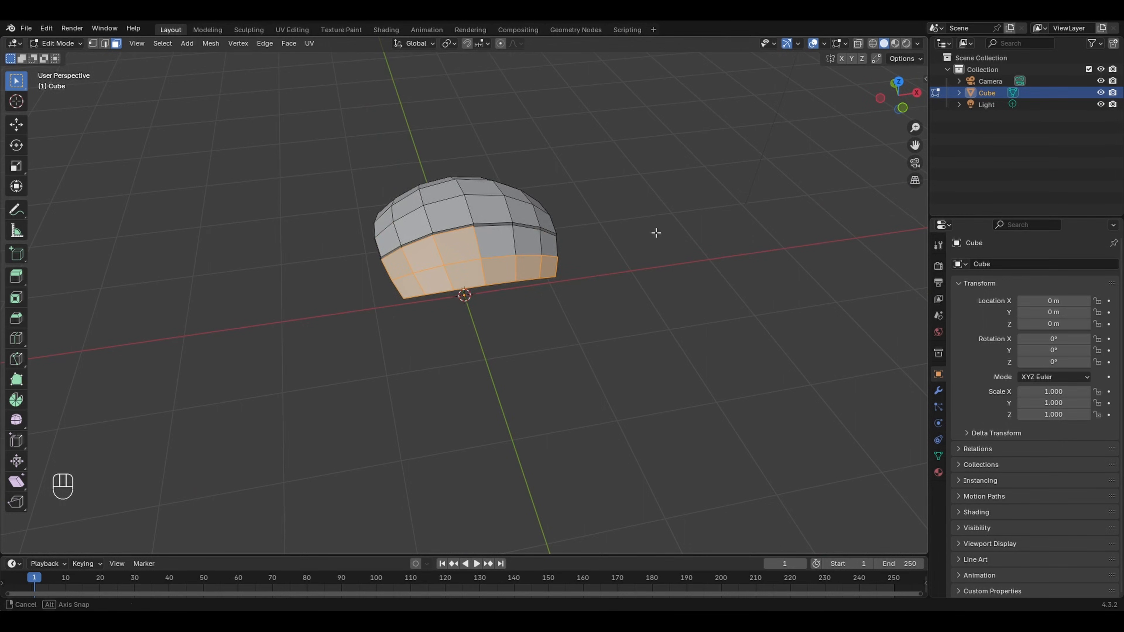
pyautogui.moveTo(655, 230); pyautogui.dragTo(632, 238, button='middle')
pyautogui.keyDown('shift'); pyautogui.click(486, 255); pyautogui.keyUp('shift')
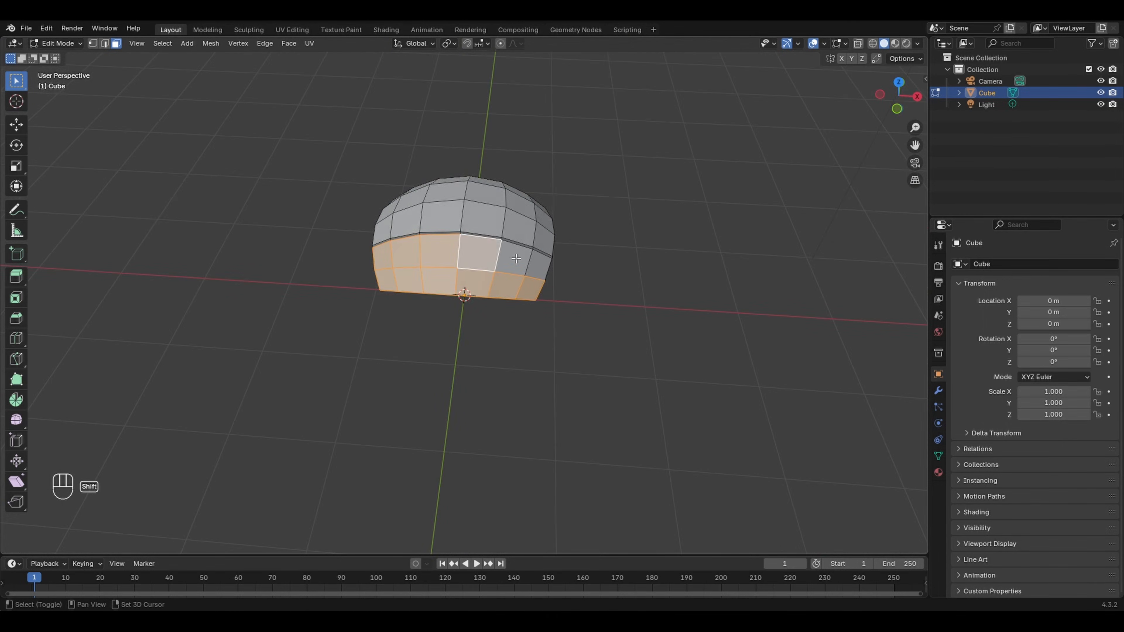
pyautogui.keyDown('shift'); pyautogui.click(515, 256); pyautogui.keyUp('shift')
pyautogui.keyDown('shift'); pyautogui.click(538, 266); pyautogui.keyUp('shift')
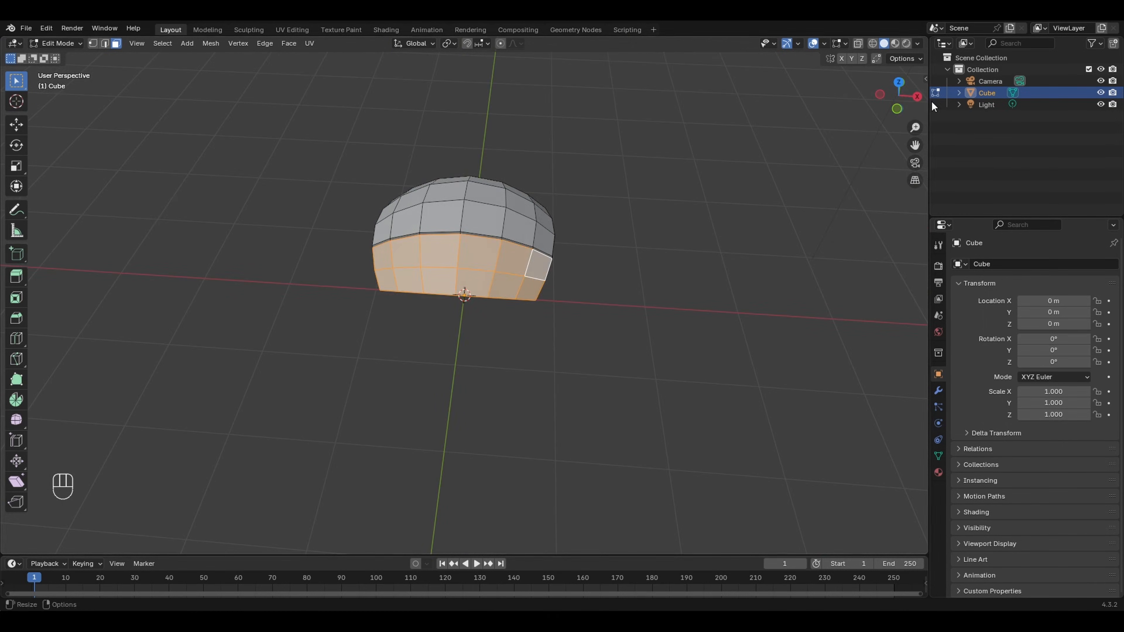
pyautogui.click(916, 99)
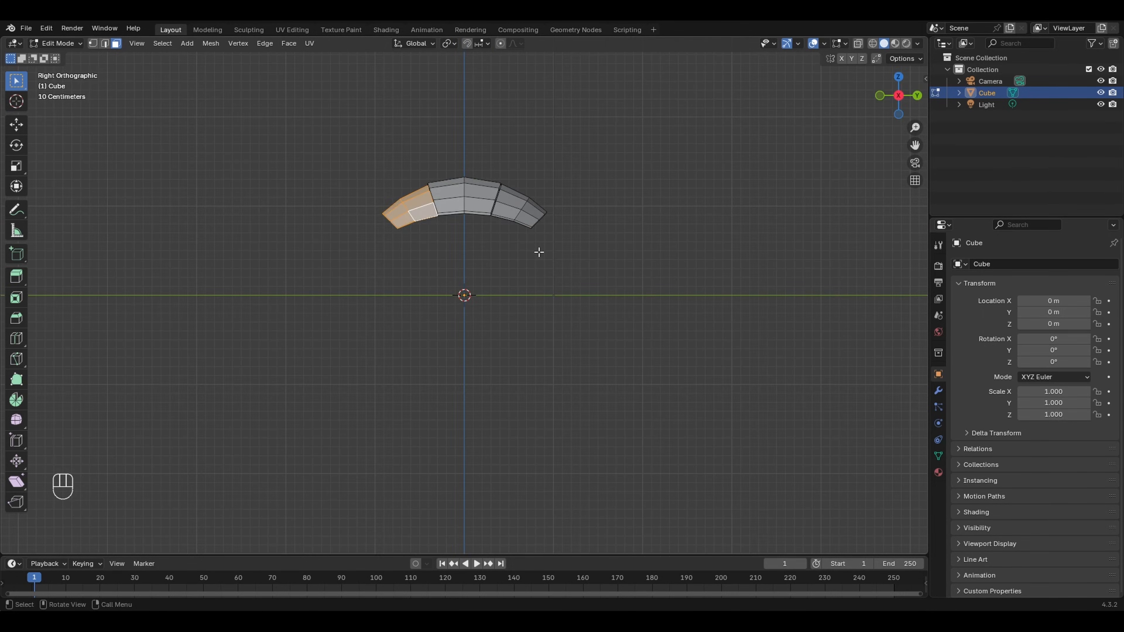
pyautogui.press('e')
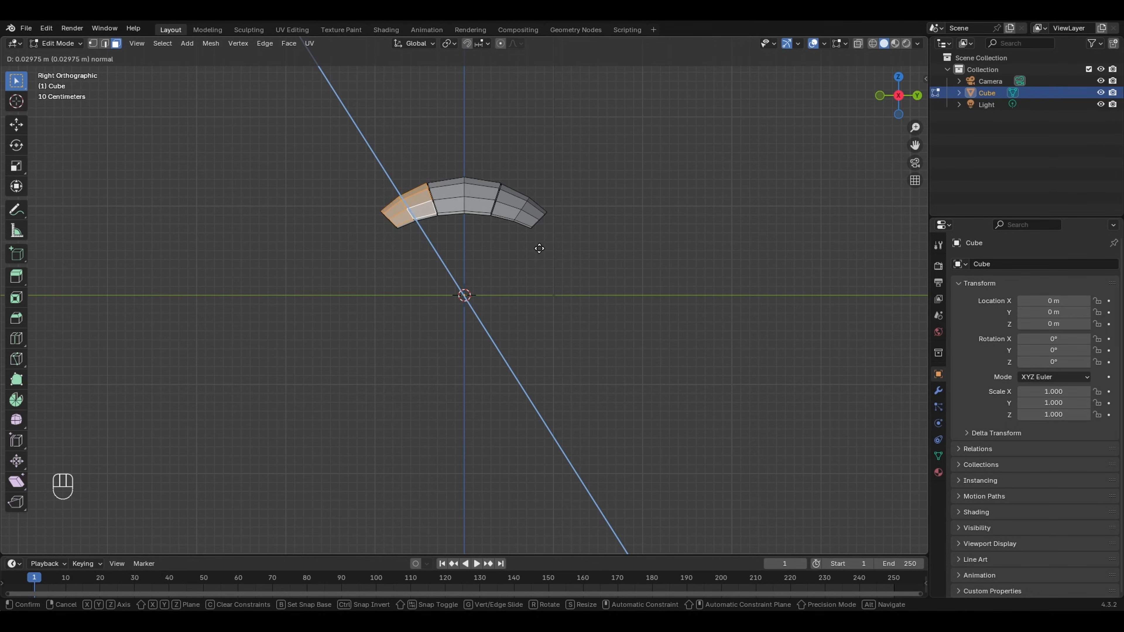
pyautogui.click(539, 249)
pyautogui.click(580, 236)
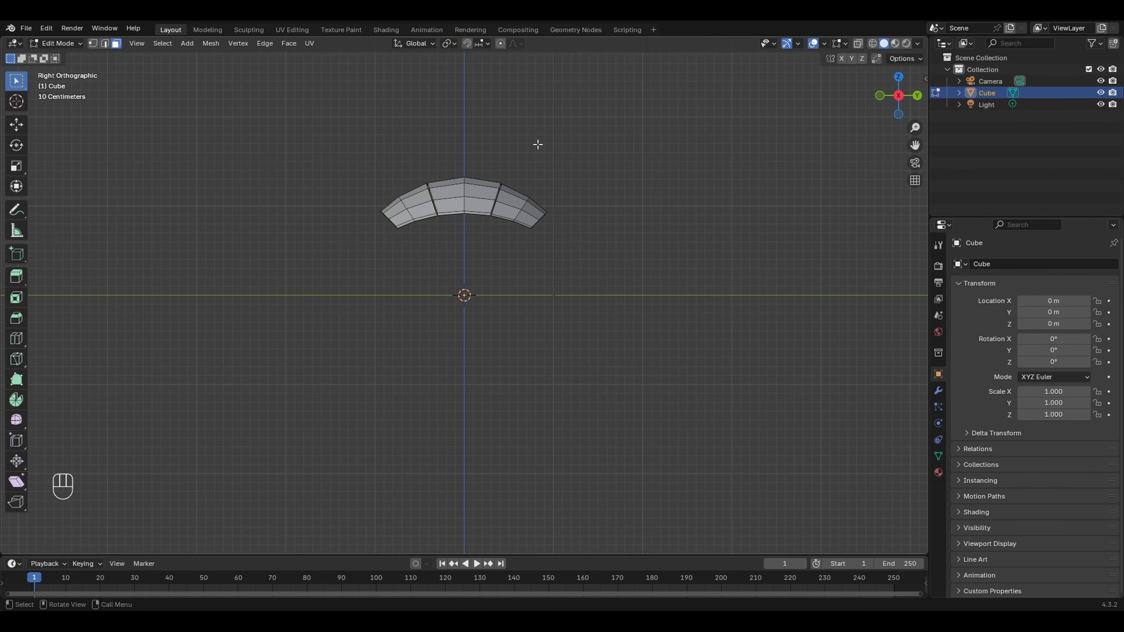
# Step: Select the entire three-strip panel and duplicate it in place
pyautogui.moveTo(536, 146); pyautogui.dragTo(527, 246, button='middle')
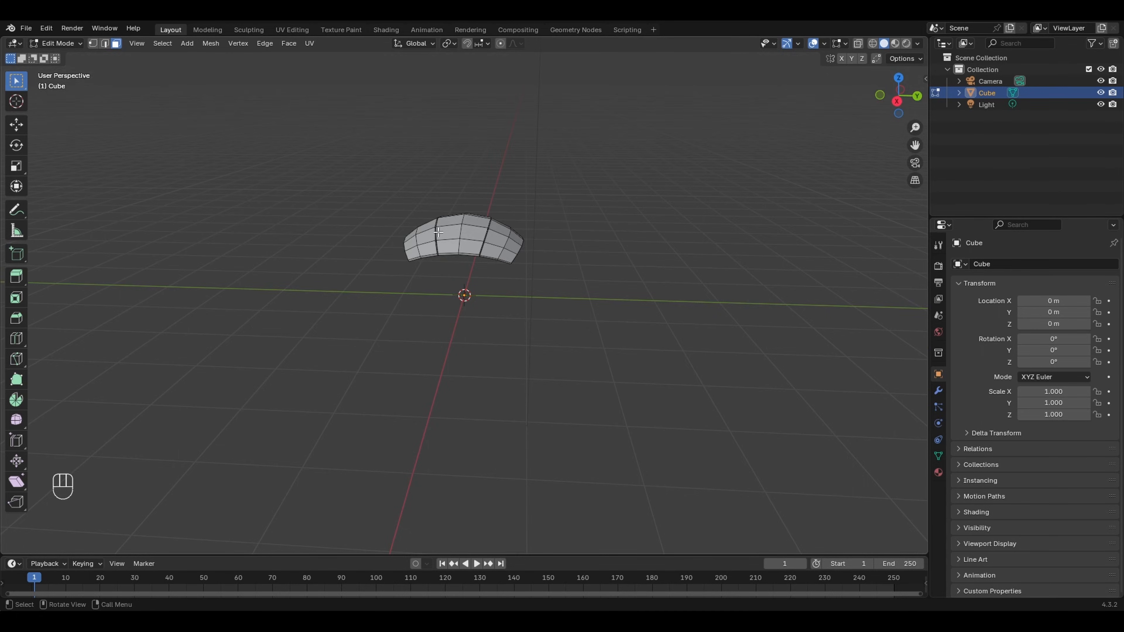
pyautogui.press('a')
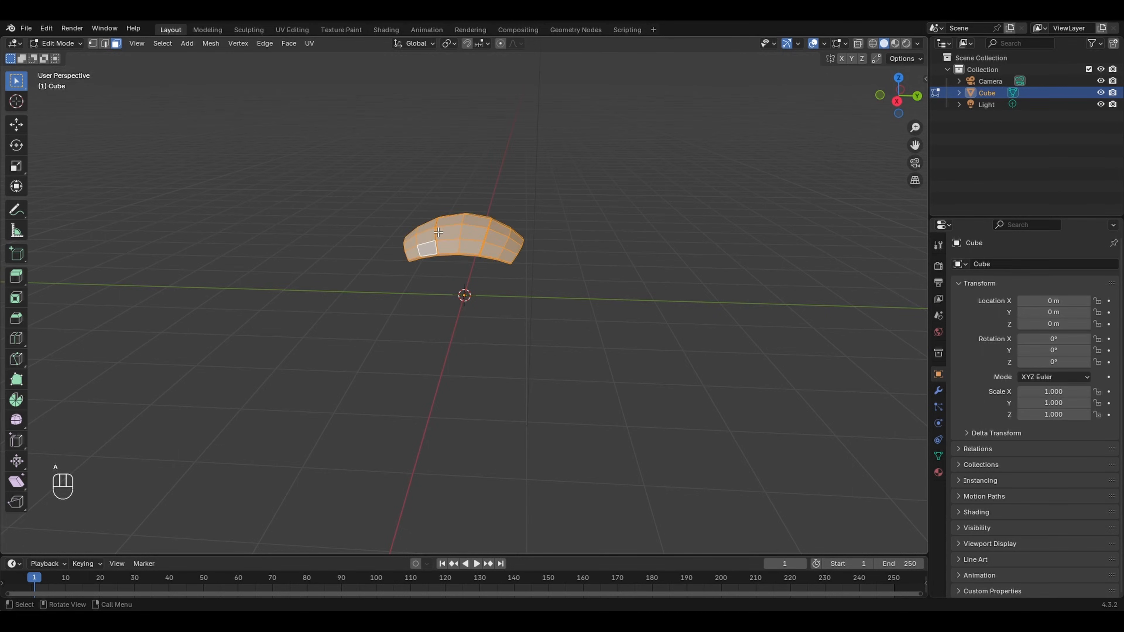
pyautogui.click(897, 101)
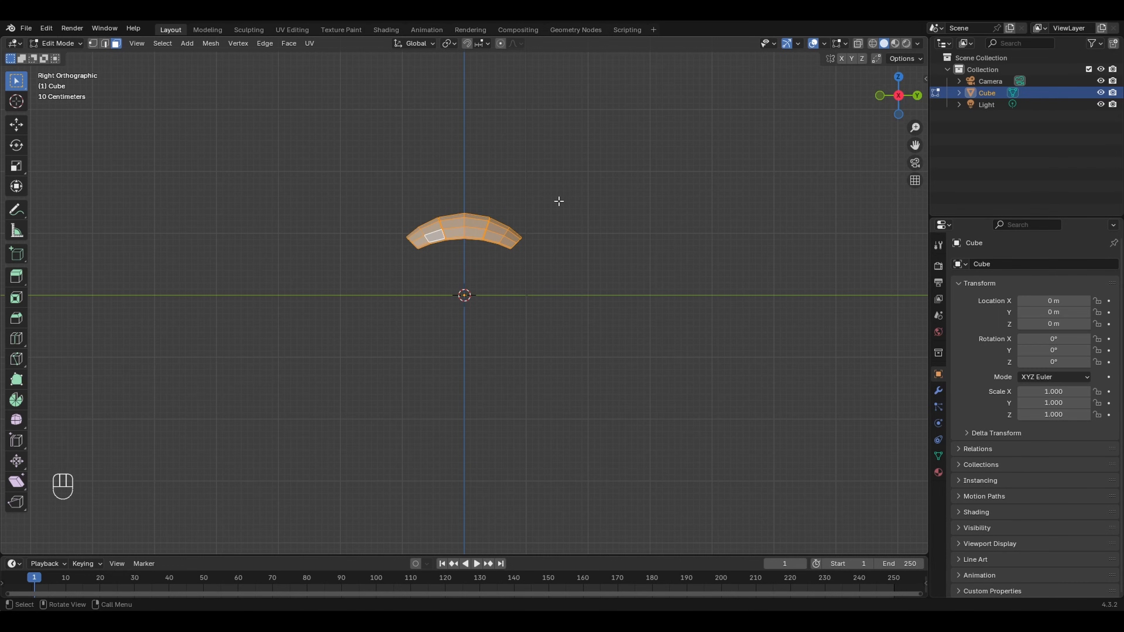
pyautogui.hotkey('shift', 'd')
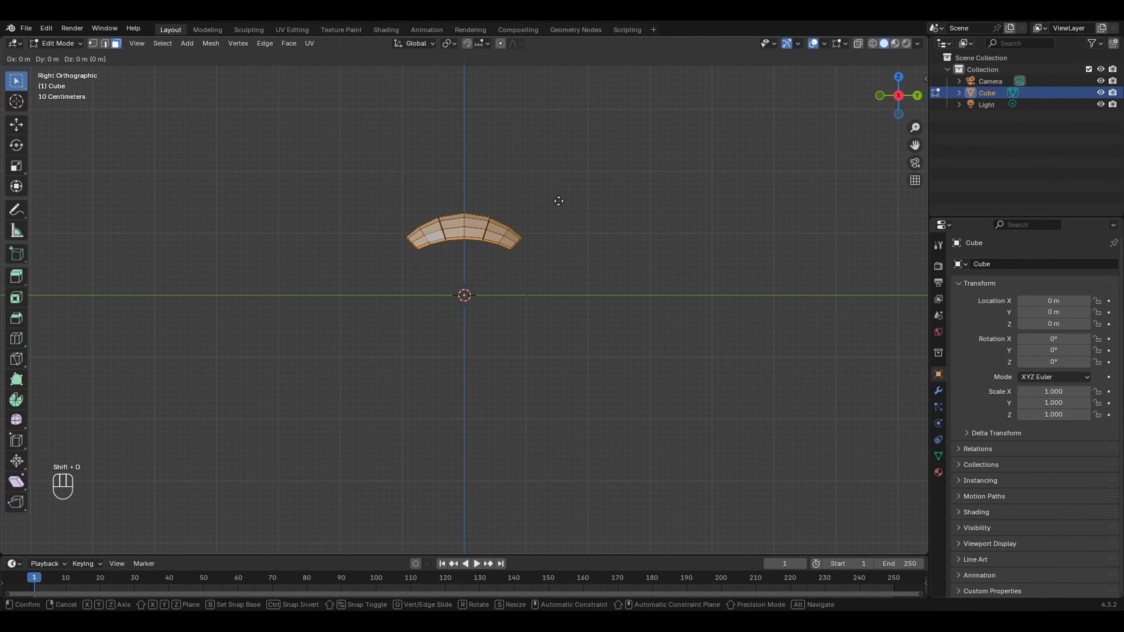
pyautogui.rightClick(555, 186)
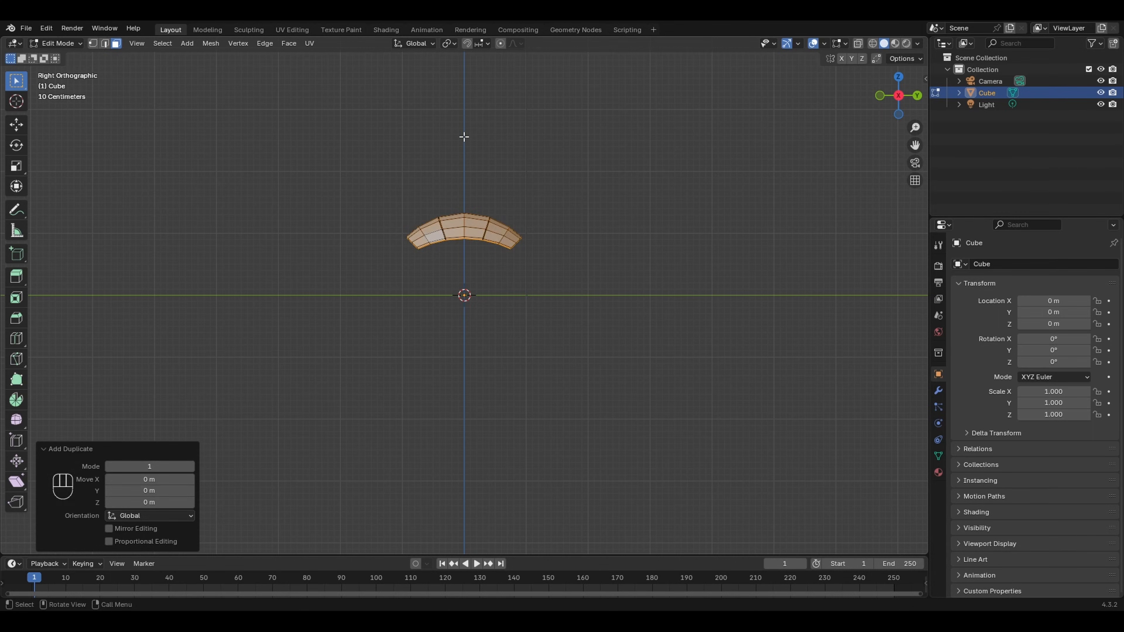
# Step: Set the pivot point to the 3D Cursor and rotate the duplicated panel 180° about the global X axis
pyautogui.click(454, 43)
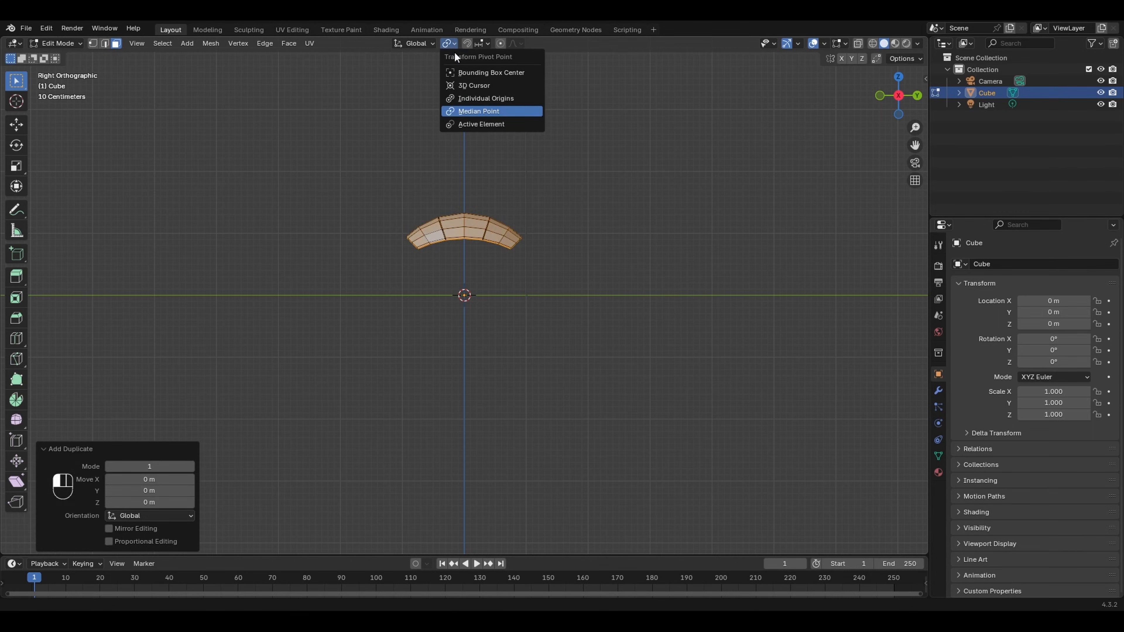
pyautogui.click(480, 85)
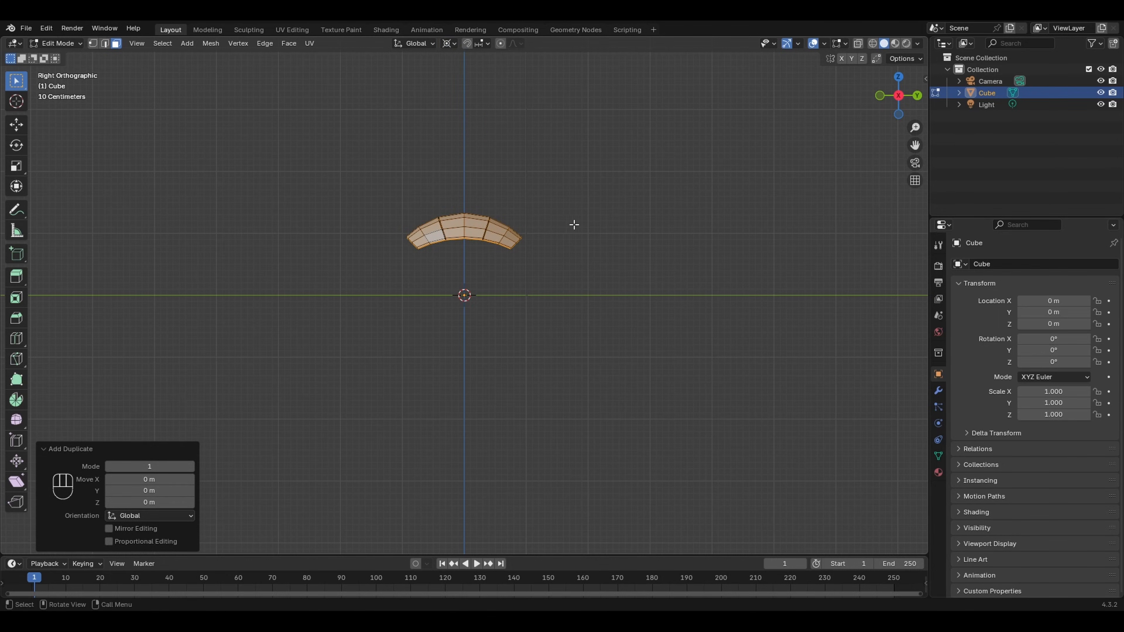
pyautogui.press('r')
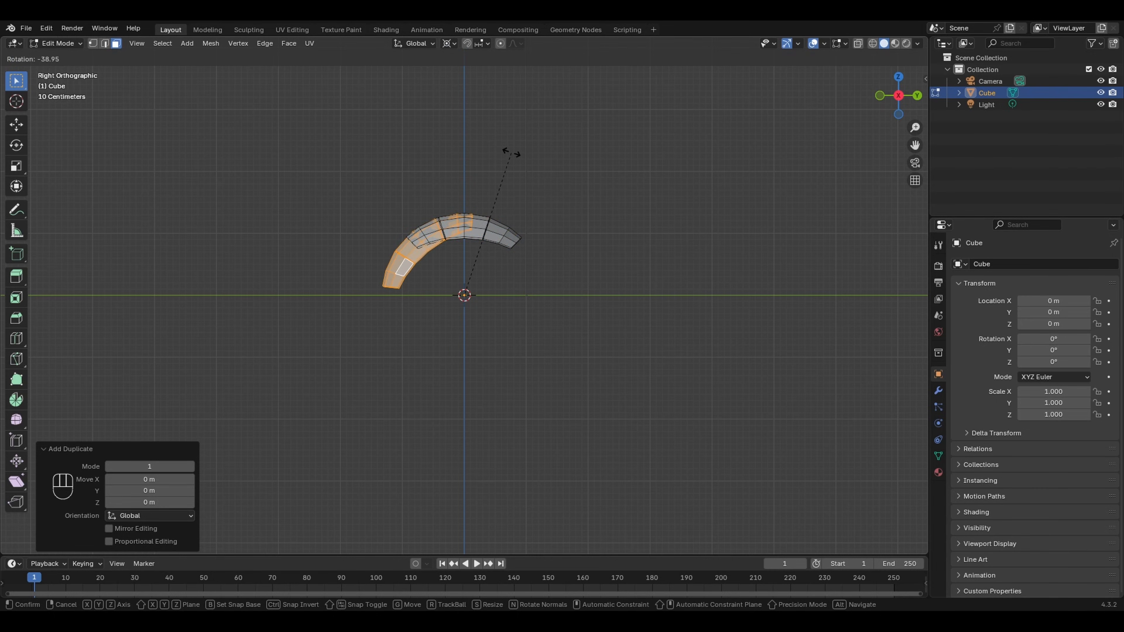
pyautogui.press('x')
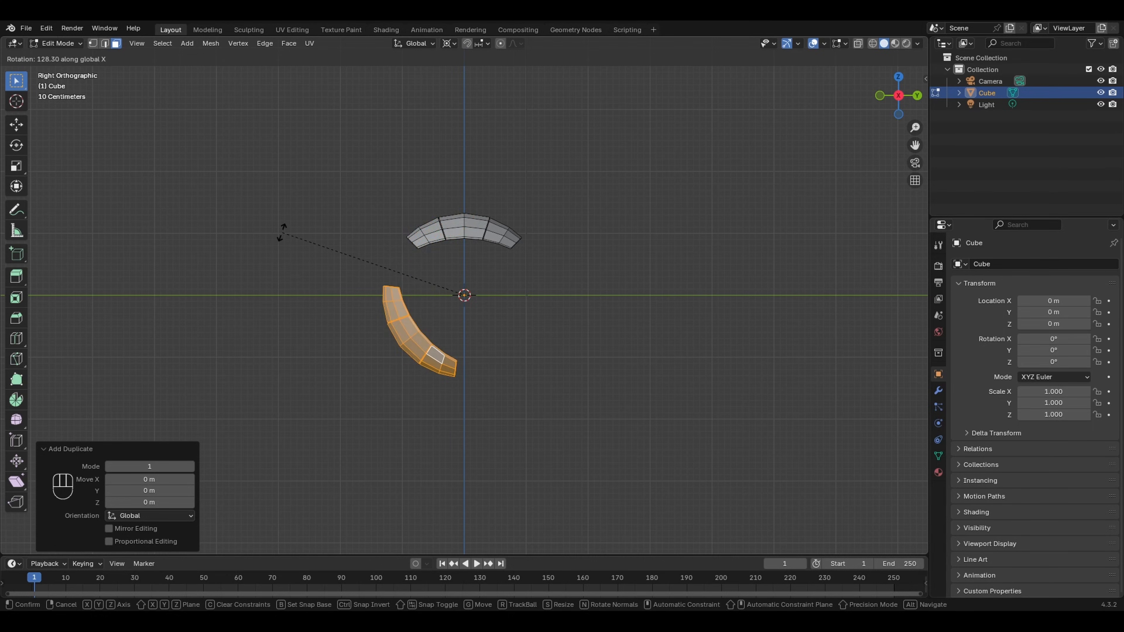
pyautogui.write('180')
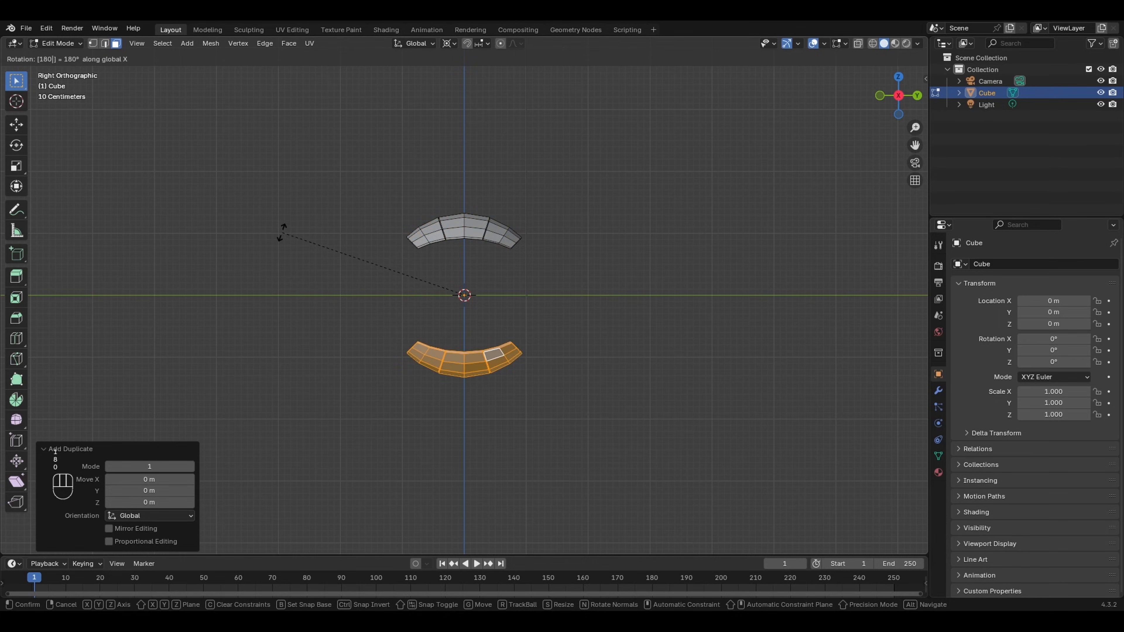
pyautogui.press('Return')
pyautogui.click(727, 292)
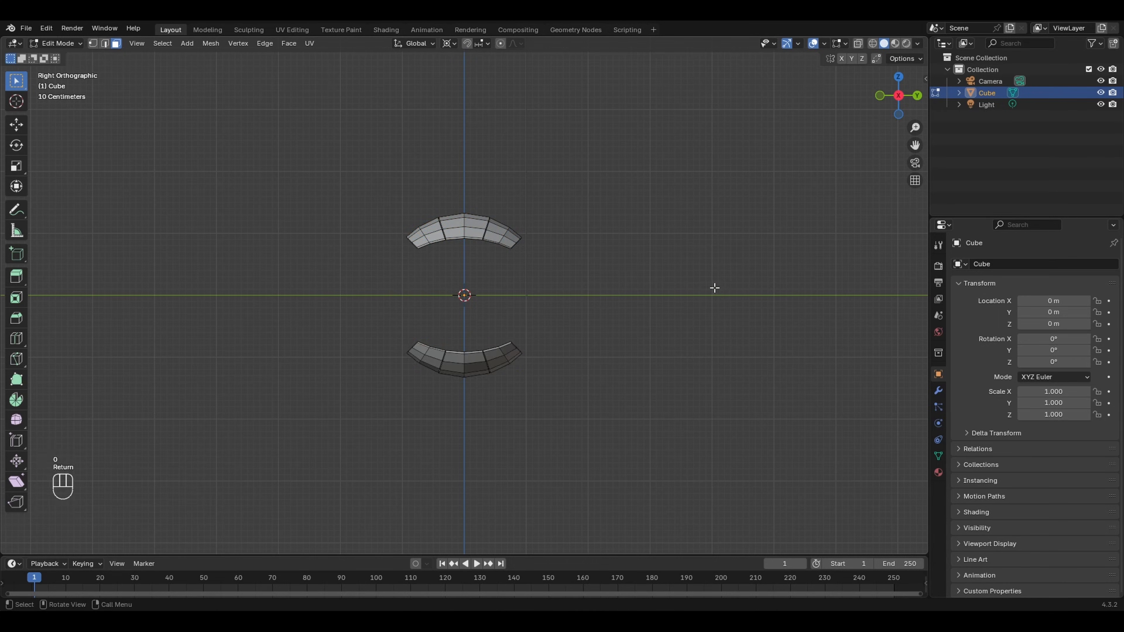
# Step: Select both the upper and lower panels and duplicate them in place
pyautogui.moveTo(712, 288); pyautogui.dragTo(728, 309, button='middle')
pyautogui.moveTo(582, 273); pyautogui.dragTo(575, 276, button='middle')
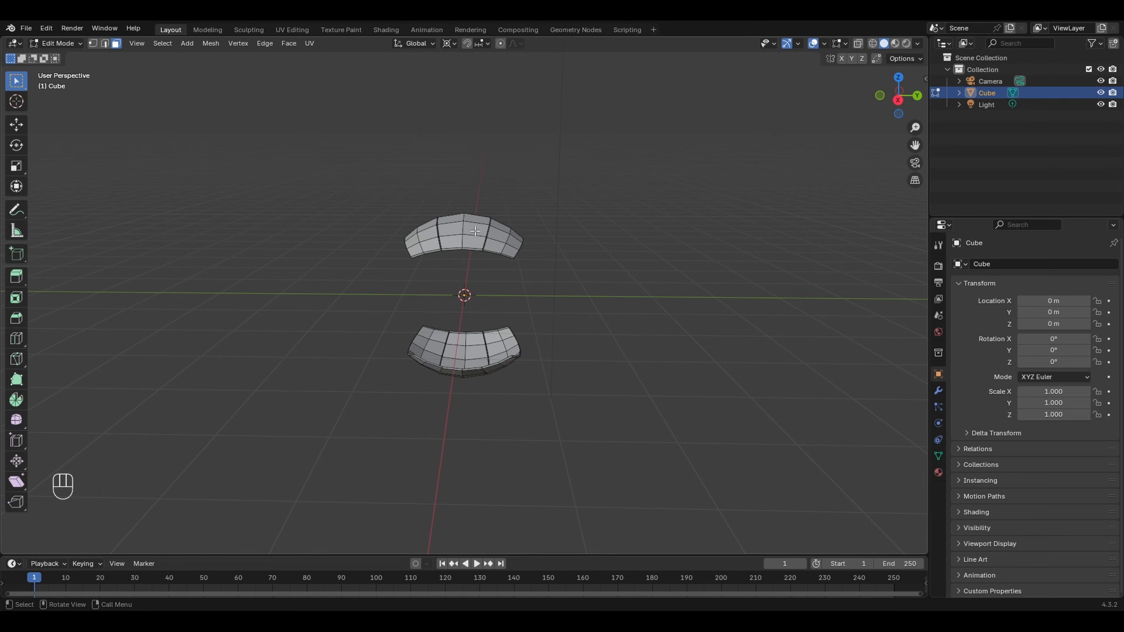
pyautogui.press('a')
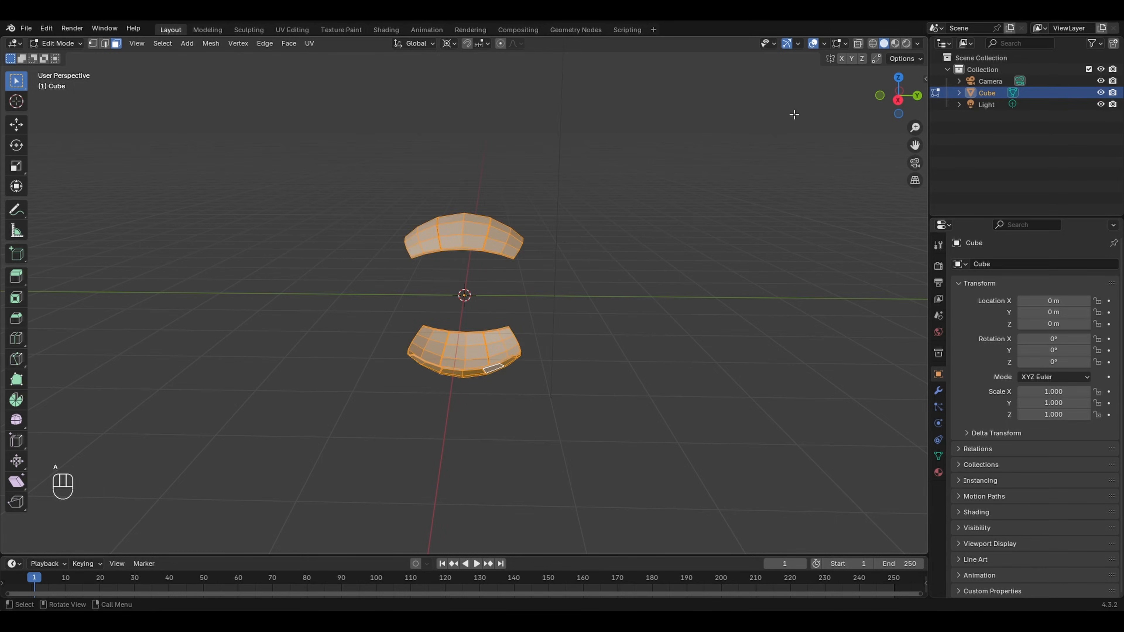
pyautogui.click(898, 100)
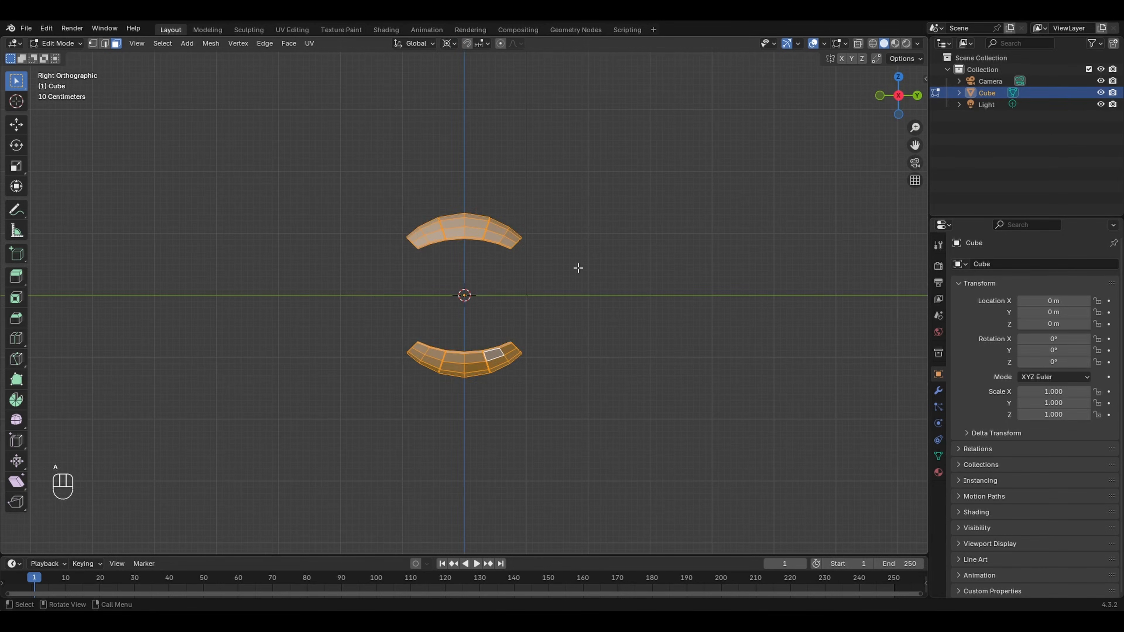
pyautogui.hotkey('shift', 'd')
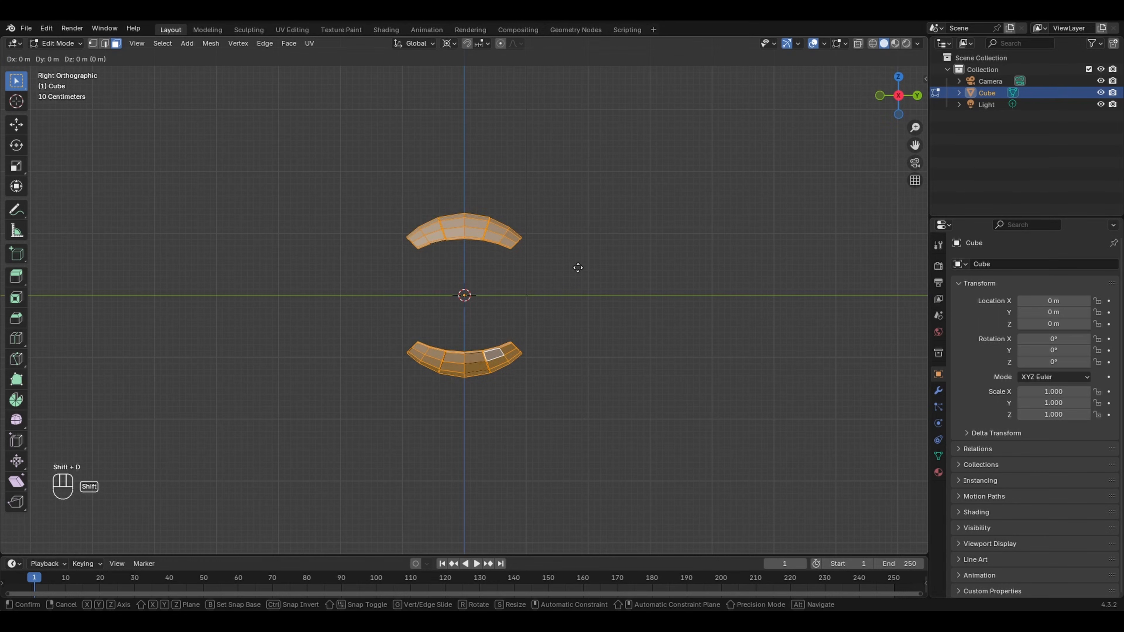
pyautogui.rightClick(580, 248)
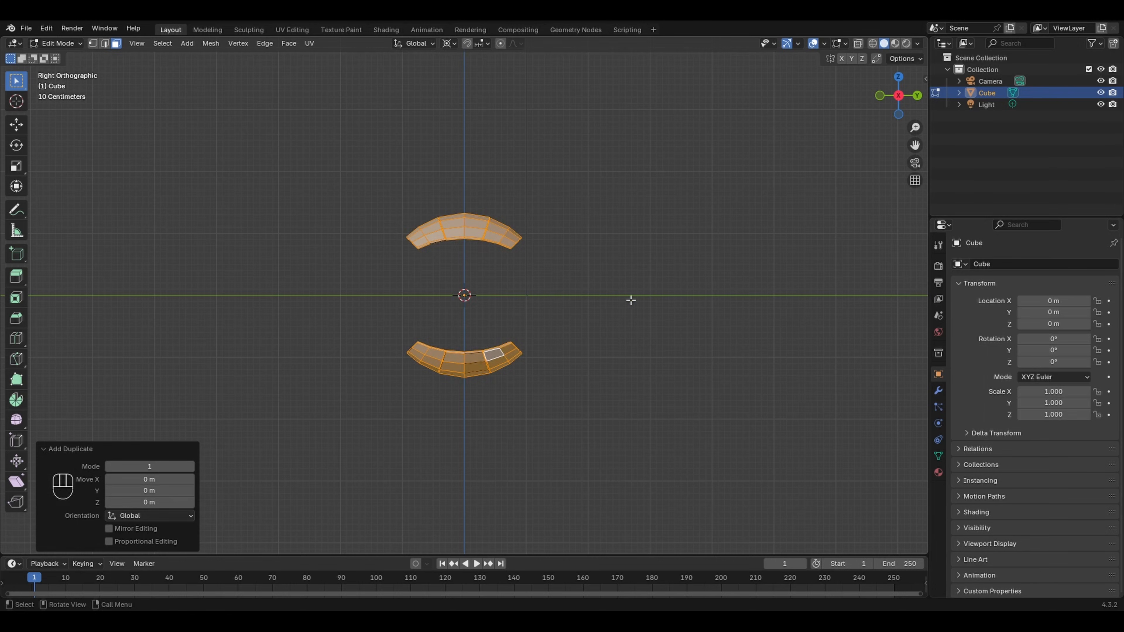
# Step: Rotate the duplicated pair of panels 90° about the global X axis
pyautogui.press('r')
pyautogui.press('x')
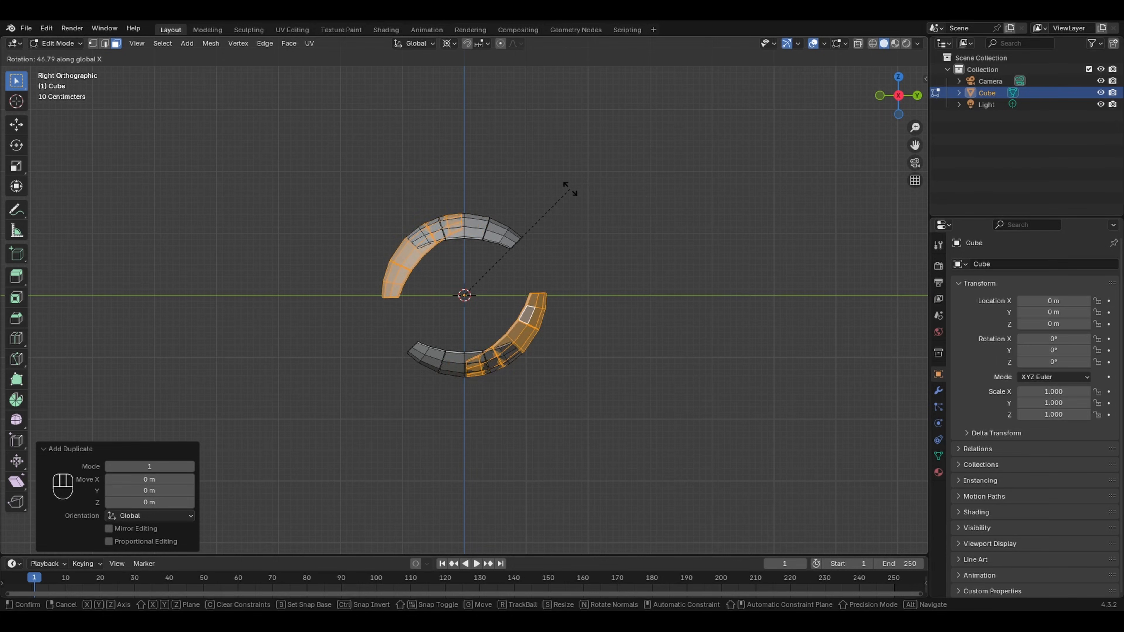
pyautogui.write('90')
pyautogui.press('Return')
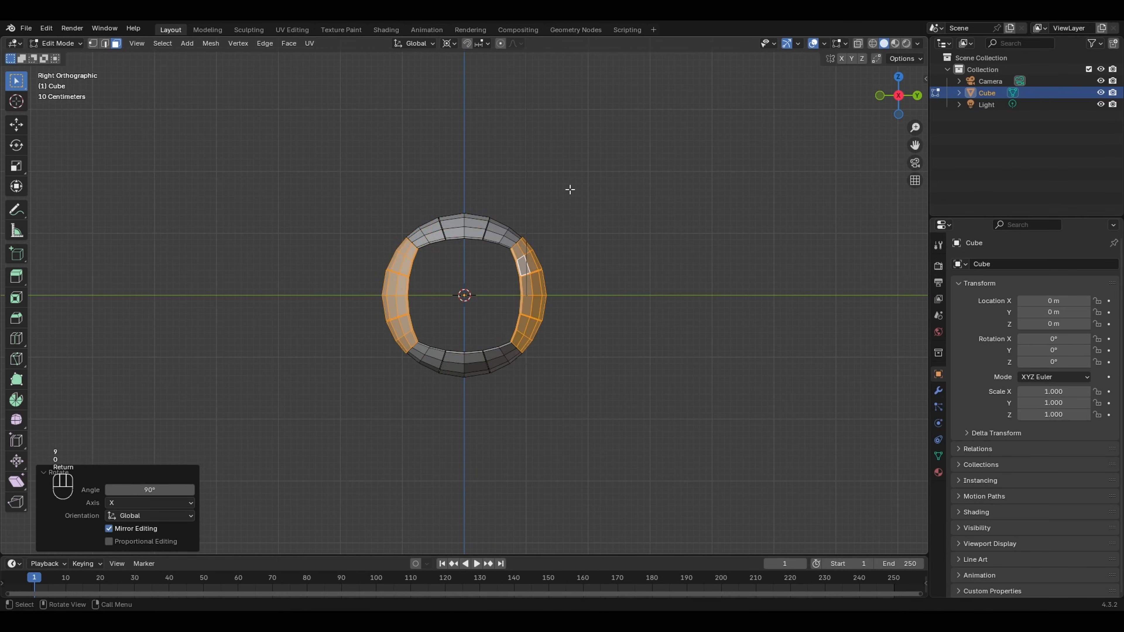
pyautogui.click(598, 252)
# Step: Select the two opposite side panels across the Y axis and duplicate them in place
pyautogui.moveTo(640, 284); pyautogui.dragTo(637, 309, button='middle')
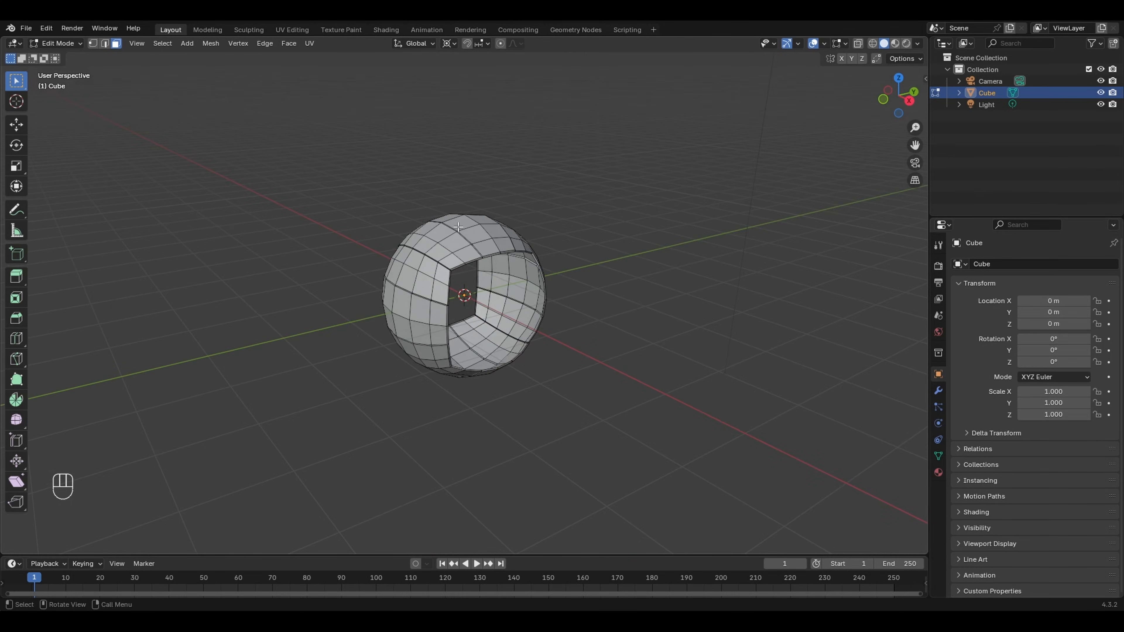
pyautogui.moveTo(565, 213); pyautogui.dragTo(563, 245, button='middle')
pyautogui.press('l')
pyautogui.click(550, 226)
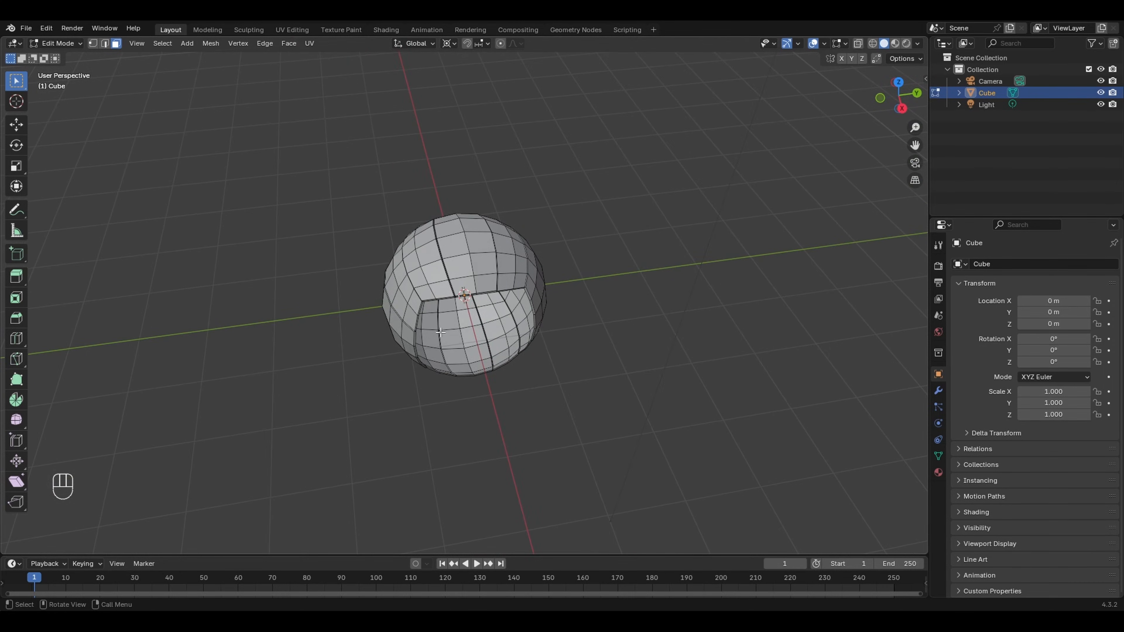
pyautogui.moveTo(346, 339); pyautogui.dragTo(432, 311, button='middle')
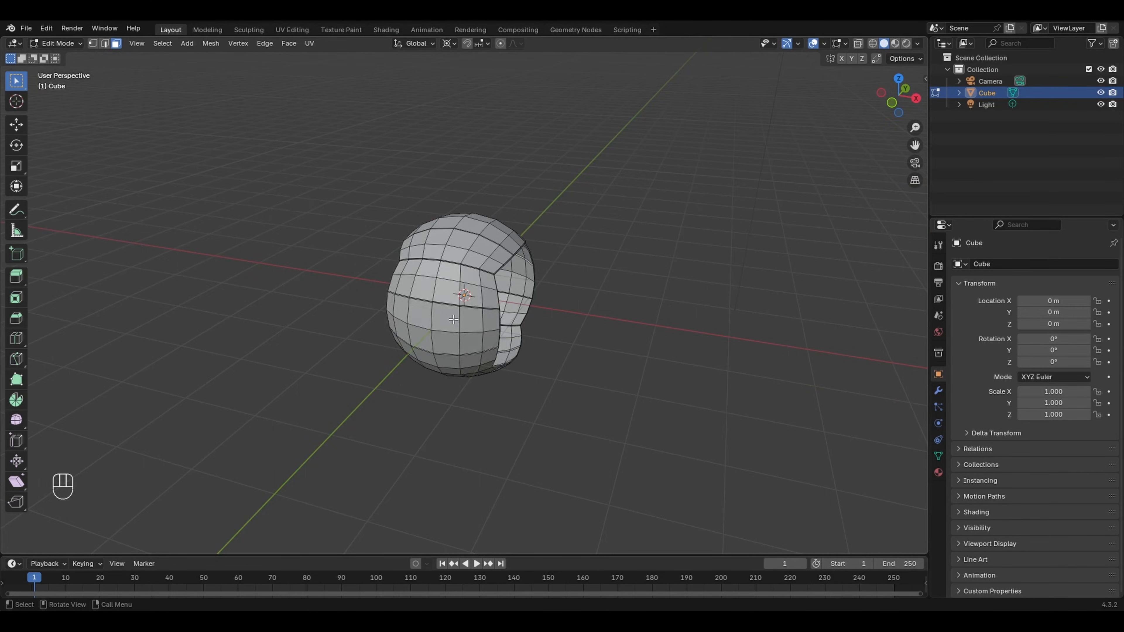
pyautogui.press('l')
pyautogui.moveTo(597, 282); pyautogui.dragTo(525, 307, button='middle')
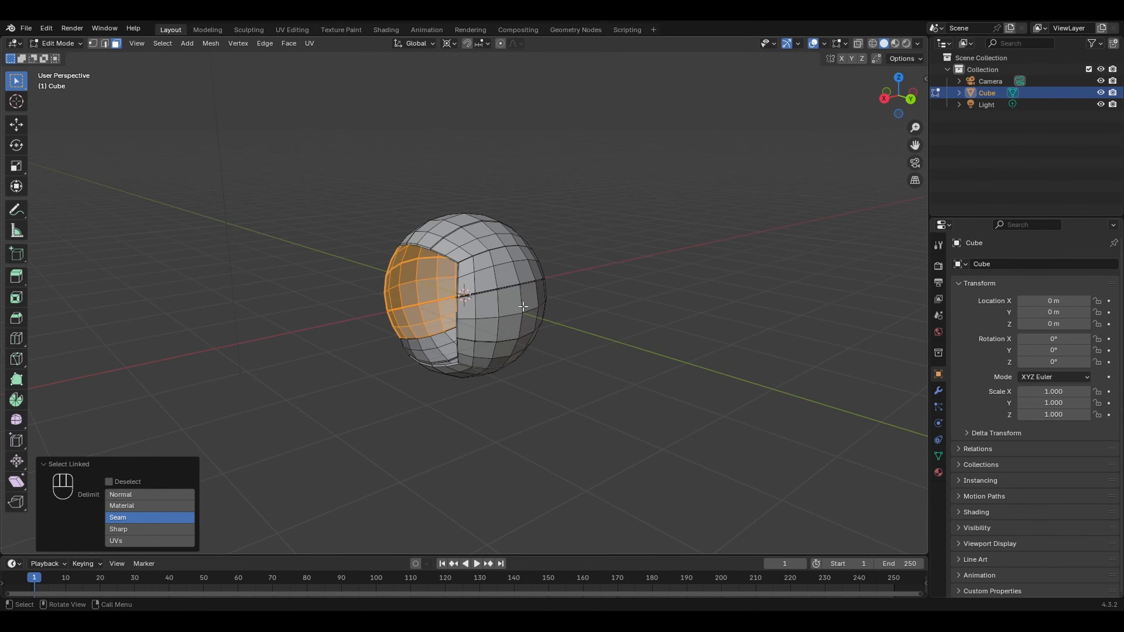
pyautogui.press('l')
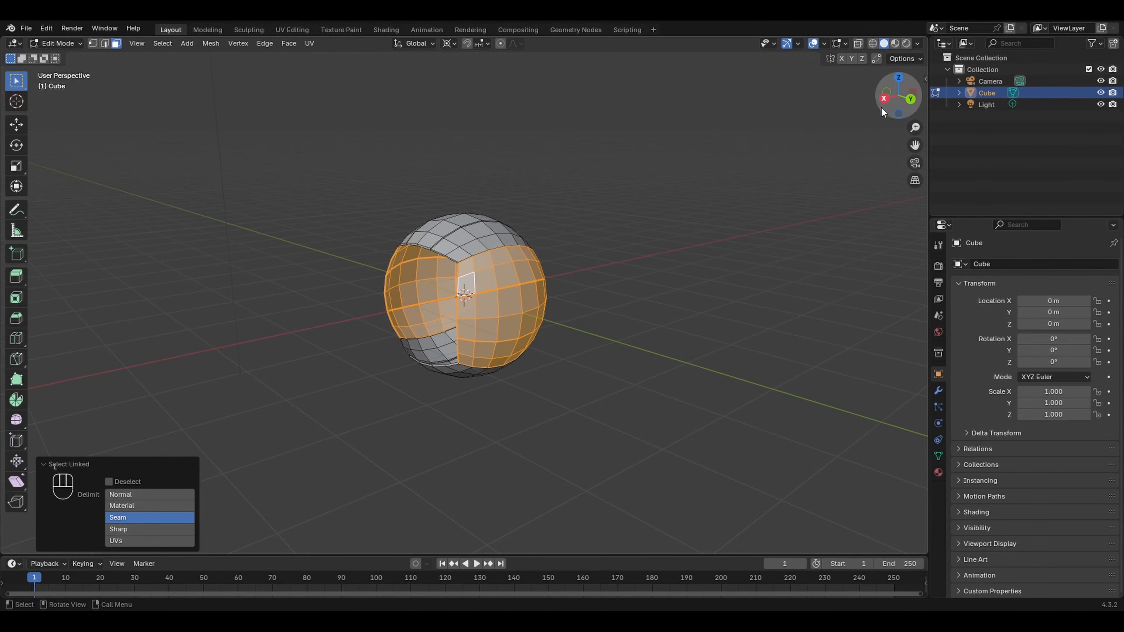
pyautogui.moveTo(593, 343); pyautogui.dragTo(616, 353, button='middle')
pyautogui.hotkey('shift', 'd')
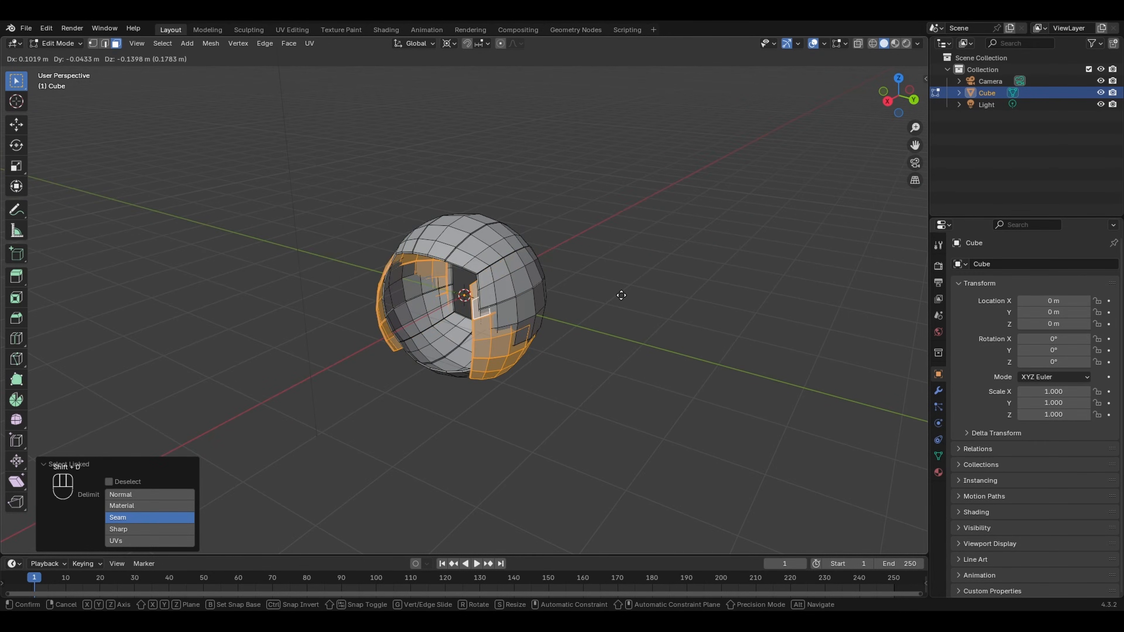
pyautogui.press('Escape')
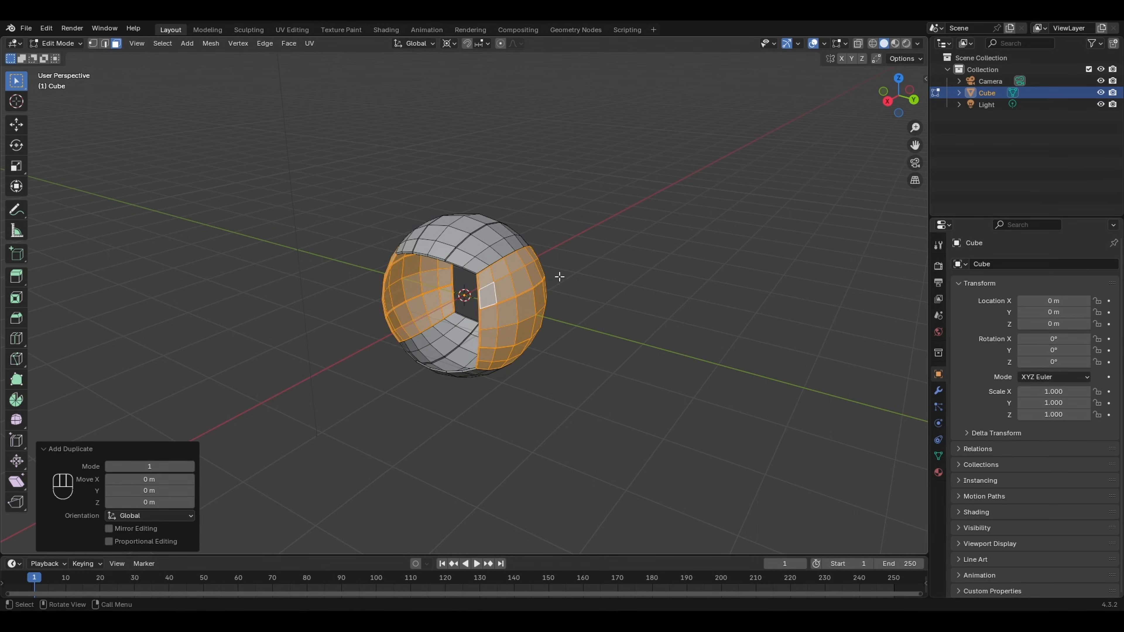
# Step: Rotate the duplicated pair of side panels 90° about the global Z axis and deselect everything
pyautogui.press('r')
pyautogui.press('z')
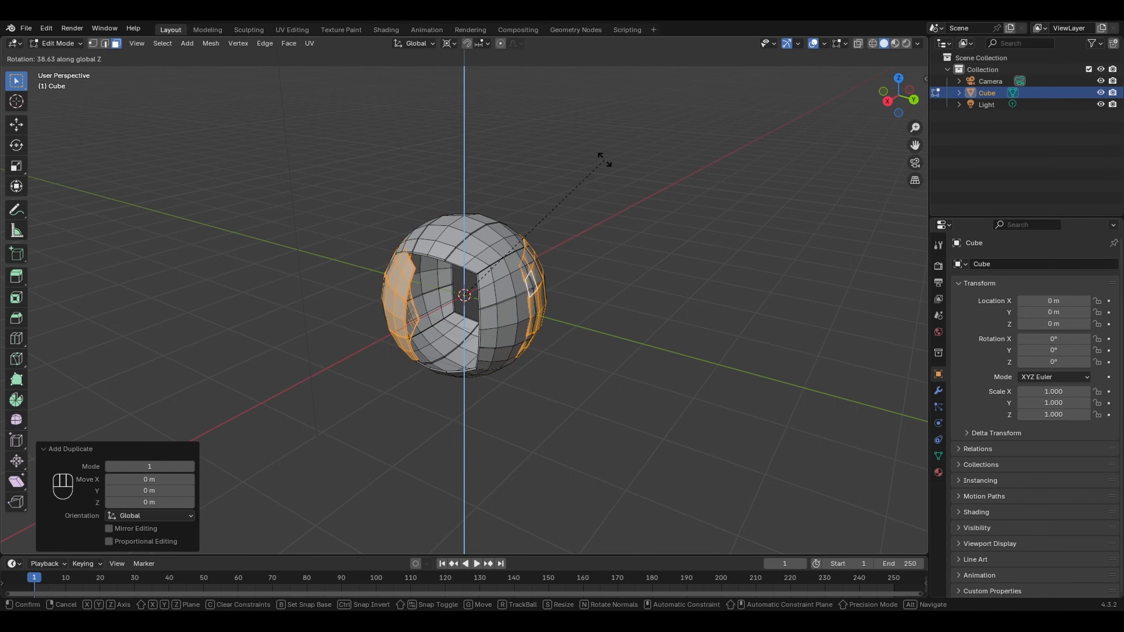
pyautogui.write('90')
pyautogui.press('Return')
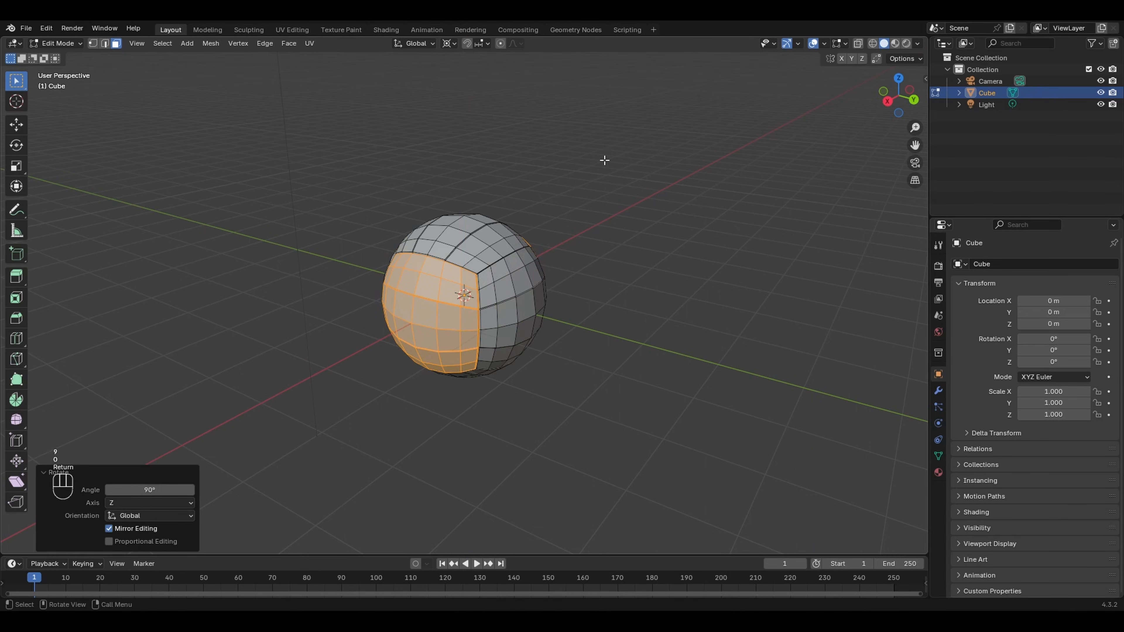
pyautogui.click(621, 289)
# Step: Select the two opposite panels facing along the Y axis and rotate them 90° about the global Y axis
pyautogui.moveTo(327, 378); pyautogui.dragTo(485, 379, button='middle')
pyautogui.moveTo(569, 274); pyautogui.dragTo(523, 286, button='middle')
pyautogui.moveTo(524, 383); pyautogui.dragTo(464, 333, button='middle')
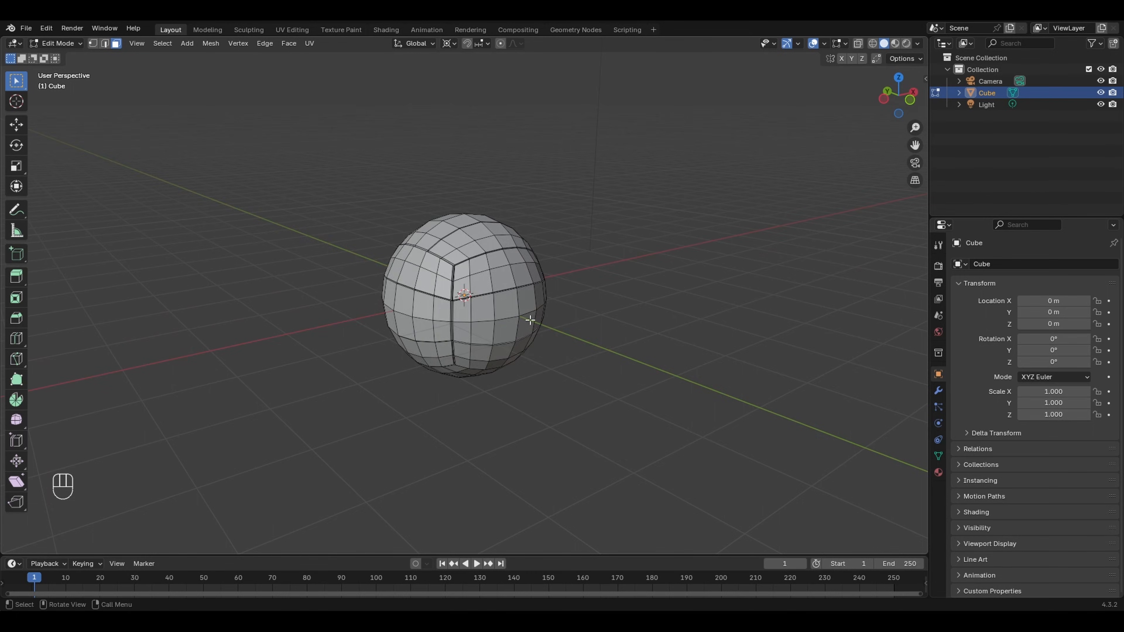
pyautogui.moveTo(640, 309); pyautogui.dragTo(489, 323, button='middle')
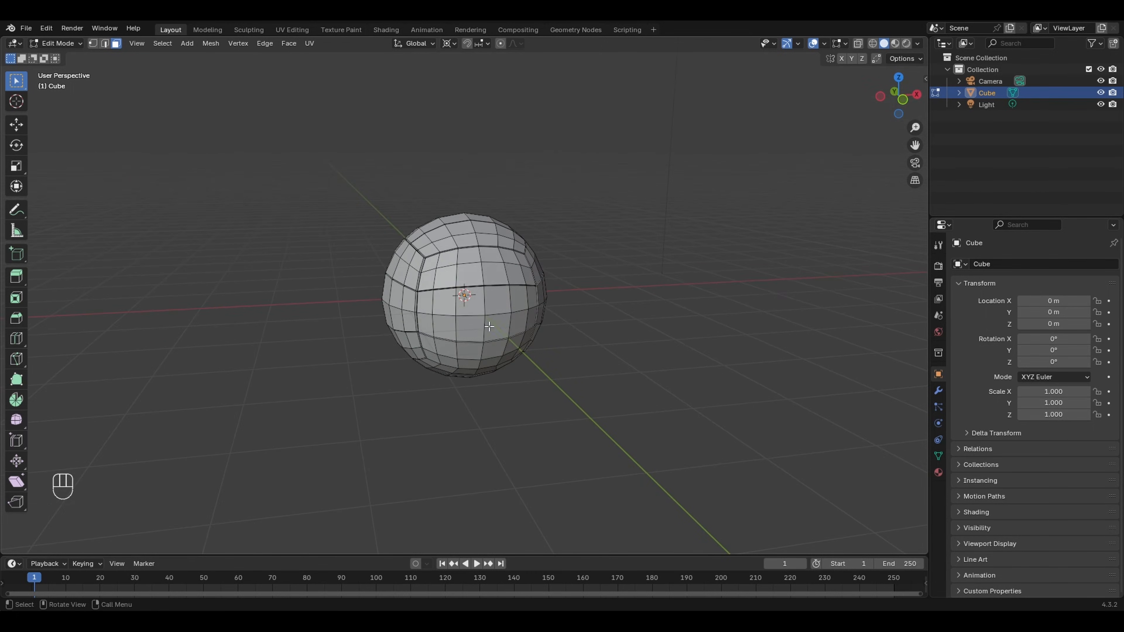
pyautogui.press('l')
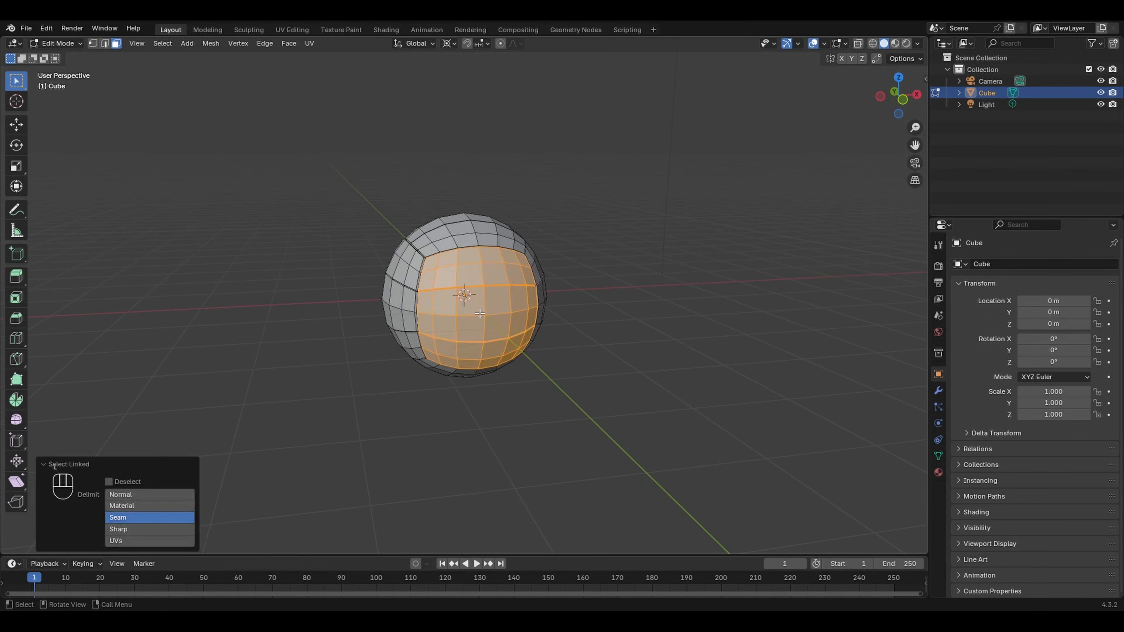
pyautogui.moveTo(574, 311); pyautogui.dragTo(311, 338, button='middle')
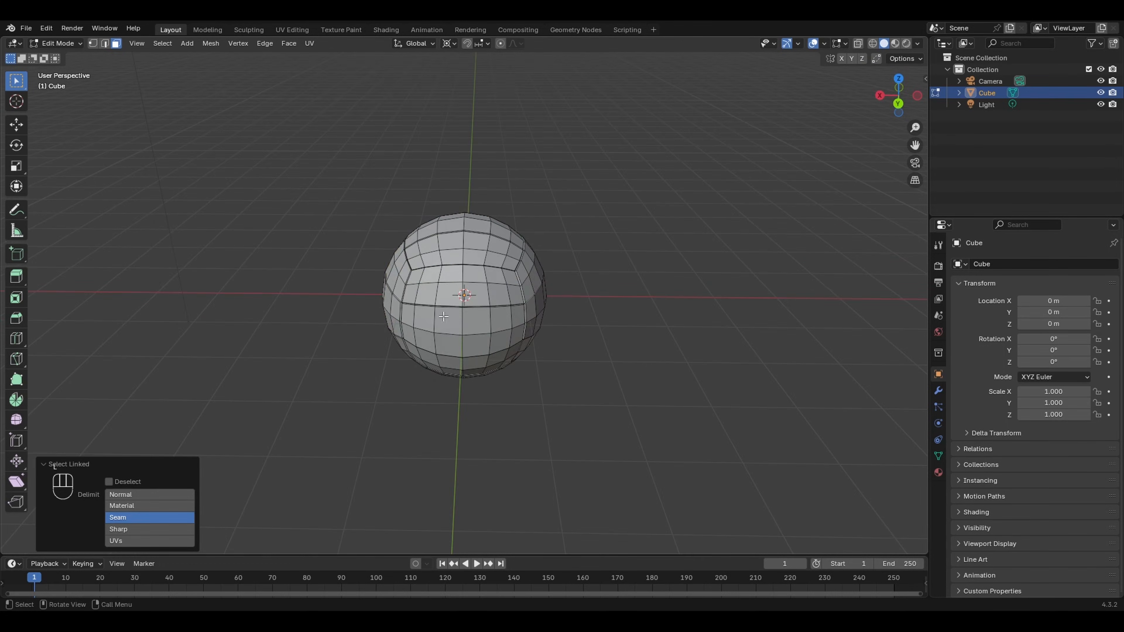
pyautogui.press('l')
pyautogui.moveTo(606, 306); pyautogui.dragTo(541, 293, button='middle')
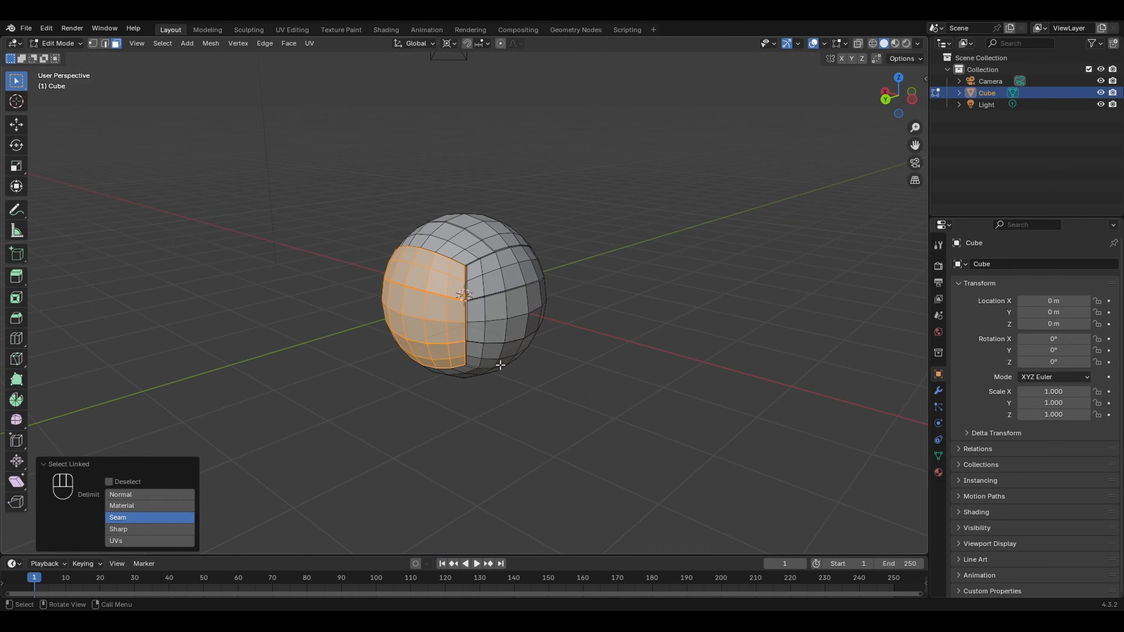
pyautogui.press('r')
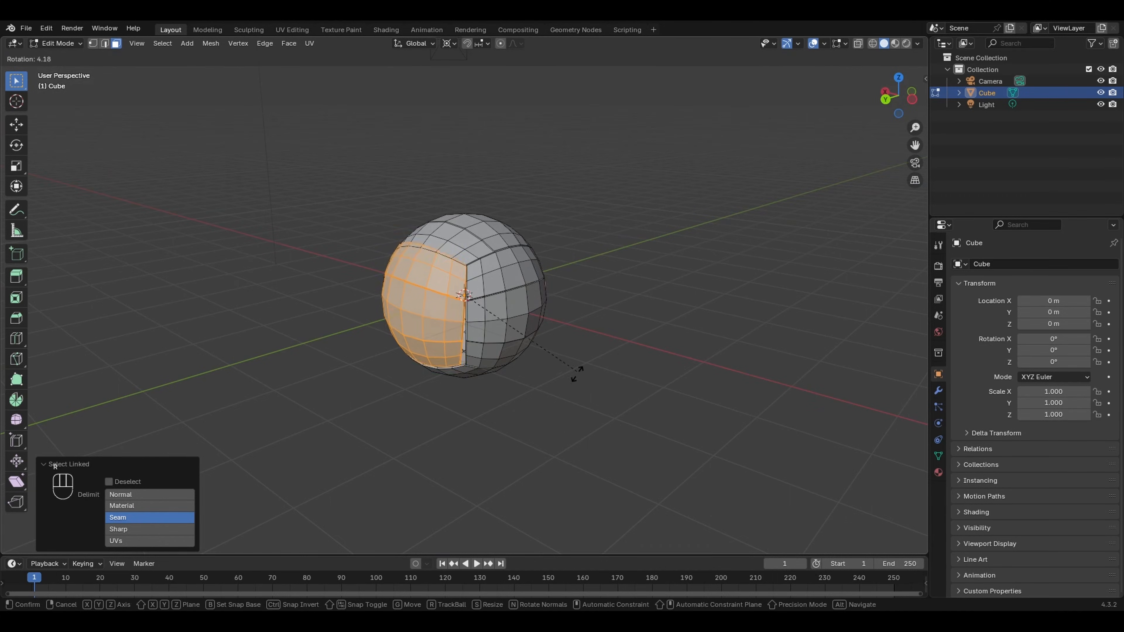
pyautogui.press('y')
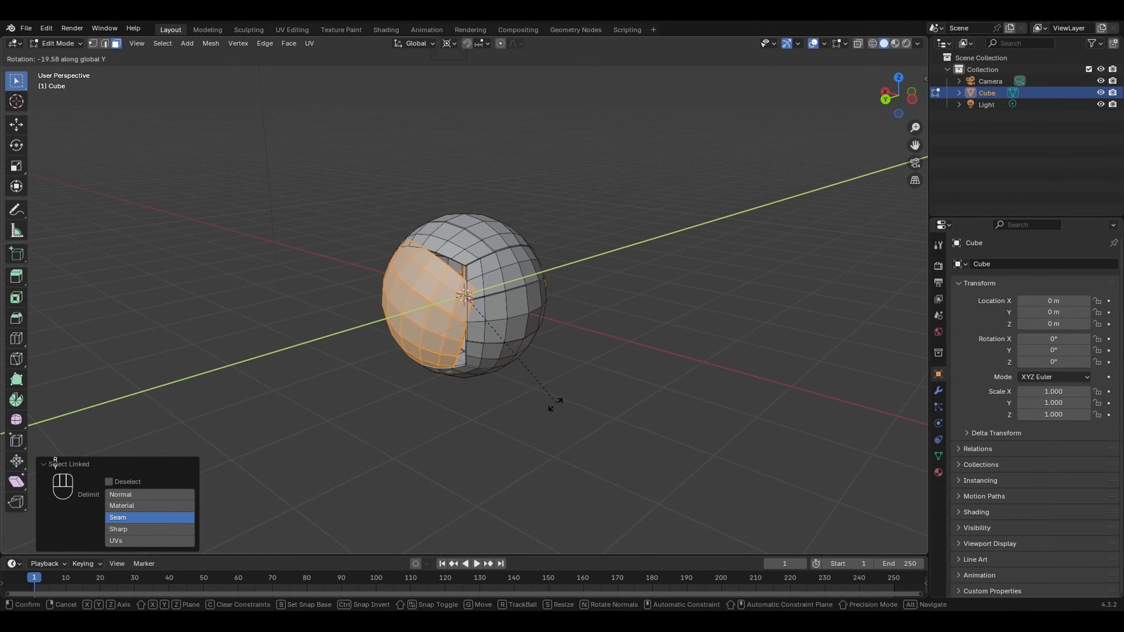
pyautogui.write('90')
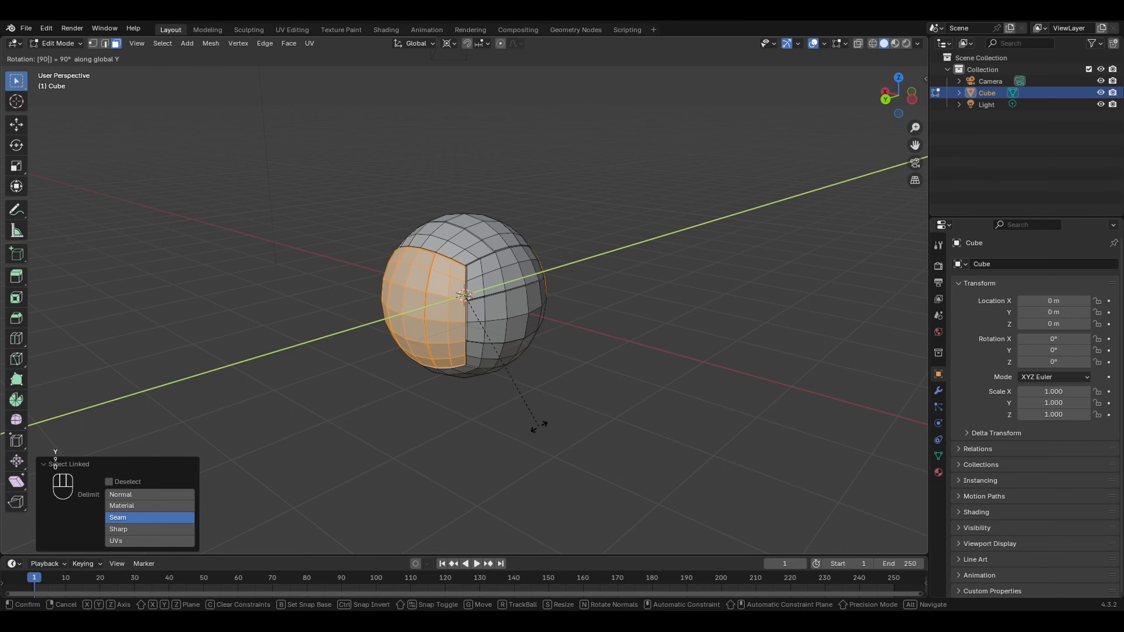
pyautogui.press('Return')
pyautogui.click(539, 426)
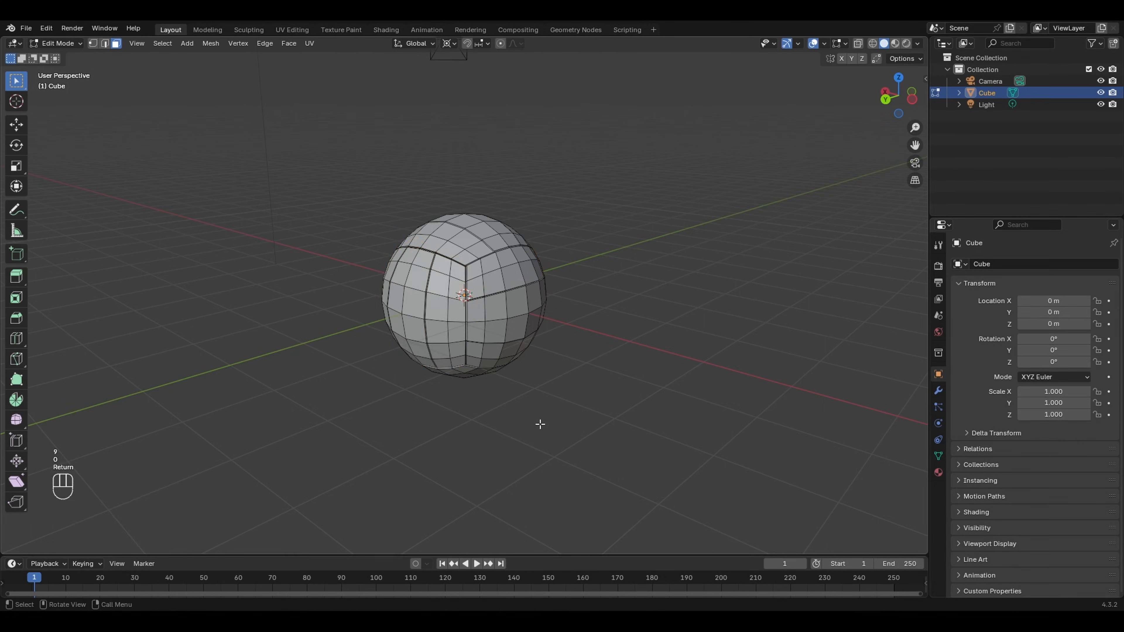
# Step: Return to Object Mode and apply smooth shading to the ball
pyautogui.moveTo(376, 422); pyautogui.dragTo(435, 427, button='middle')
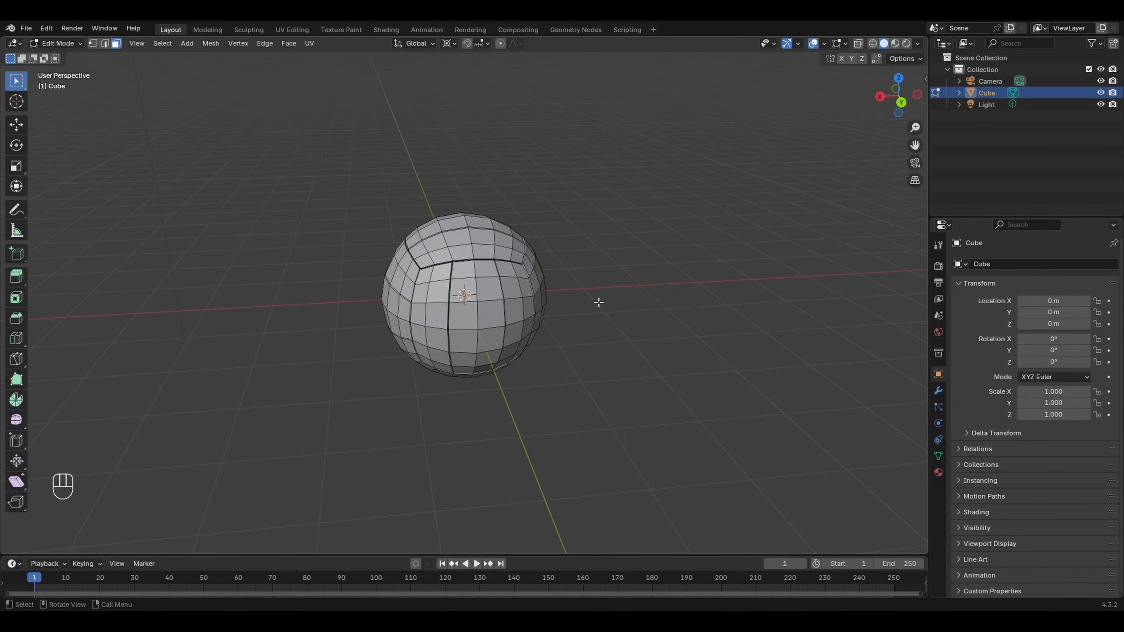
pyautogui.press('Tab')
pyautogui.moveTo(591, 294); pyautogui.dragTo(514, 290, button='middle')
pyautogui.rightClick(509, 279)
pyautogui.click(511, 279)
pyautogui.click(607, 276)
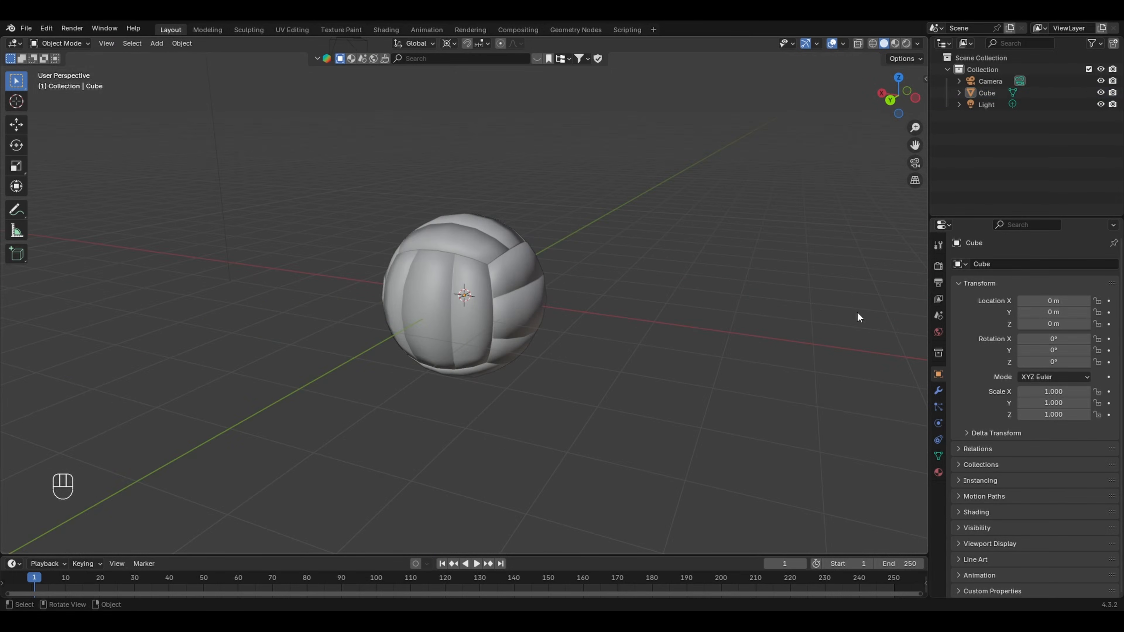
# Step: Add a Subdivision Surface modifier to the ball and set its viewport levels to 2
pyautogui.click(939, 390)
pyautogui.click(1040, 265)
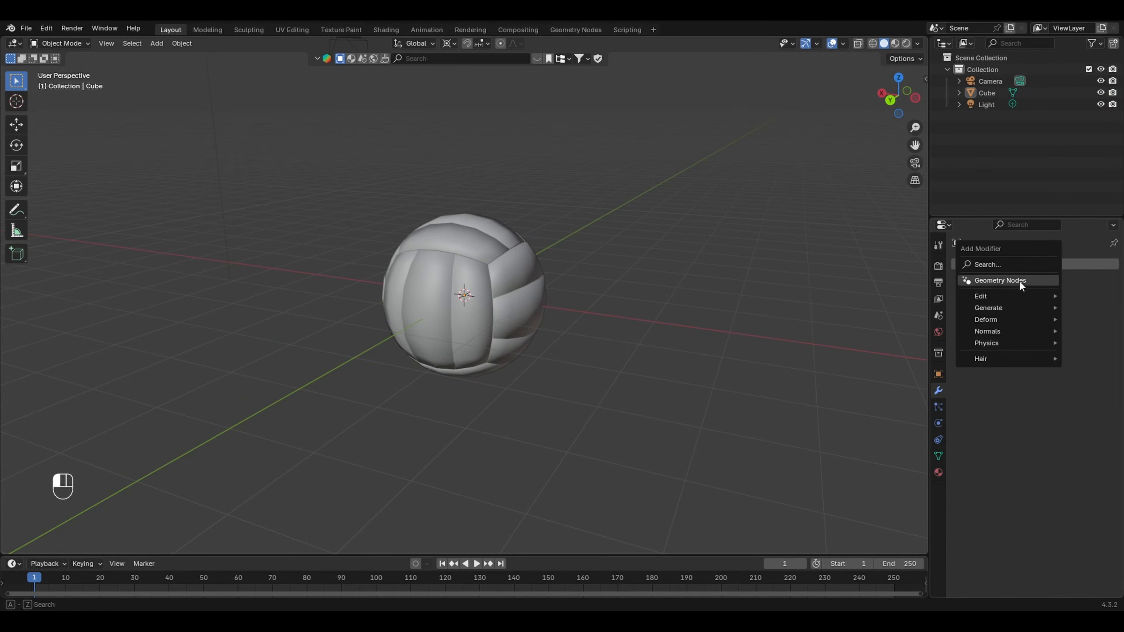
pyautogui.moveTo(998, 307)
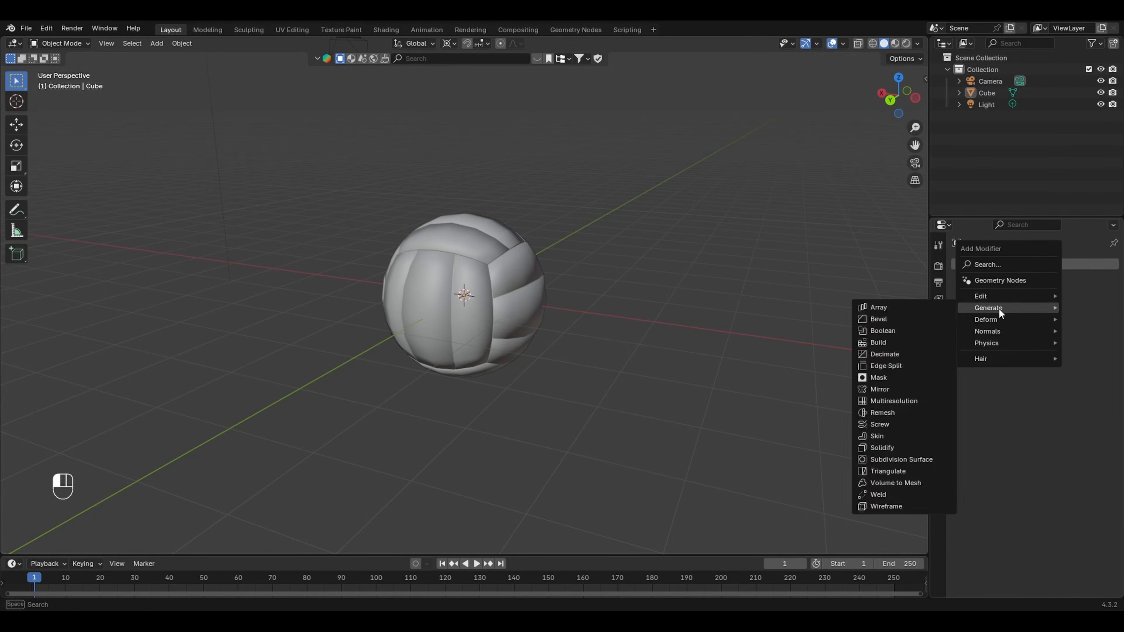
pyautogui.click(896, 459)
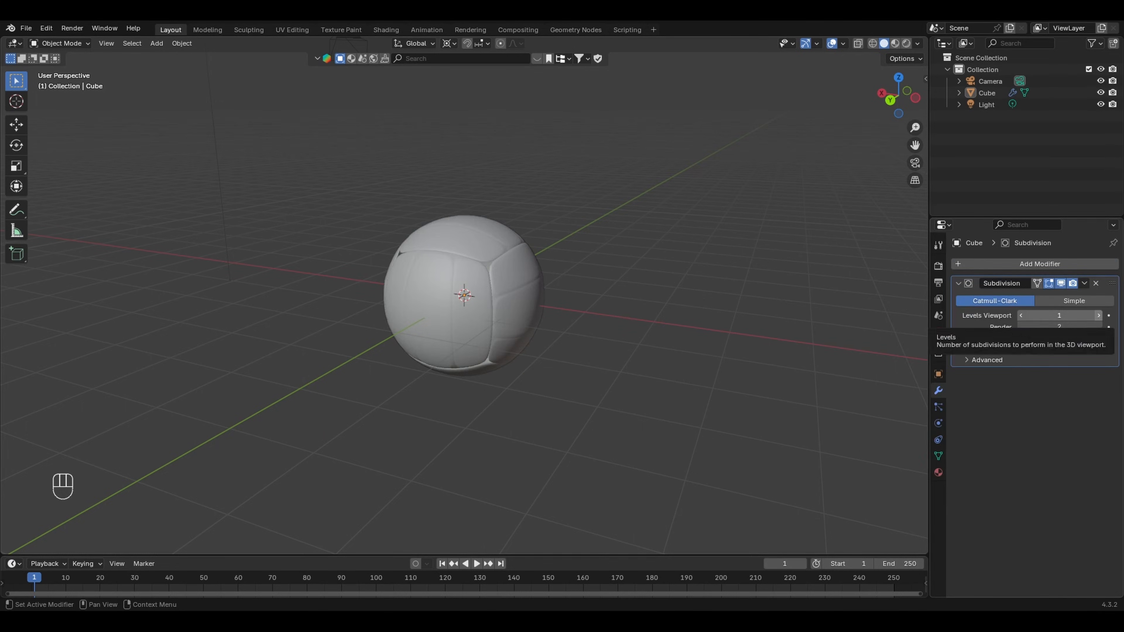
pyautogui.click(1096, 315)
# Step: Merge all the ball's vertices by distance in Edit Mode, then return to Object Mode
pyautogui.scroll(2, 596, 336)
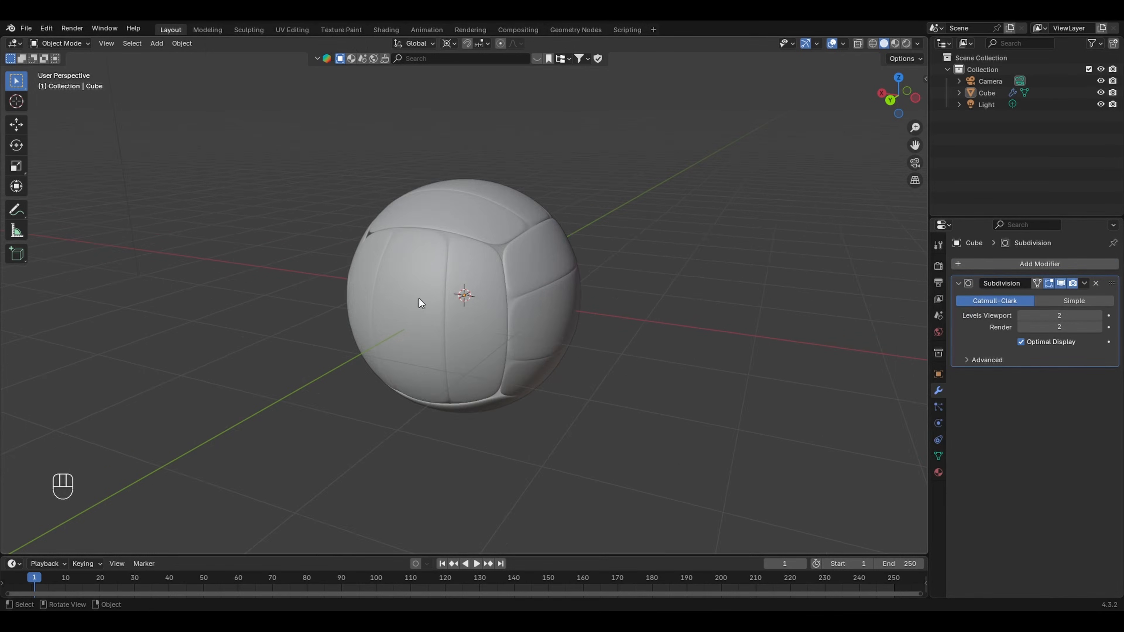
pyautogui.moveTo(419, 299); pyautogui.dragTo(500, 245, button='middle')
pyautogui.scroll(3, 536, 308)
pyautogui.moveTo(476, 365); pyautogui.dragTo(523, 311, button='middle')
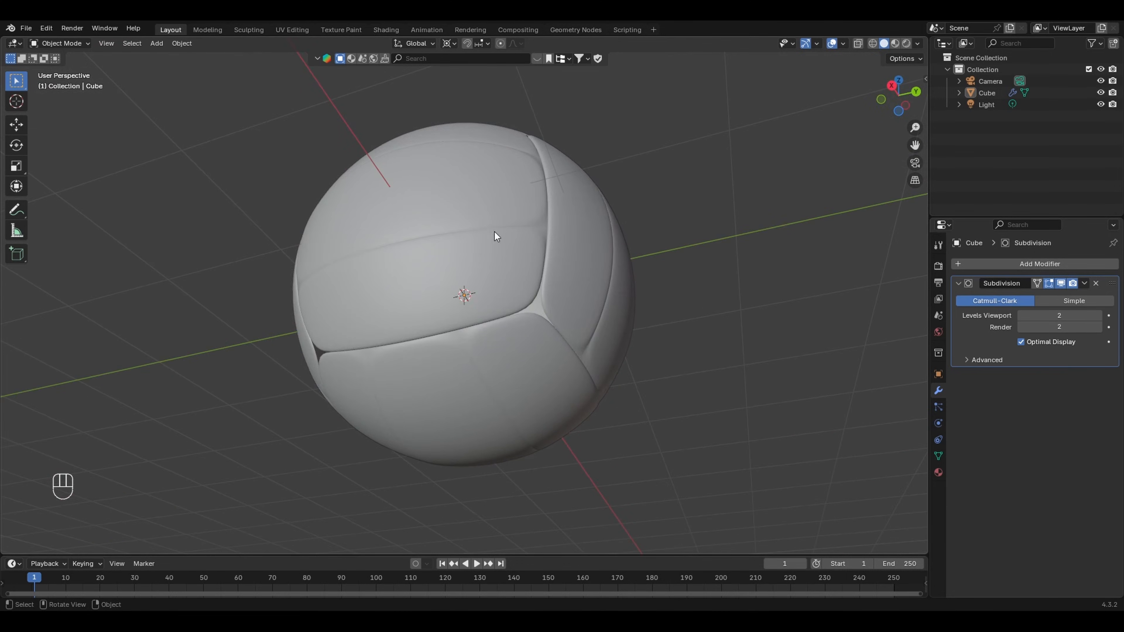
pyautogui.moveTo(495, 232); pyautogui.dragTo(557, 282, button='middle')
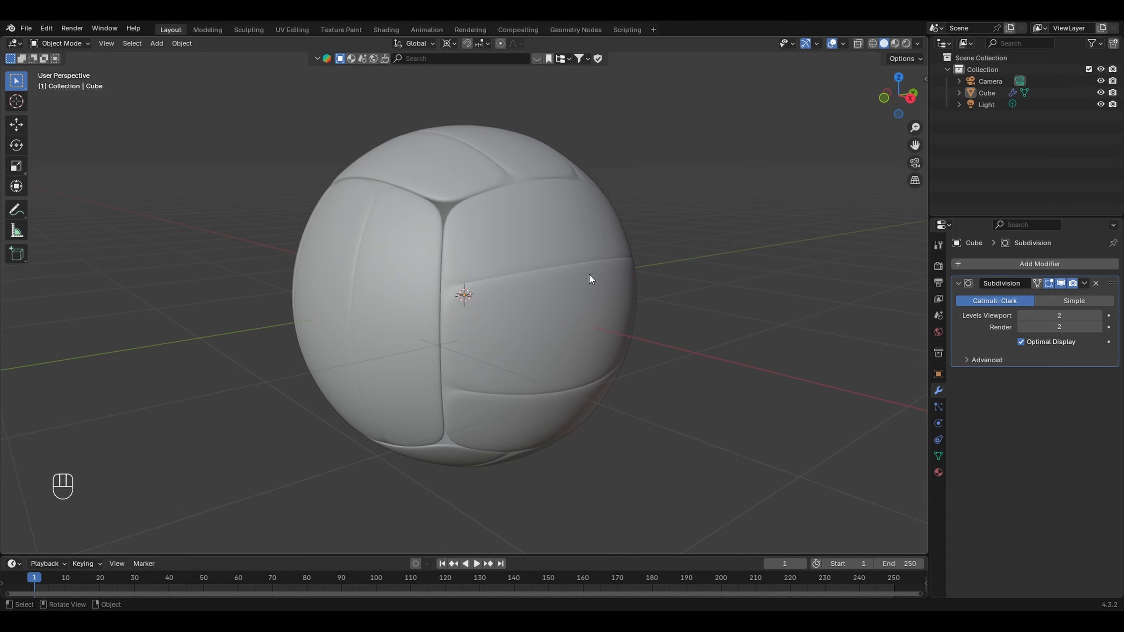
pyautogui.press('Tab')
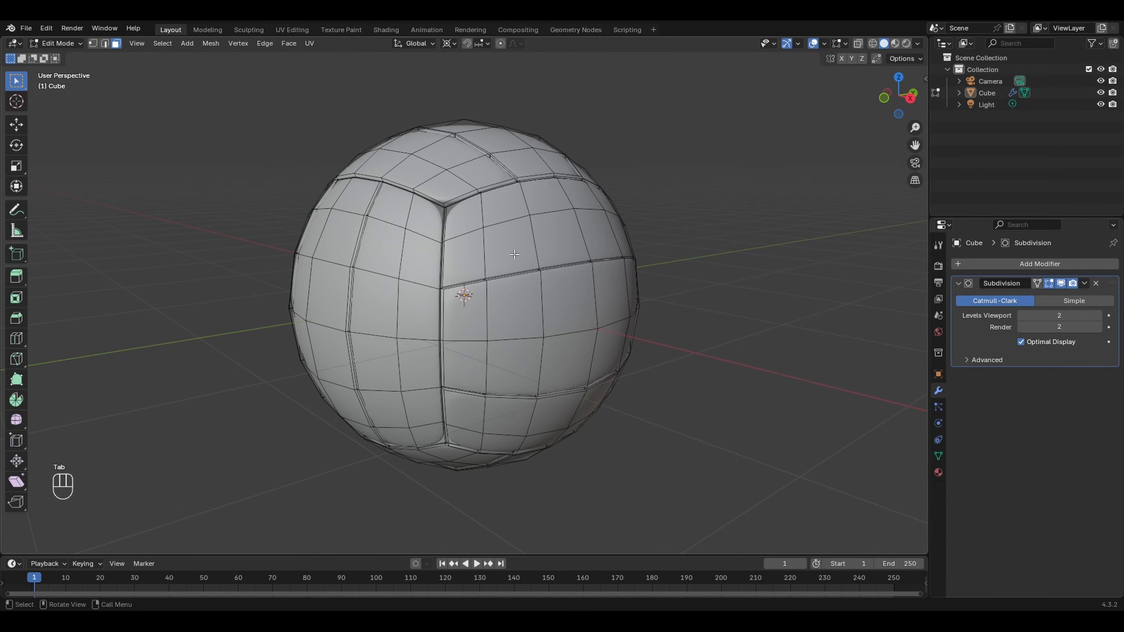
pyautogui.press('a')
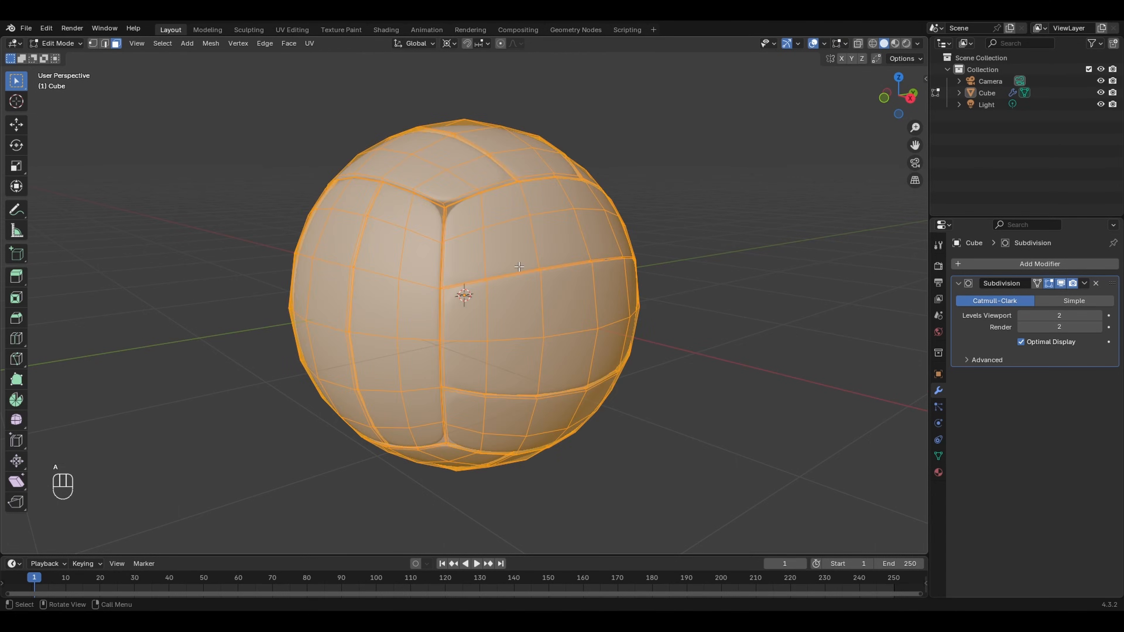
pyautogui.press('m')
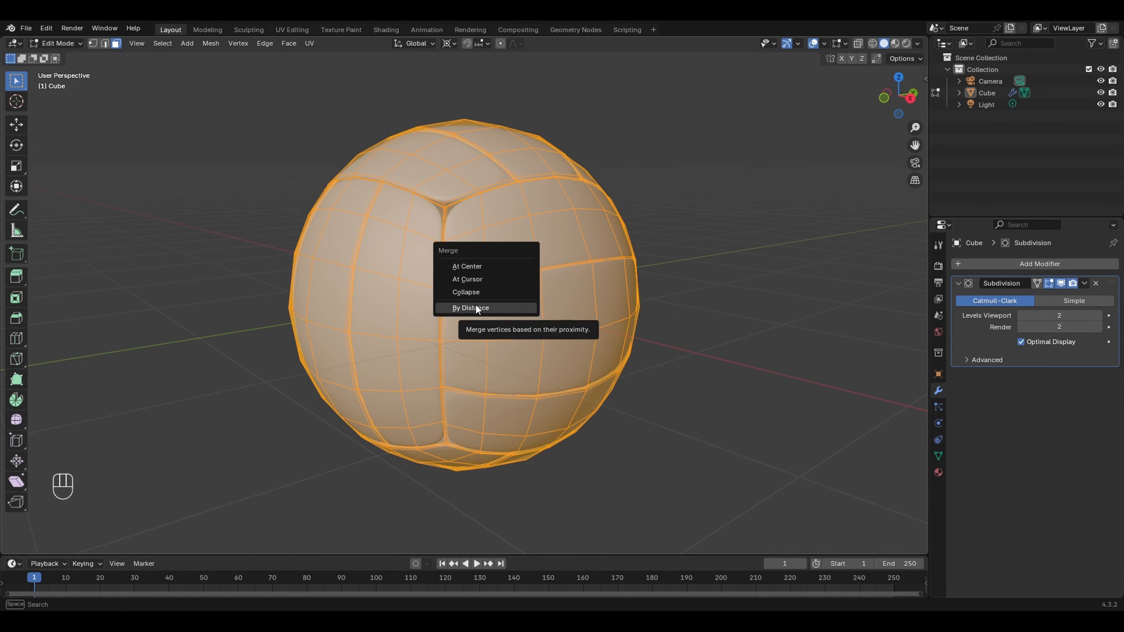
pyautogui.click(491, 308)
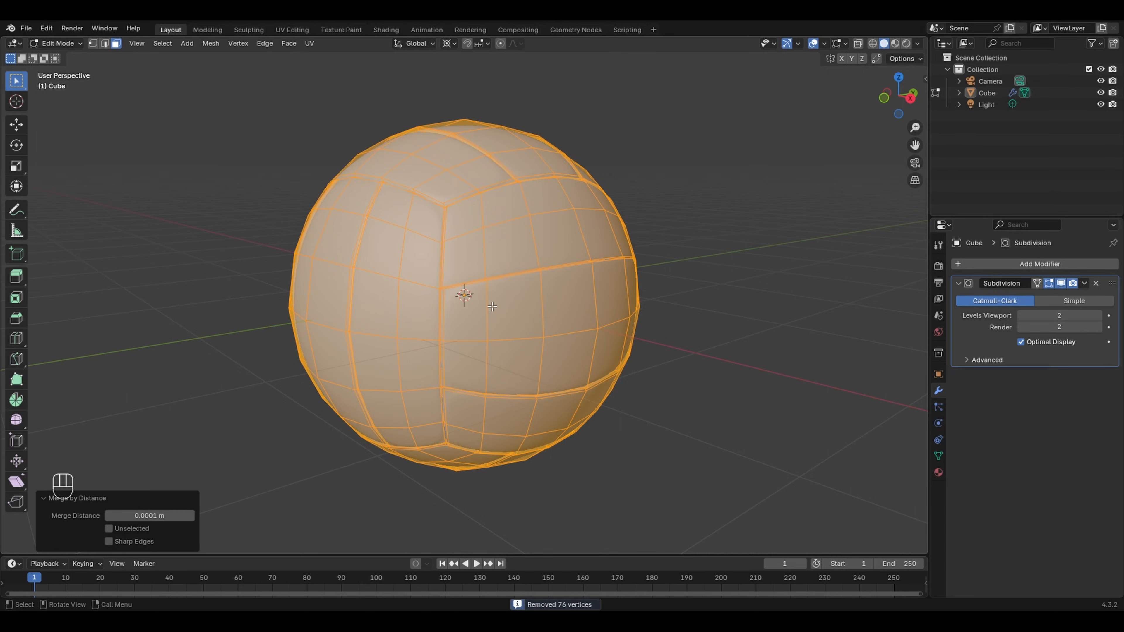
pyautogui.click(702, 219)
pyautogui.press('Tab')
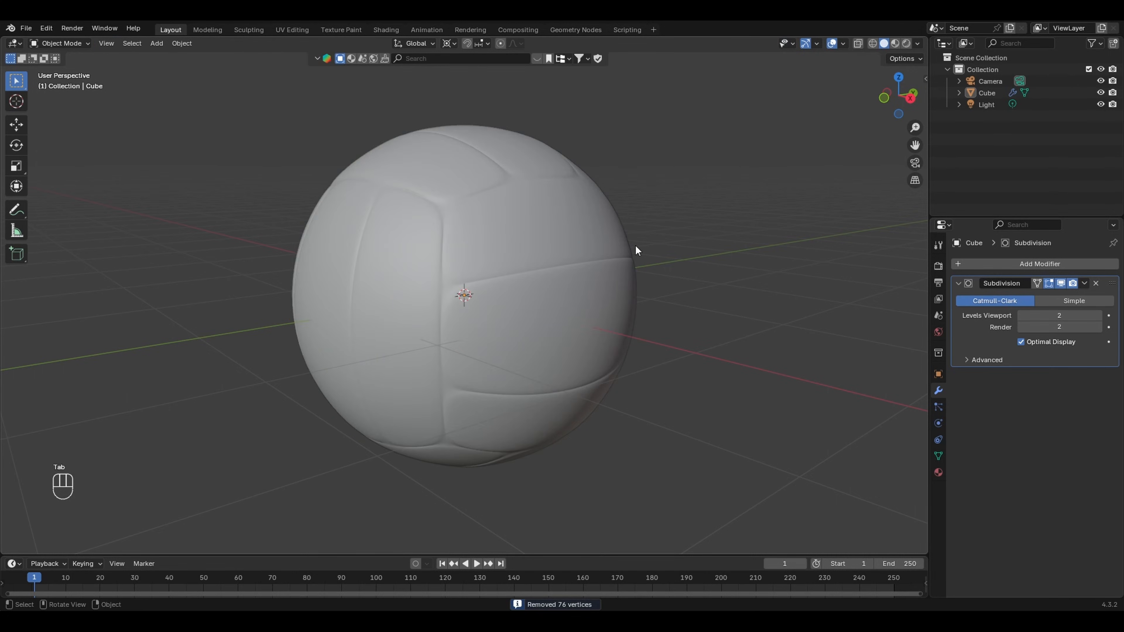
# Step: Examine the seams between the merged panels from several sides of the ball
pyautogui.click(634, 248)
pyautogui.click(733, 236)
pyautogui.moveTo(734, 236); pyautogui.dragTo(685, 279, button='middle')
pyautogui.scroll(-2, 573, 315)
pyautogui.moveTo(573, 315)
pyautogui.mouseDown(button='middle')
pyautogui.moveTo(557, 284)
pyautogui.moveTo(589, 319)
pyautogui.mouseUp(button='middle')
pyautogui.scroll(2, 589, 319)
pyautogui.scroll(1, 590, 317)
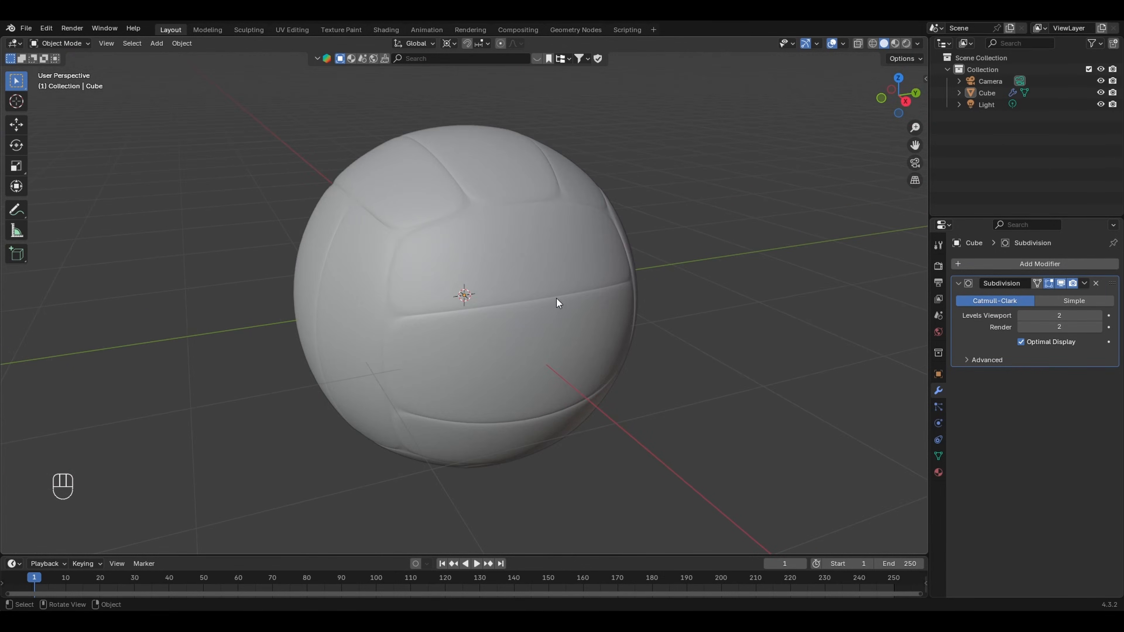
pyautogui.moveTo(446, 247)
pyautogui.mouseDown(button='middle')
pyautogui.moveTo(532, 261)
pyautogui.moveTo(449, 243)
pyautogui.mouseUp(button='middle')
pyautogui.scroll(-1, 663, 283)
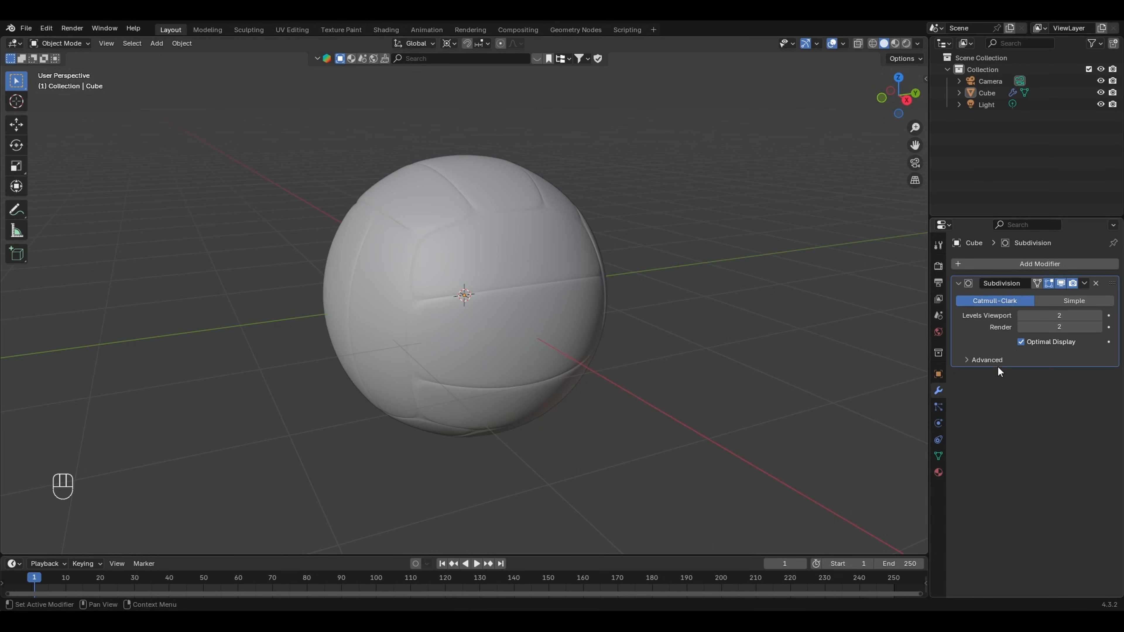
# Step: Rename the ball's existing material to White
pyautogui.click(939, 473)
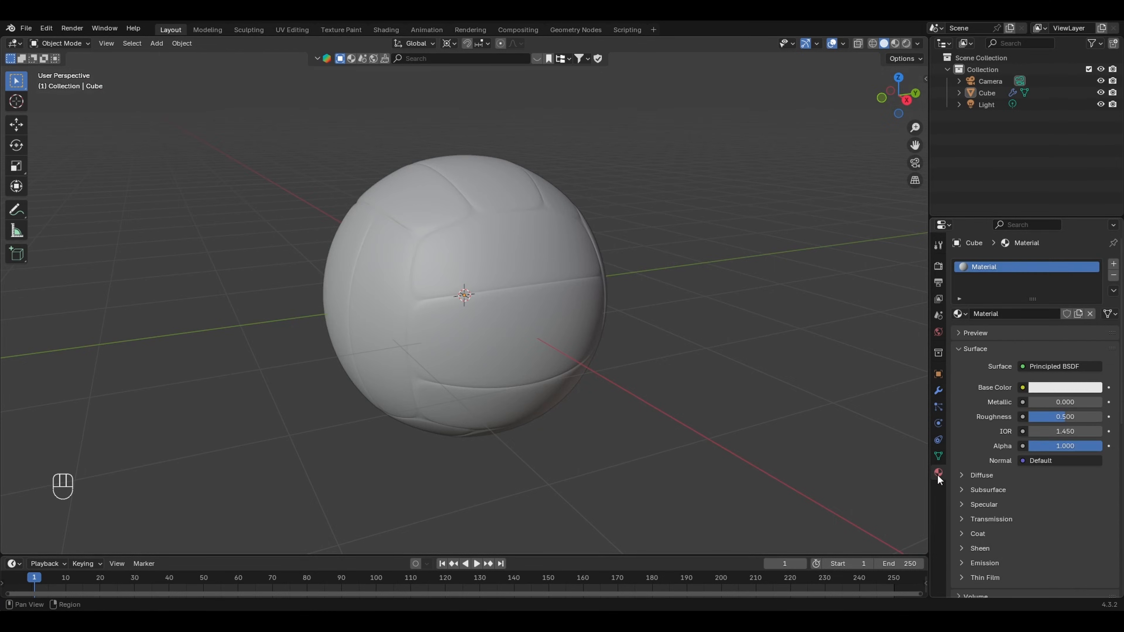
pyautogui.click(559, 307)
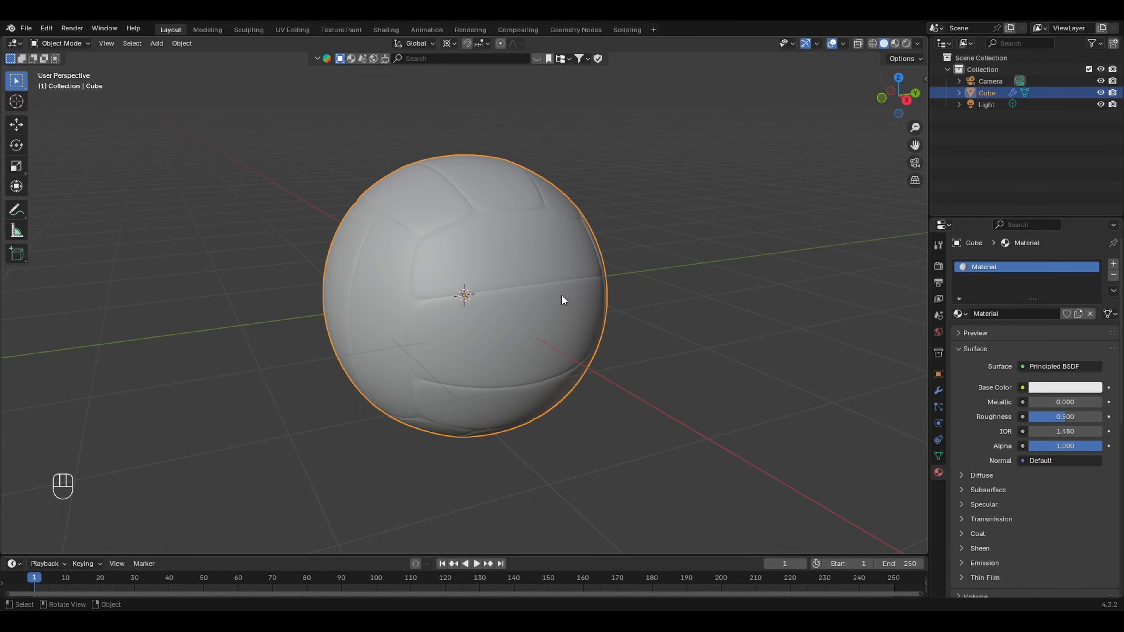
pyautogui.doubleClick(1016, 315)
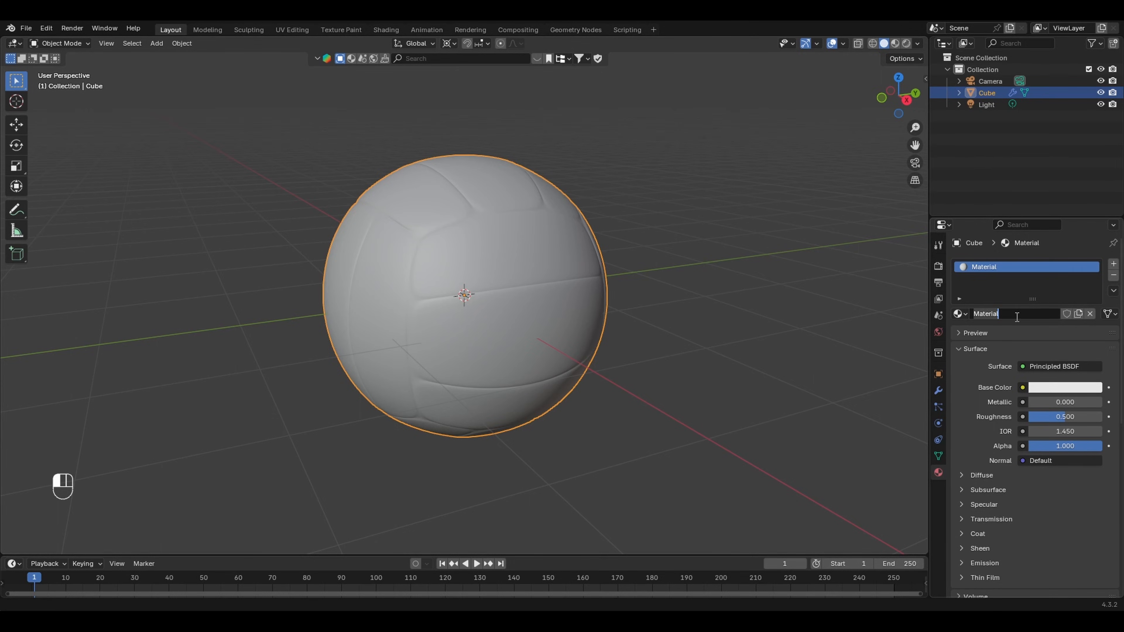
pyautogui.write('White')
pyautogui.press('Return')
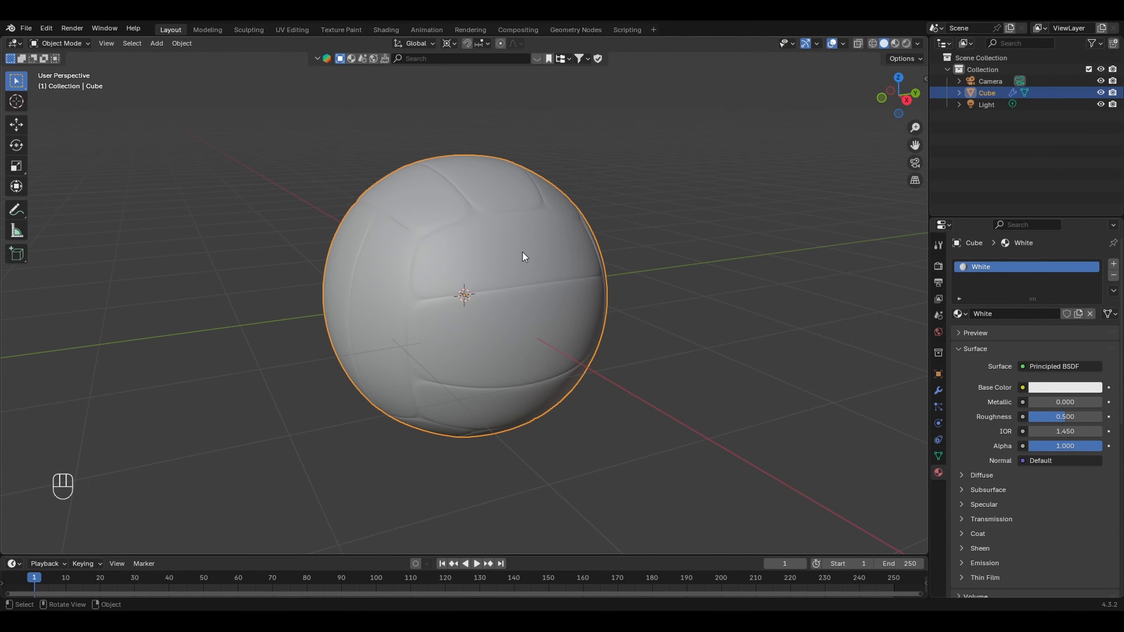
# Step: Add a second material slot with a new material named Yellow and give it a warm yellow-orange base color
pyautogui.click(1112, 265)
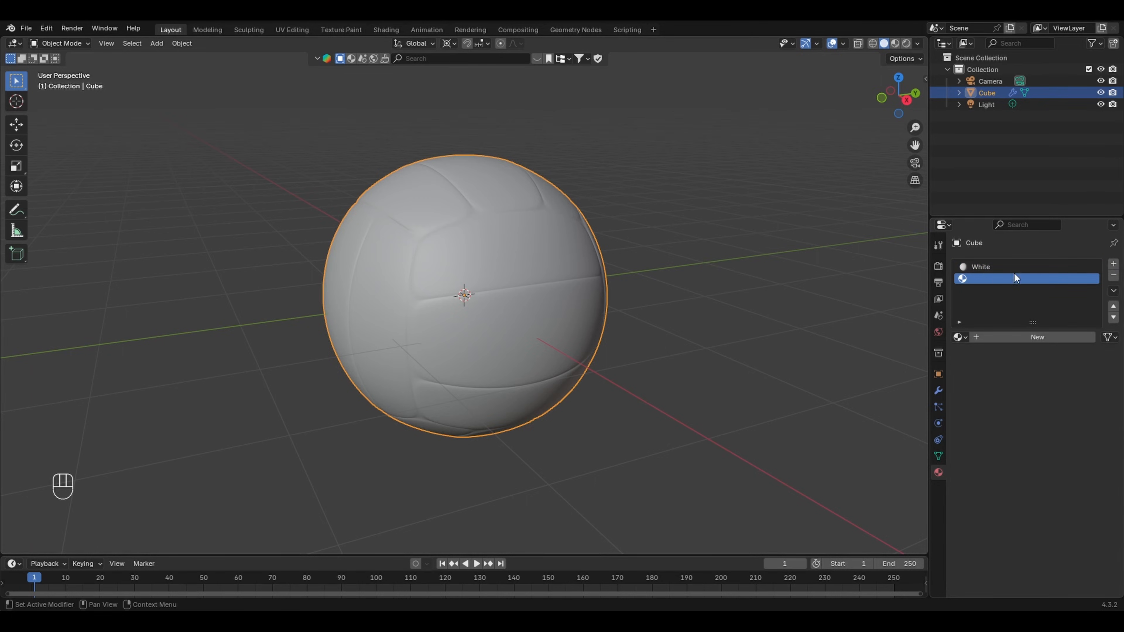
pyautogui.click(1033, 336)
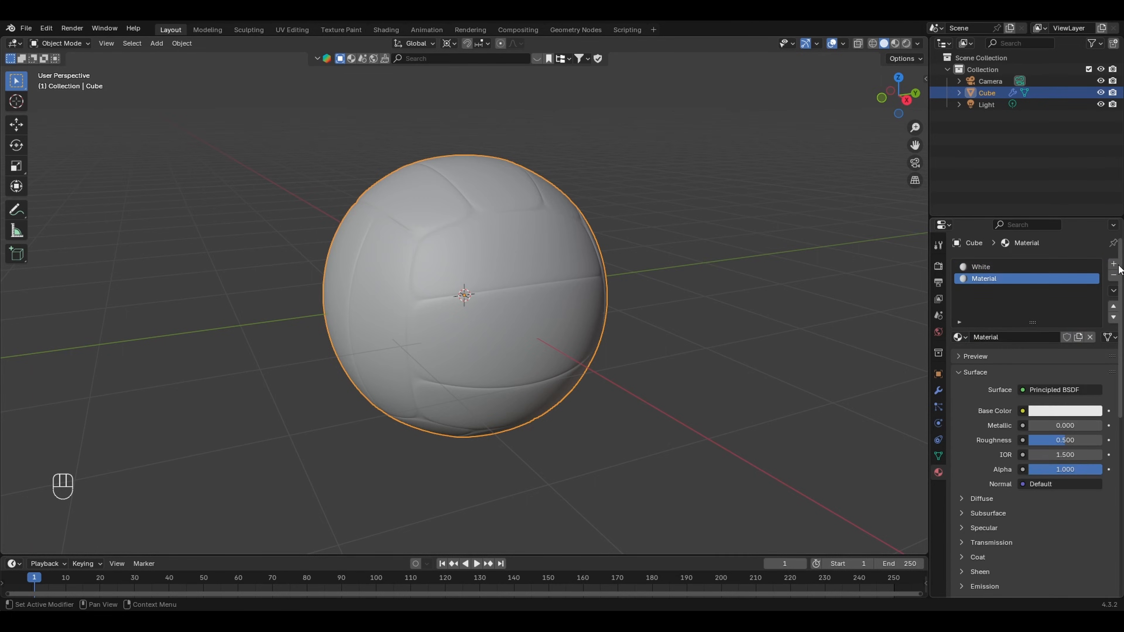
pyautogui.doubleClick(1011, 333)
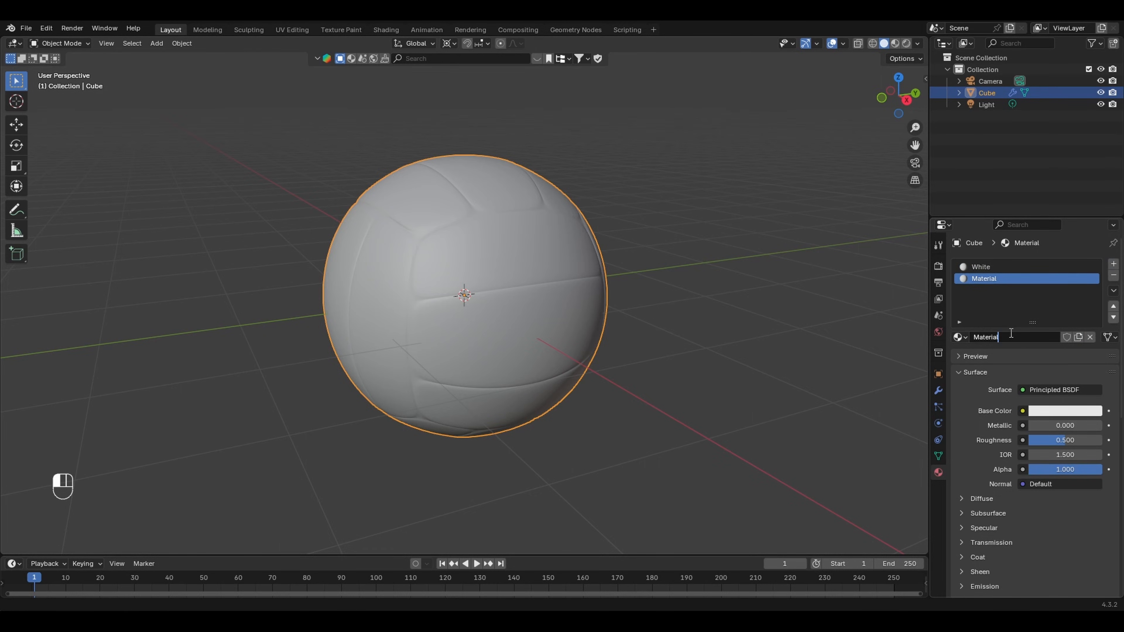
pyautogui.doubleClick(993, 338)
pyautogui.write('Yellow')
pyautogui.press('Return')
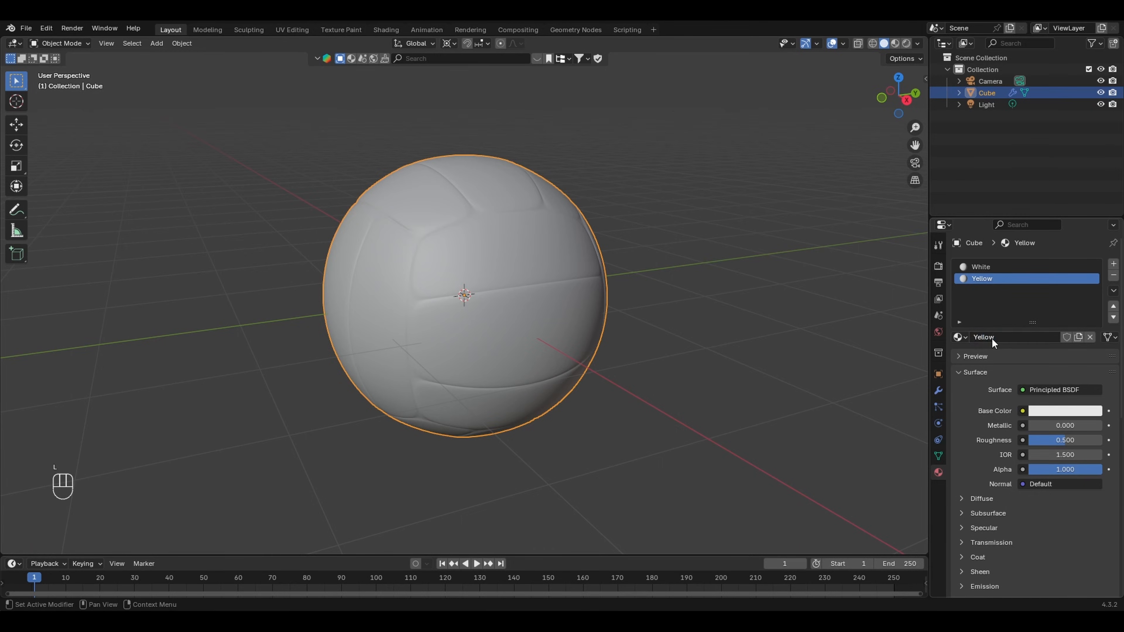
pyautogui.click(1068, 410)
pyautogui.moveTo(1013, 283)
pyautogui.mouseDown()
pyautogui.moveTo(999, 292)
pyautogui.moveTo(1019, 290)
pyautogui.mouseUp()
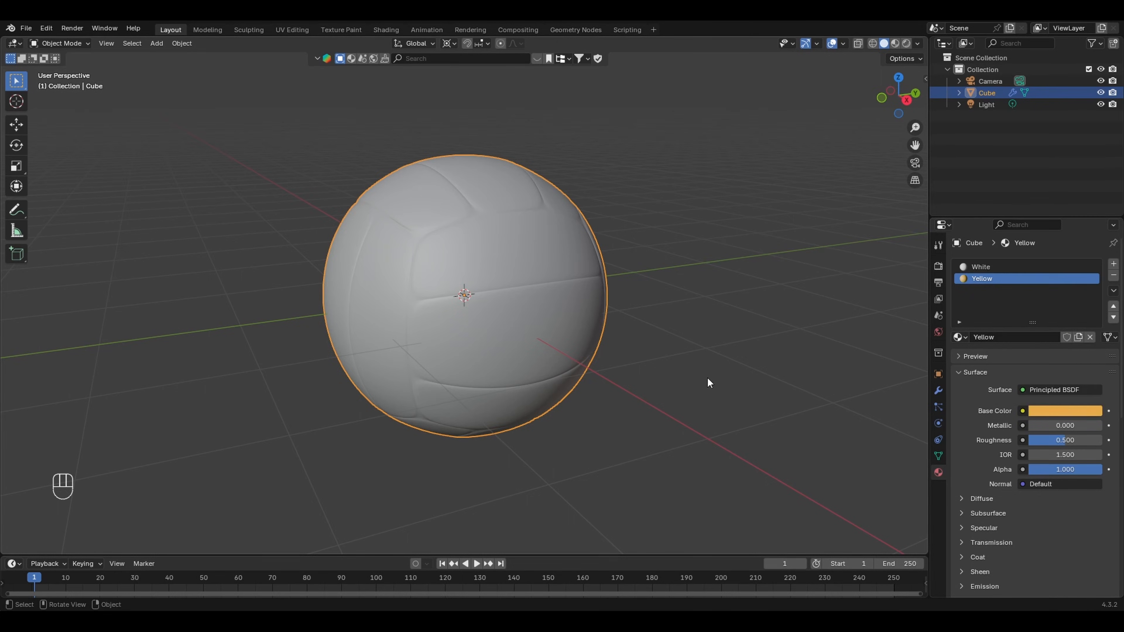
# Step: Add a third material slot with a new material named Blue and give it a deep saturated blue base color
pyautogui.click(1113, 264)
pyautogui.click(1037, 335)
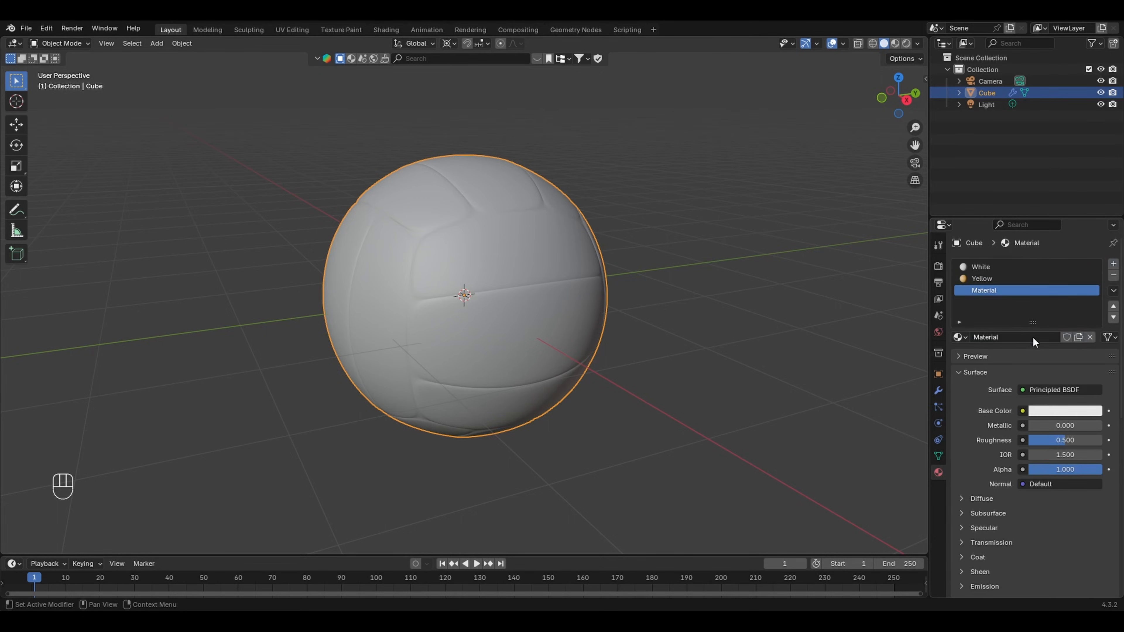
pyautogui.click(1031, 337)
pyautogui.write('Bl')
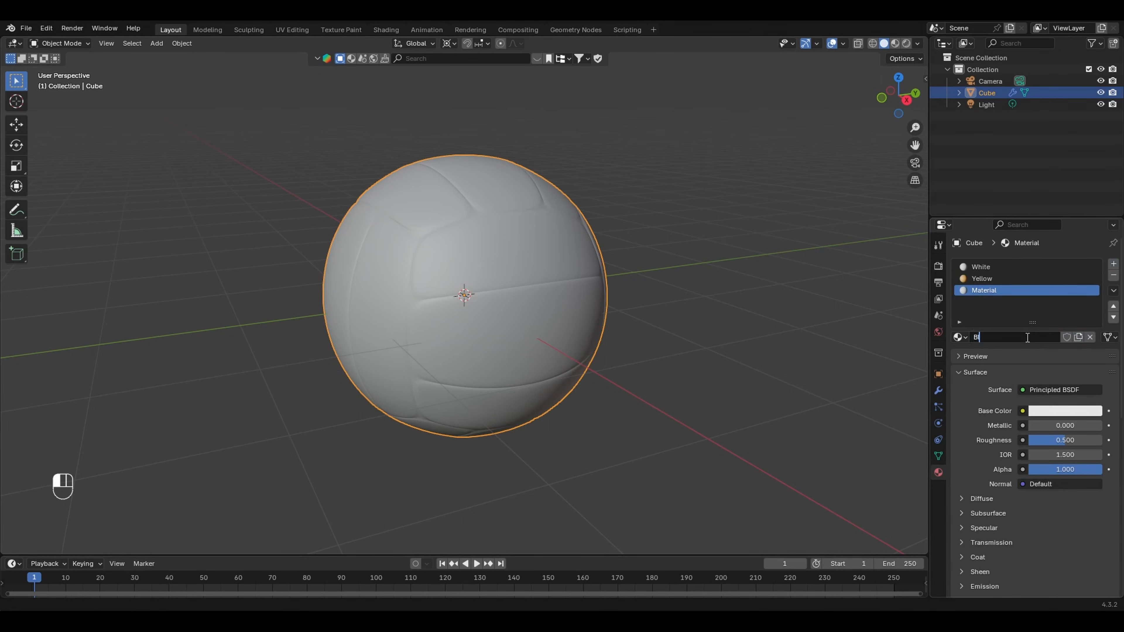
pyautogui.write('ue')
pyautogui.press('Return')
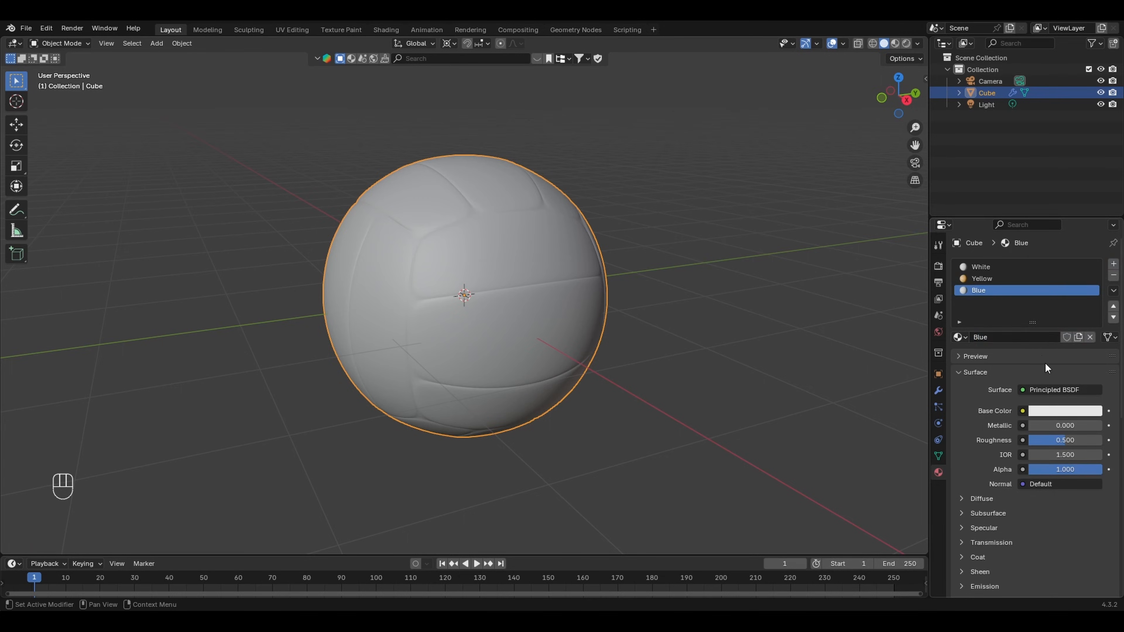
pyautogui.click(1075, 411)
pyautogui.moveTo(1041, 265); pyautogui.dragTo(1071, 234)
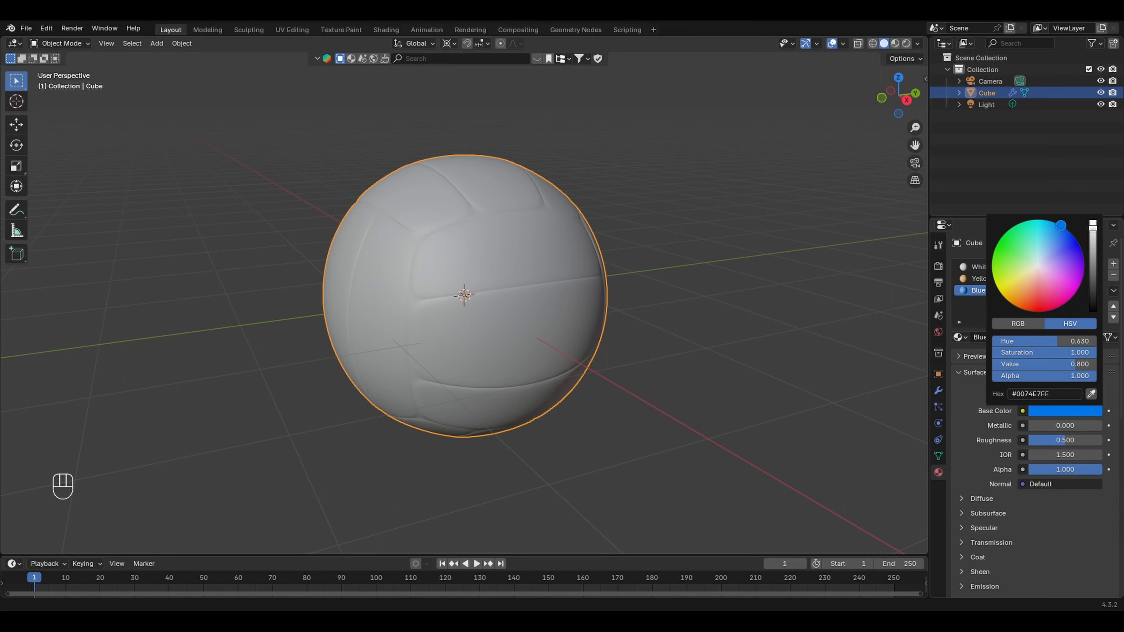
pyautogui.moveTo(1060, 225); pyautogui.dragTo(1070, 232)
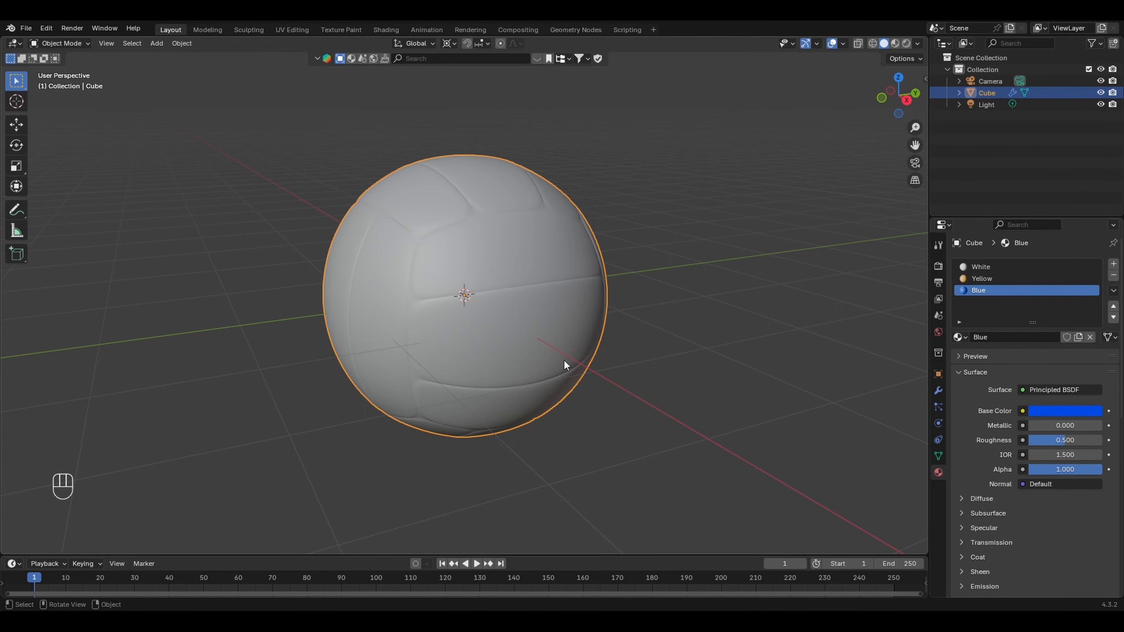
# Step: In Edit Mode, select all faces of the middle horizontal strip on the ball's positive X side panel
pyautogui.moveTo(564, 360); pyautogui.dragTo(506, 265, button='middle')
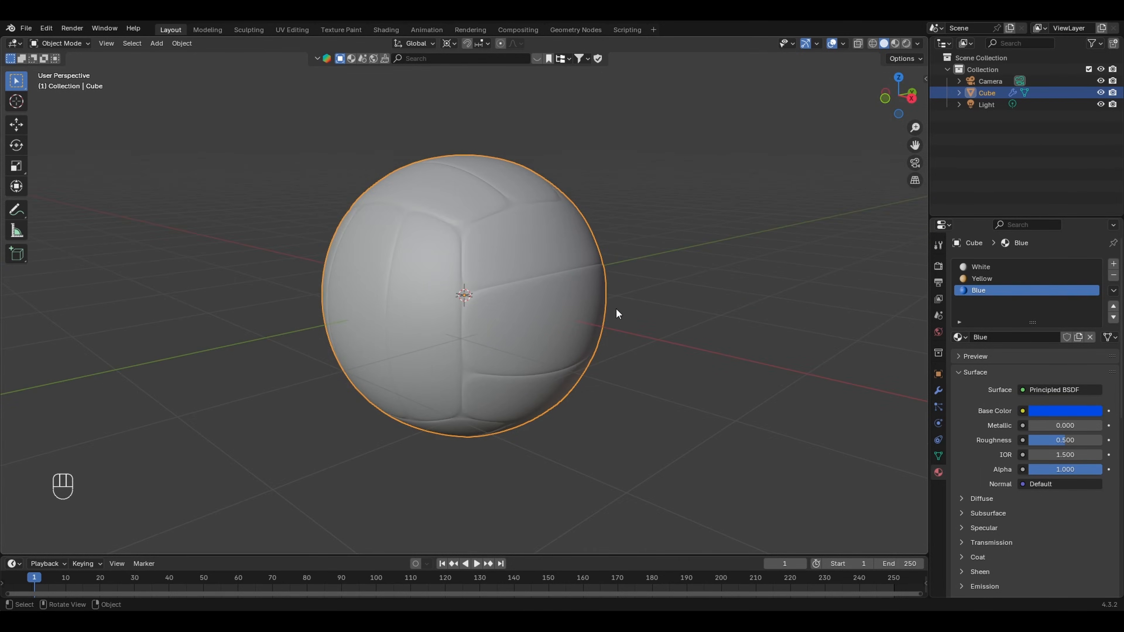
pyautogui.press('Tab')
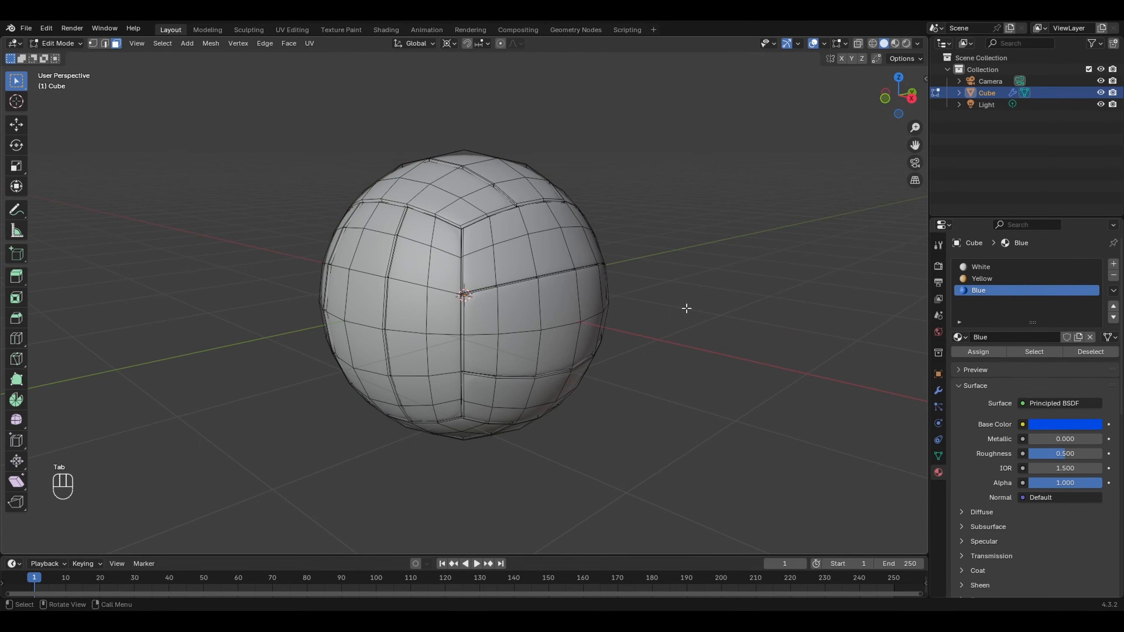
pyautogui.moveTo(658, 321); pyautogui.dragTo(615, 306, button='middle')
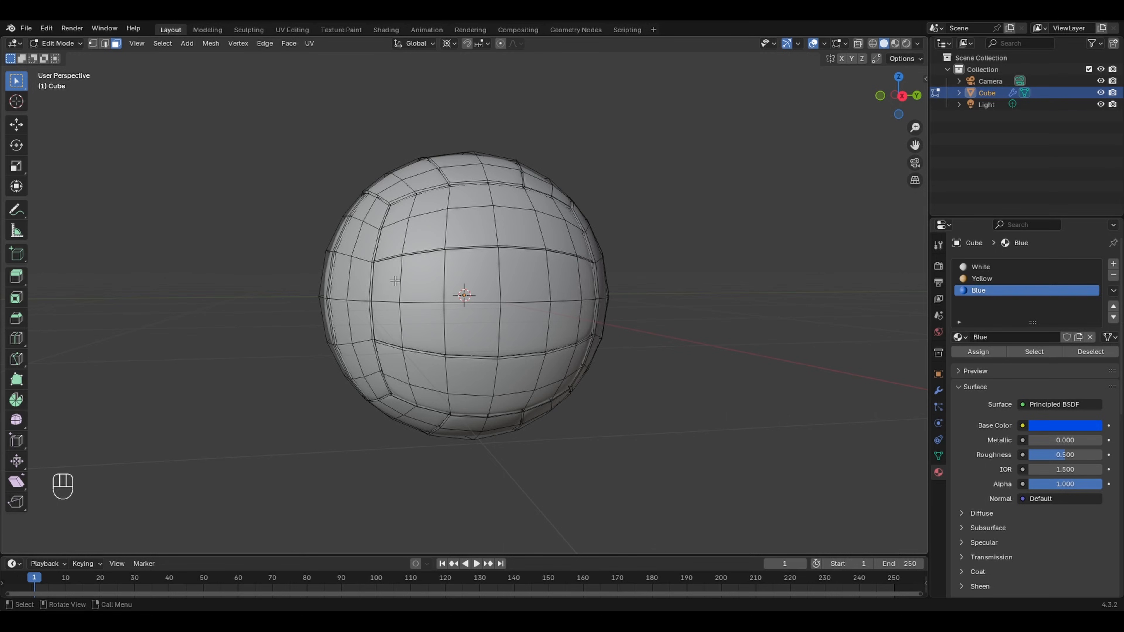
pyautogui.moveTo(395, 280); pyautogui.dragTo(586, 326)
pyautogui.scroll(1, 678, 321)
pyautogui.moveTo(657, 314); pyautogui.dragTo(682, 377, button='middle')
pyautogui.scroll(1, 651, 384)
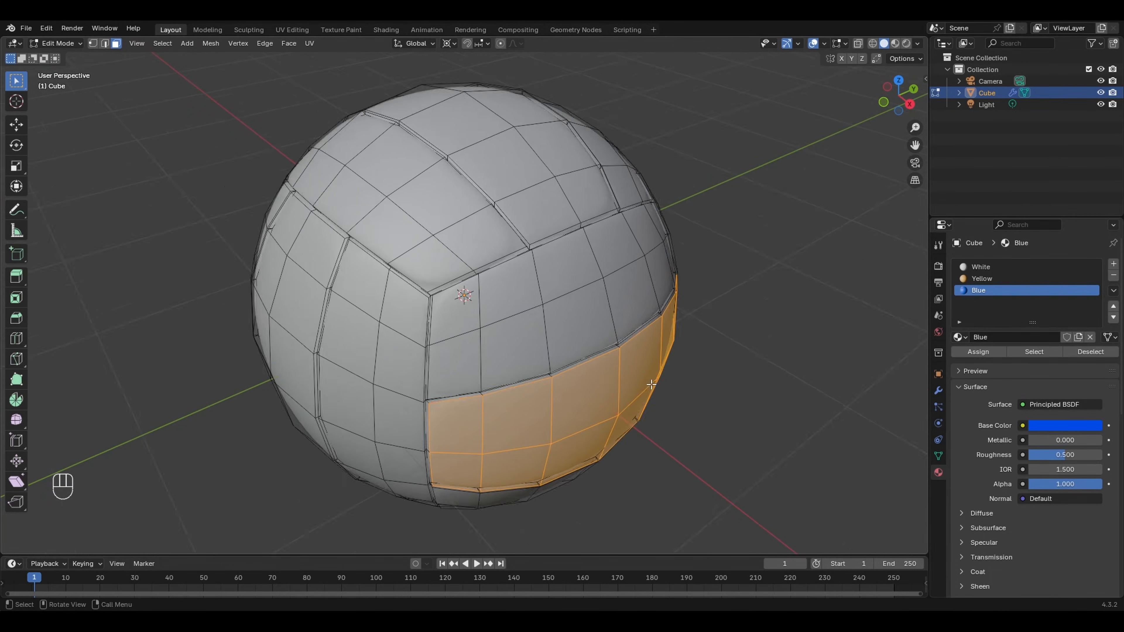
pyautogui.scroll(1, 651, 385)
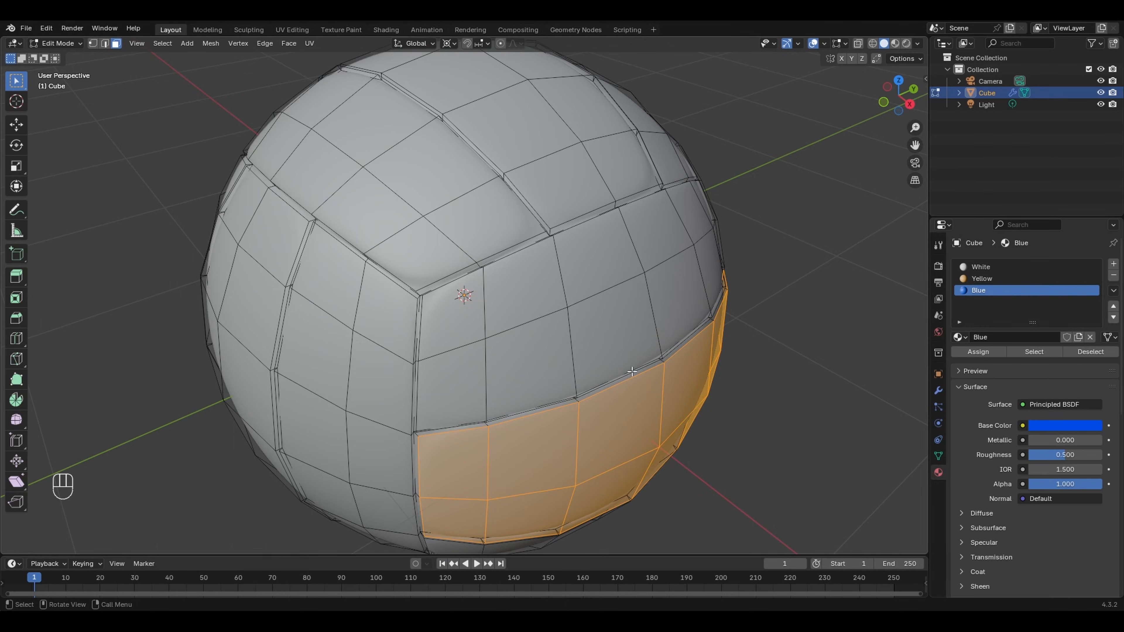
# Step: Add the middle horizontal strip of the opposite, negative X side panel to the face selection
pyautogui.moveTo(739, 374); pyautogui.dragTo(806, 367, button='middle')
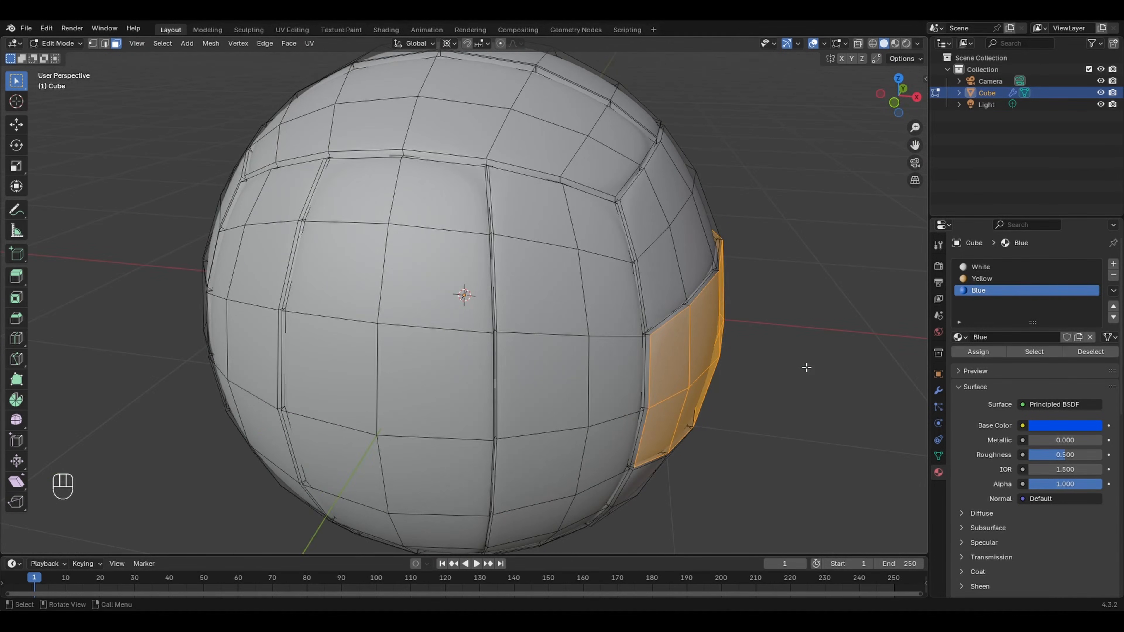
pyautogui.moveTo(400, 387); pyautogui.dragTo(681, 358, button='middle')
pyautogui.scroll(-3, 631, 390)
pyautogui.moveTo(381, 353); pyautogui.dragTo(380, 340, button='middle')
pyautogui.keyDown('shift'); pyautogui.moveTo(357, 306); pyautogui.dragTo(556, 350); pyautogui.keyUp('shift')
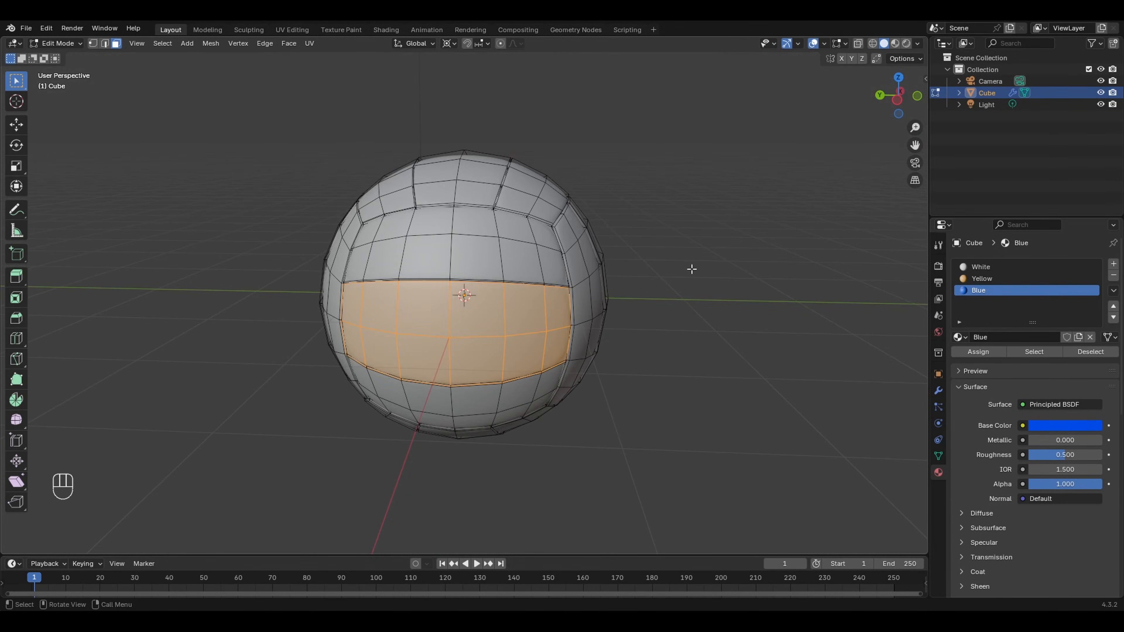
# Step: Add both outer strips of the ball's top panel to the selection, leaving its middle strip unselected
pyautogui.moveTo(690, 269); pyautogui.dragTo(373, 254, button='middle')
pyautogui.keyDown('shift'); pyautogui.moveTo(373, 254); pyautogui.dragTo(423, 281); pyautogui.keyUp('shift')
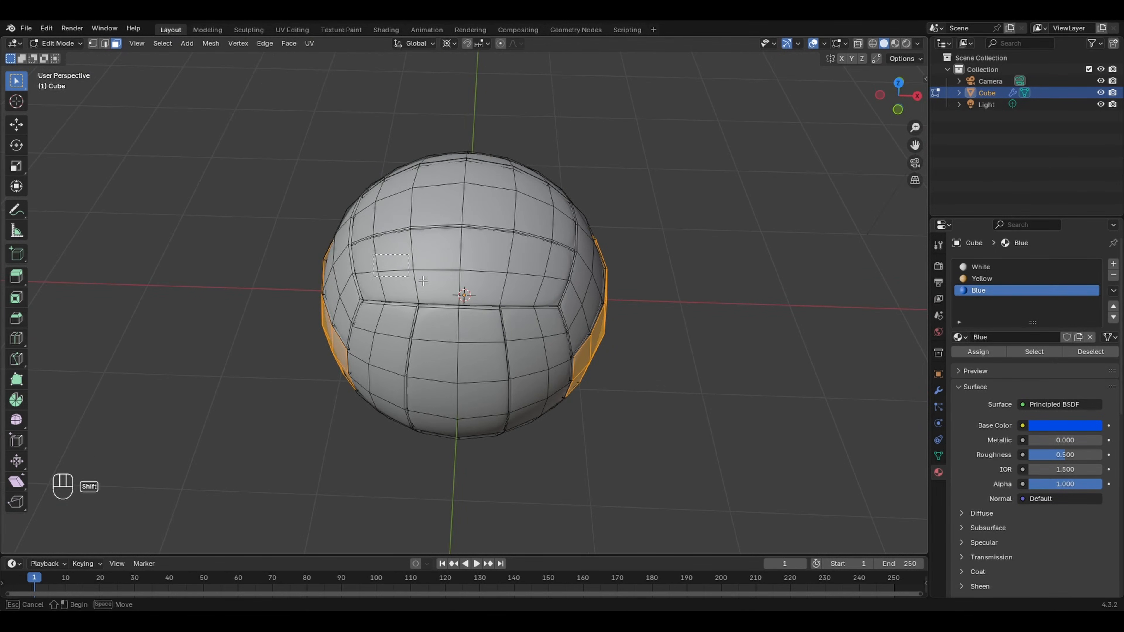
pyautogui.keyDown('shift'); pyautogui.moveTo(514, 284); pyautogui.dragTo(545, 283); pyautogui.keyUp('shift')
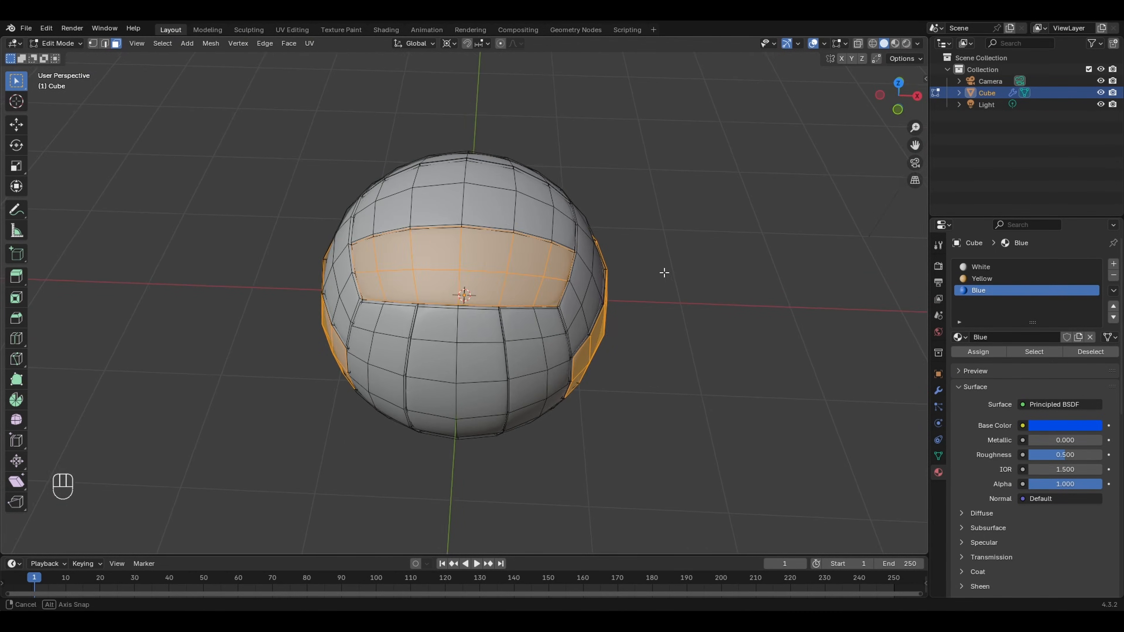
pyautogui.moveTo(663, 271); pyautogui.dragTo(398, 282, button='middle')
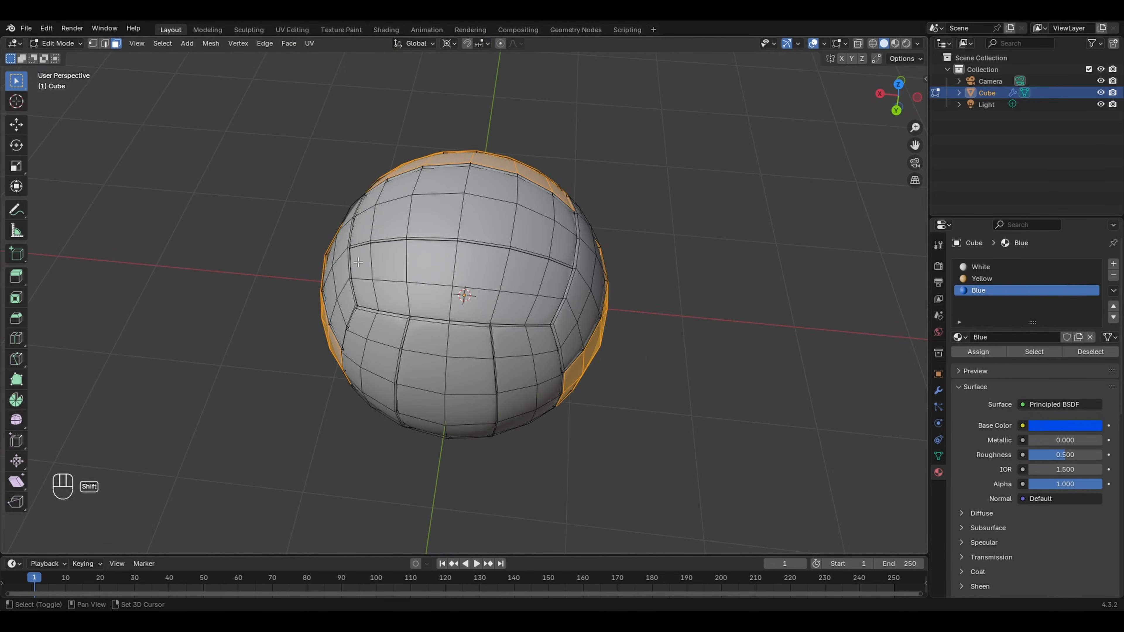
pyautogui.keyDown('shift'); pyautogui.moveTo(527, 301); pyautogui.dragTo(546, 306); pyautogui.keyUp('shift')
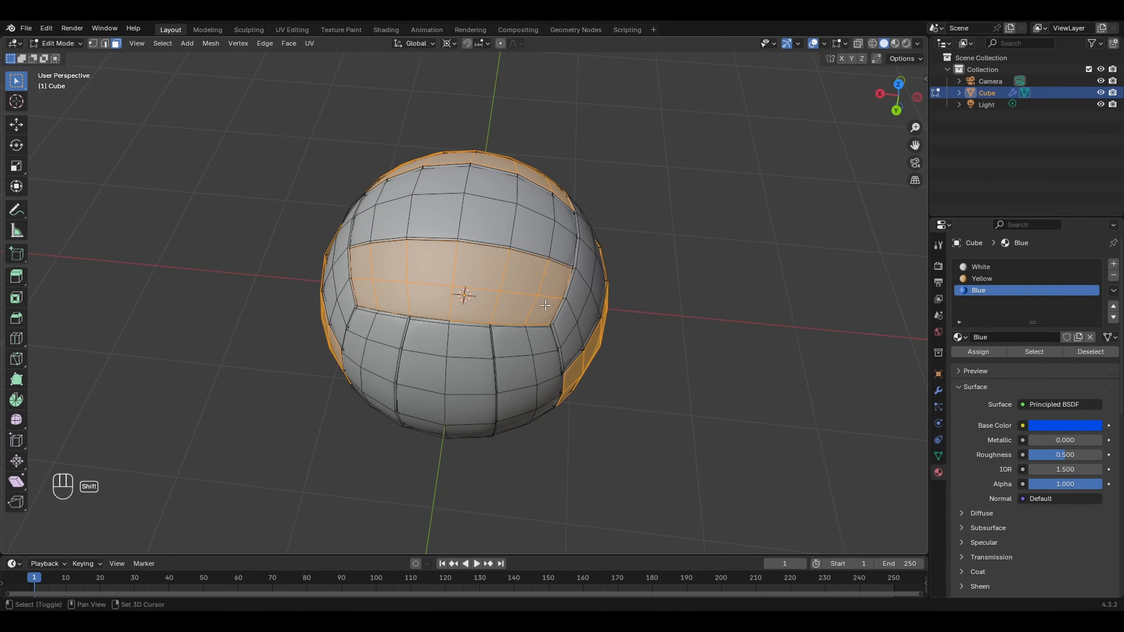
# Step: Extend the selection to the outer strips of the ball's underside panel, leaving its middle strip unselected
pyautogui.moveTo(527, 416); pyautogui.dragTo(540, 283, button='middle')
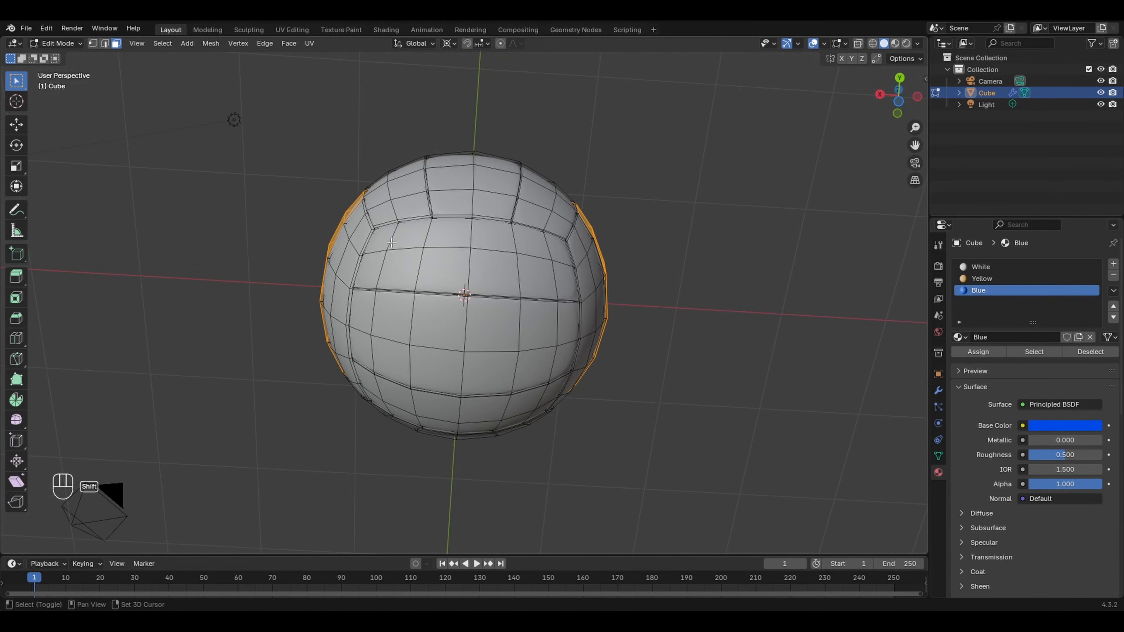
pyautogui.keyDown('shift'); pyautogui.moveTo(376, 243); pyautogui.dragTo(422, 264); pyautogui.keyUp('shift')
pyautogui.keyDown('shift'); pyautogui.moveTo(542, 287); pyautogui.dragTo(555, 283); pyautogui.keyUp('shift')
pyautogui.moveTo(555, 283); pyautogui.dragTo(545, 279, button='middle')
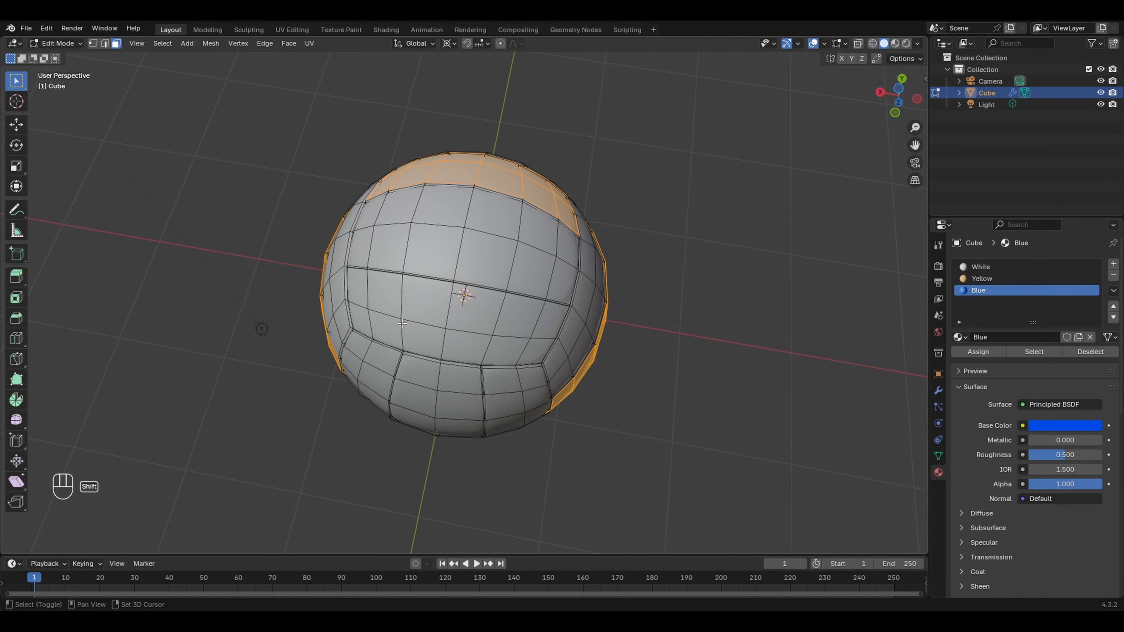
pyautogui.keyDown('shift'); pyautogui.moveTo(360, 295); pyautogui.dragTo(514, 347); pyautogui.keyUp('shift')
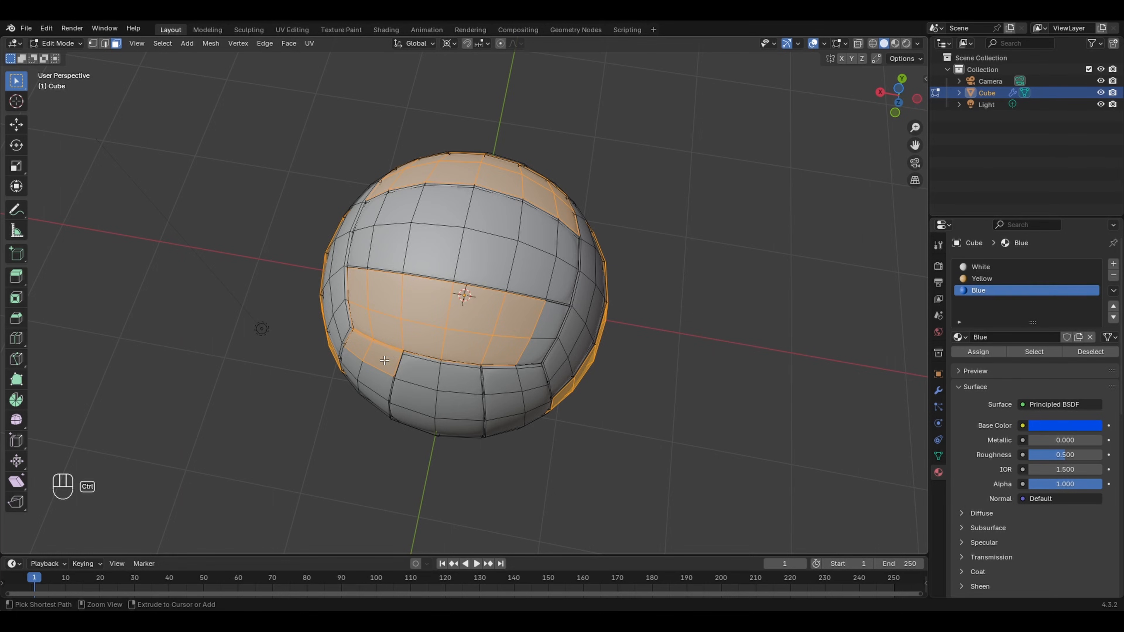
# Step: Deselect the stray faces on the neighbouring panel and add the missing faces to complete the underside's second outer strip
pyautogui.moveTo(384, 360); pyautogui.dragTo(528, 320, button='middle')
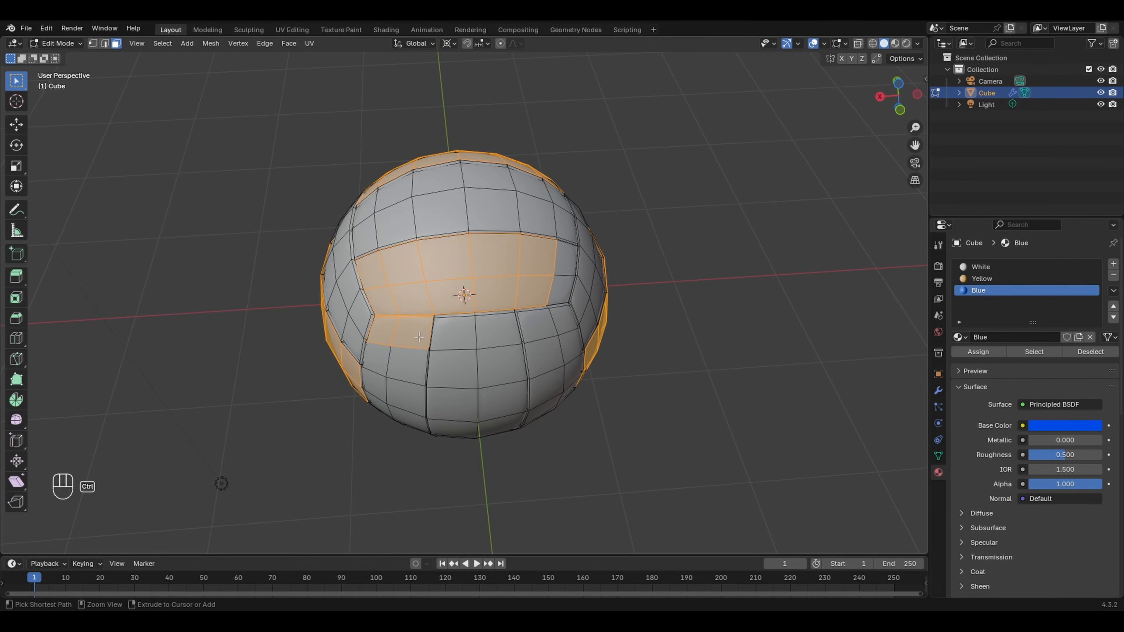
pyautogui.keyDown('ctrl'); pyautogui.moveTo(422, 346); pyautogui.dragTo(425, 354); pyautogui.keyUp('ctrl')
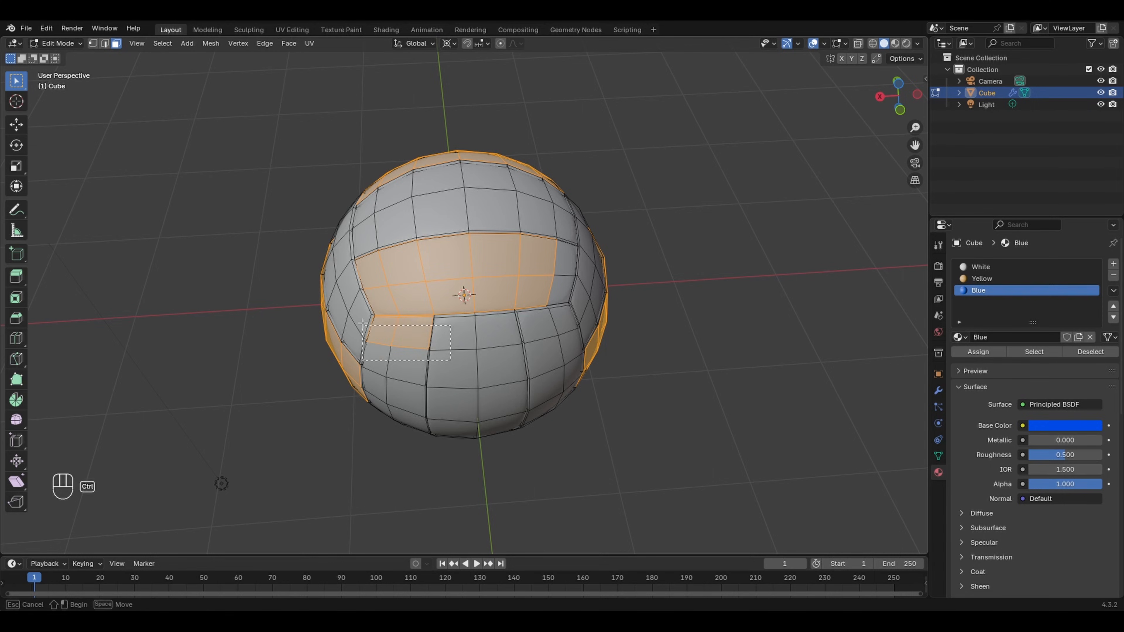
pyautogui.keyDown('ctrl'); pyautogui.moveTo(362, 324); pyautogui.dragTo(366, 290); pyautogui.keyUp('ctrl')
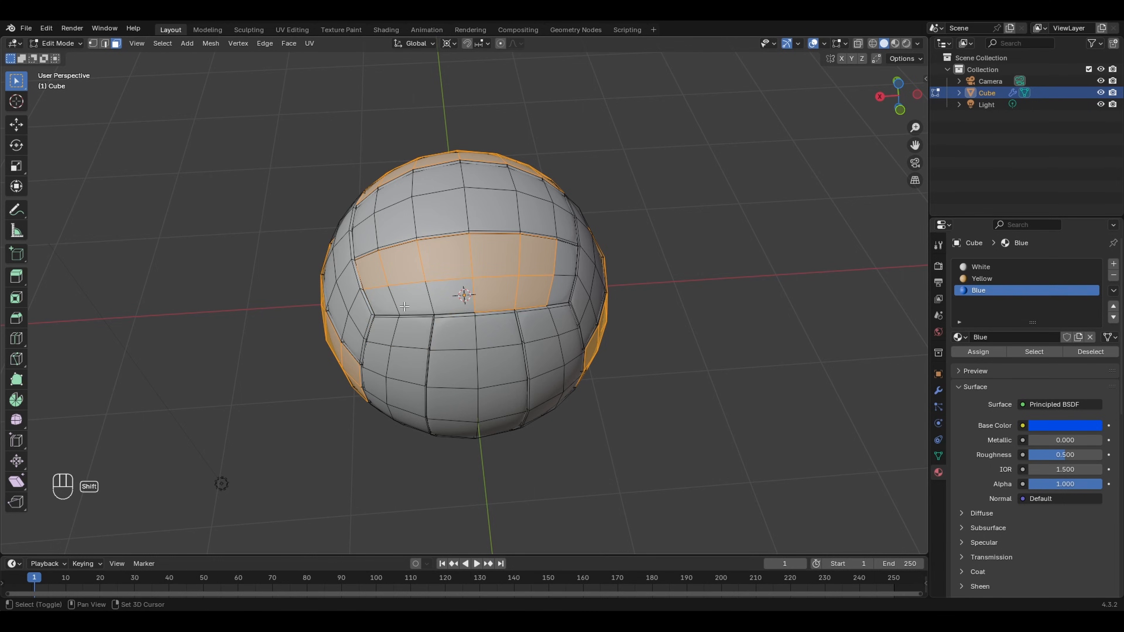
pyautogui.keyDown('shift'); pyautogui.click(387, 301); pyautogui.keyUp('shift')
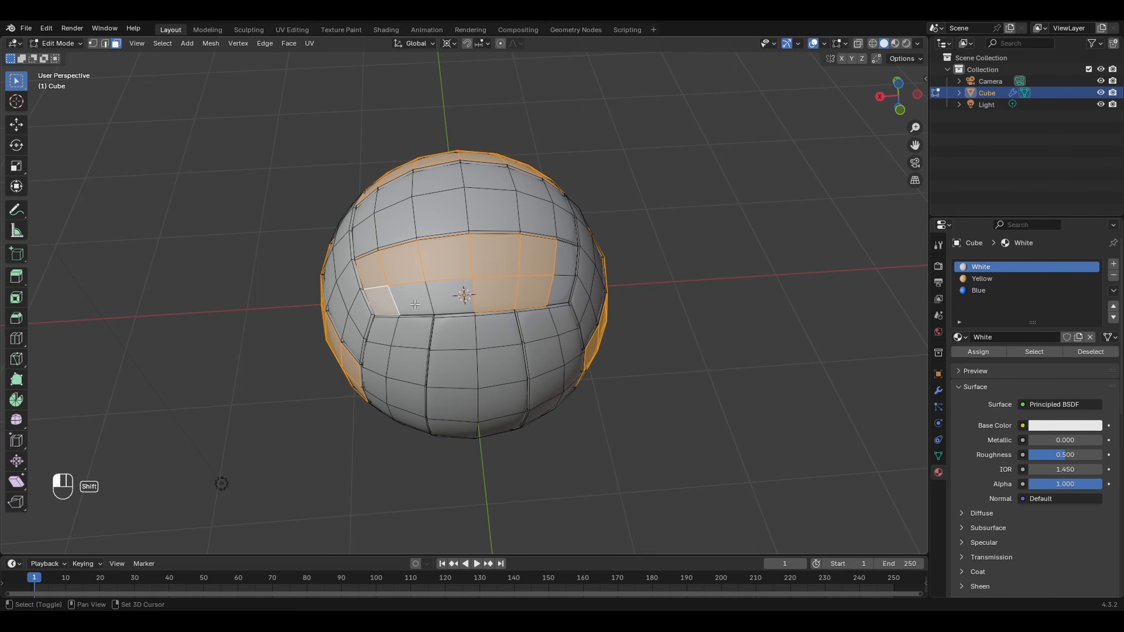
pyautogui.keyDown('shift'); pyautogui.click(415, 304); pyautogui.keyUp('shift')
pyautogui.keyDown('shift'); pyautogui.click(448, 297); pyautogui.keyUp('shift')
pyautogui.keyDown('shift'); pyautogui.click(562, 293); pyautogui.keyUp('shift')
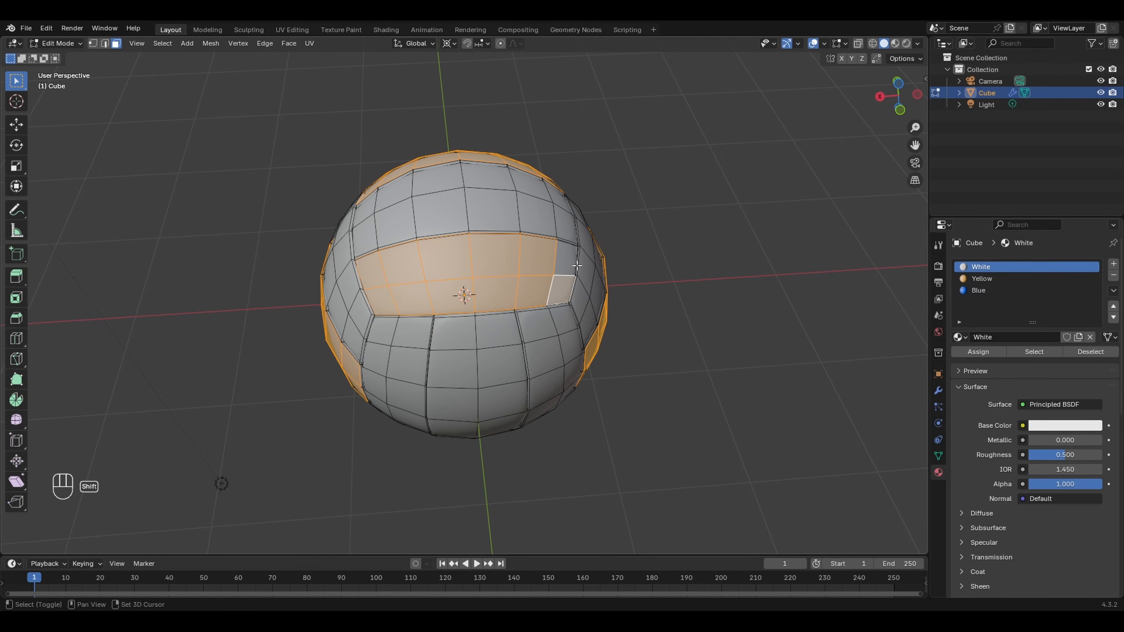
pyautogui.keyDown('shift'); pyautogui.click(571, 265); pyautogui.keyUp('shift')
pyautogui.moveTo(635, 279); pyautogui.dragTo(742, 289, button='middle')
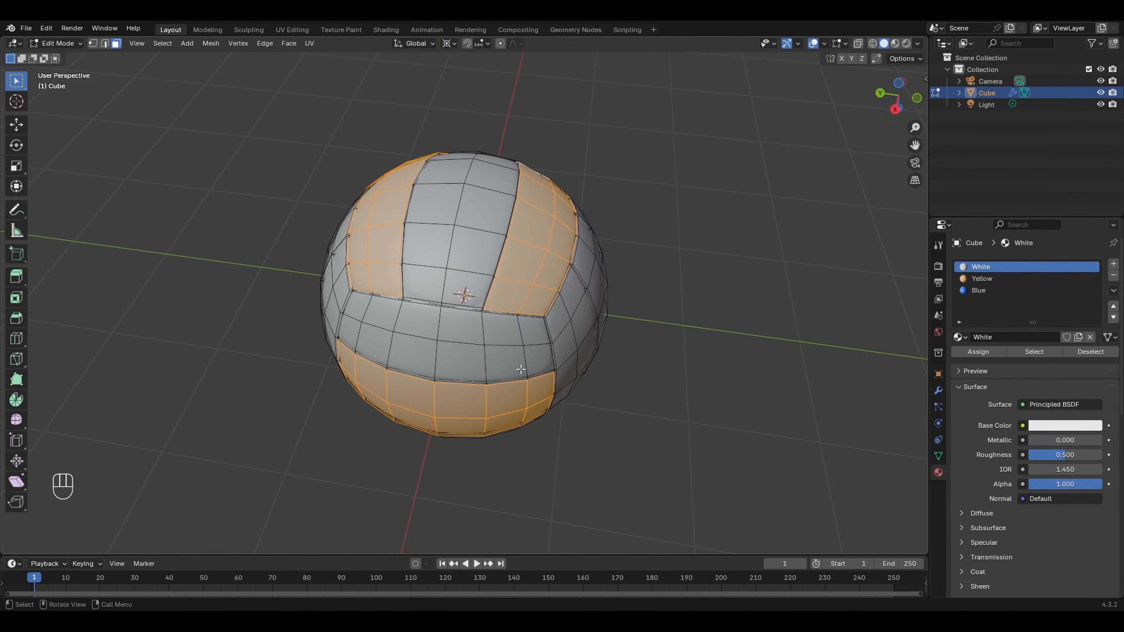
pyautogui.moveTo(694, 348); pyautogui.dragTo(719, 240, button='middle')
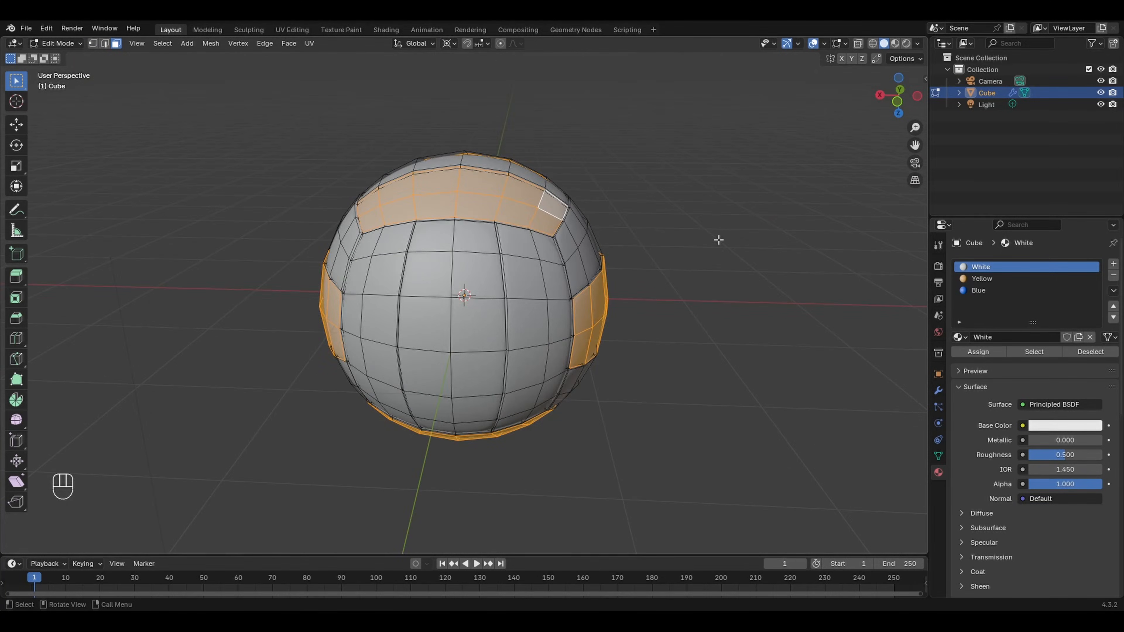
# Step: Grow the face selection by one step, assign the Yellow material to it and clear the selection
pyautogui.press('ctrl')
pyautogui.press('ctrl+KP_Add')
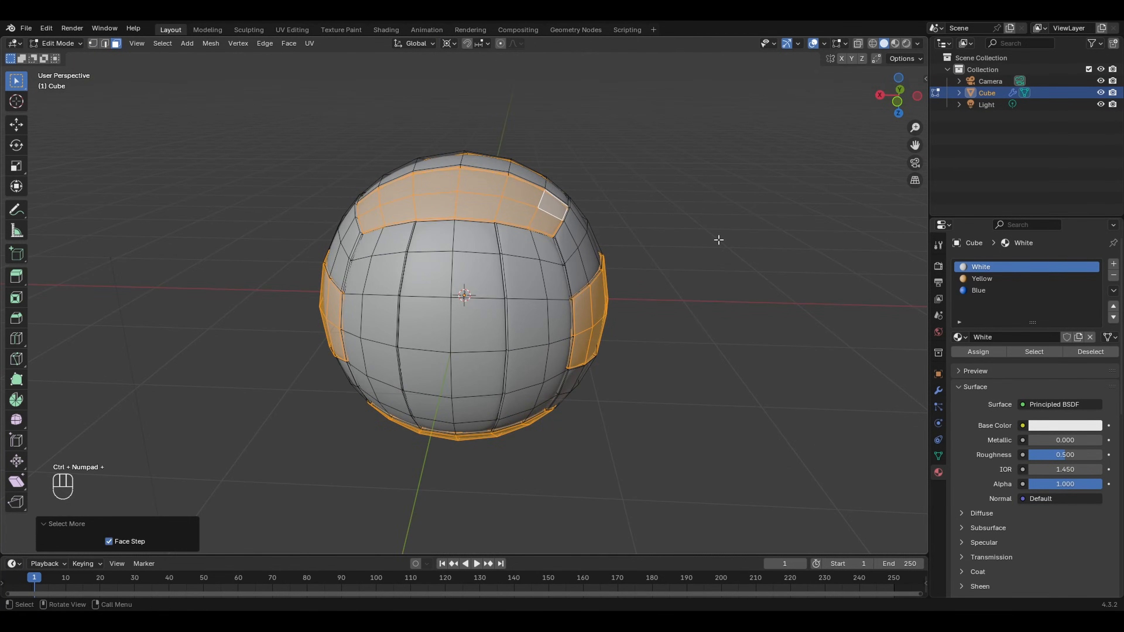
pyautogui.moveTo(678, 229); pyautogui.dragTo(639, 233, button='middle')
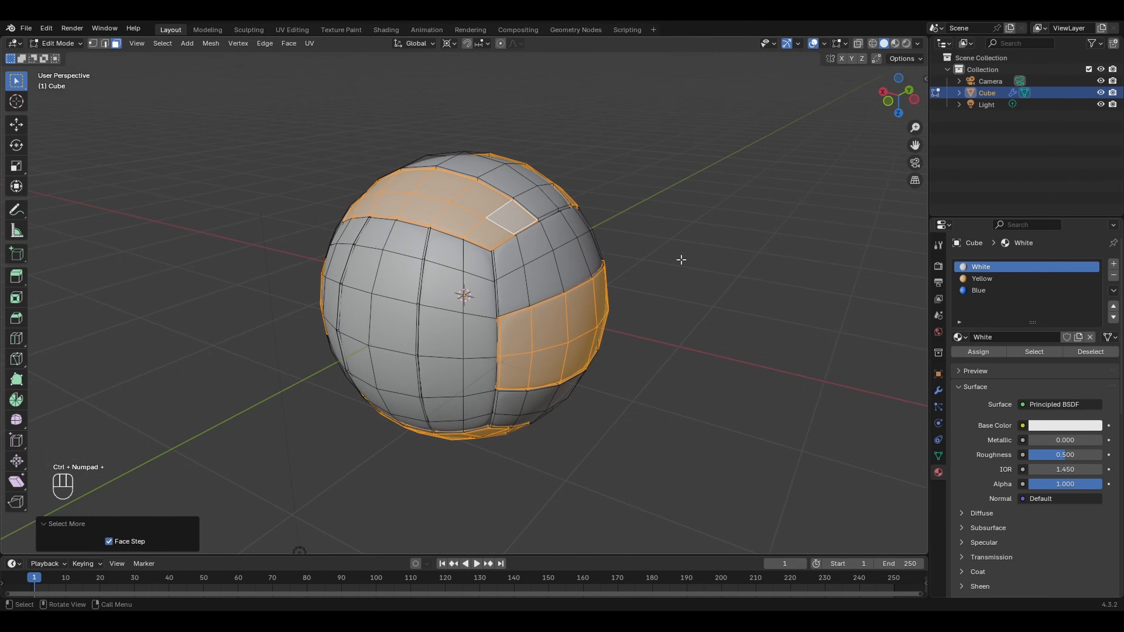
pyautogui.click(983, 280)
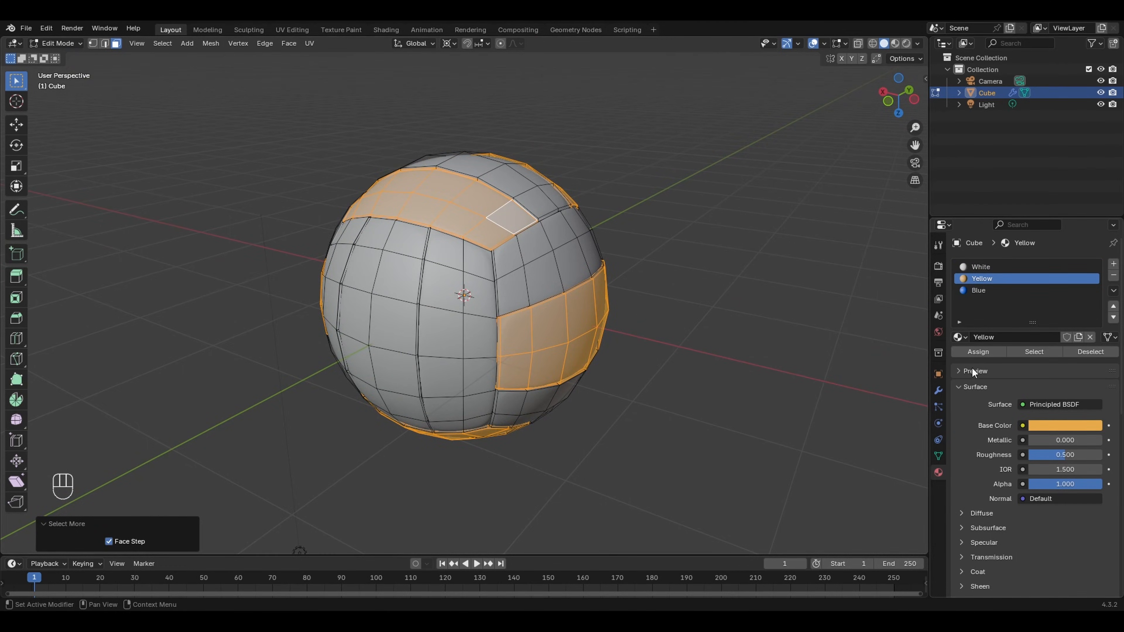
pyautogui.click(983, 353)
pyautogui.click(710, 345)
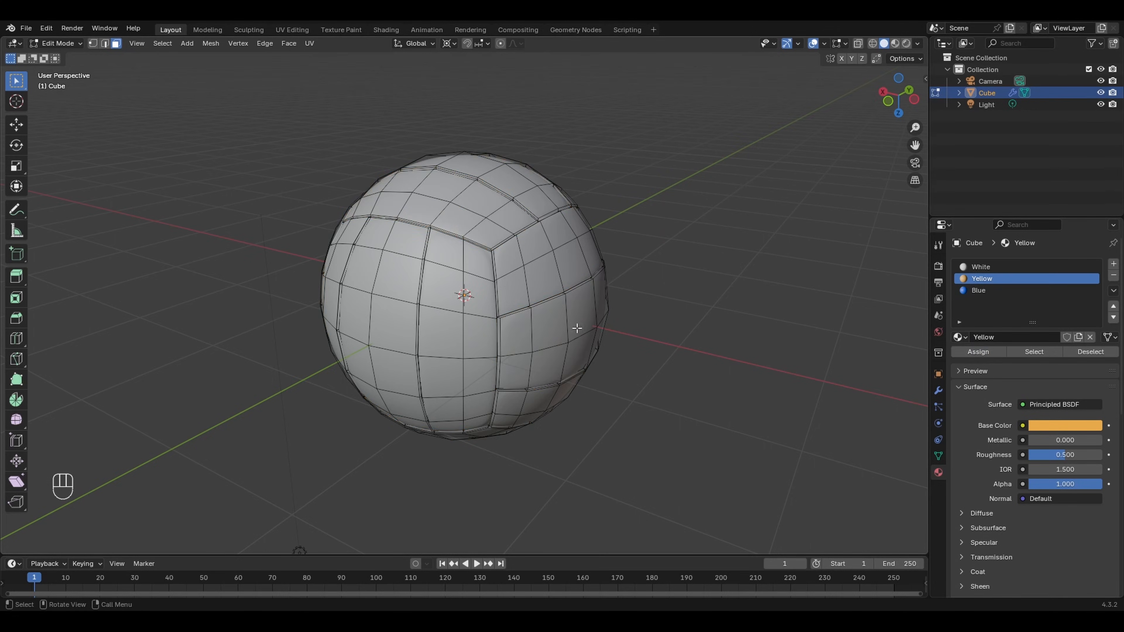
# Step: Return to Object Mode and show the ball in Rendered shading to check its yellow strips from several sides
pyautogui.press('Tab')
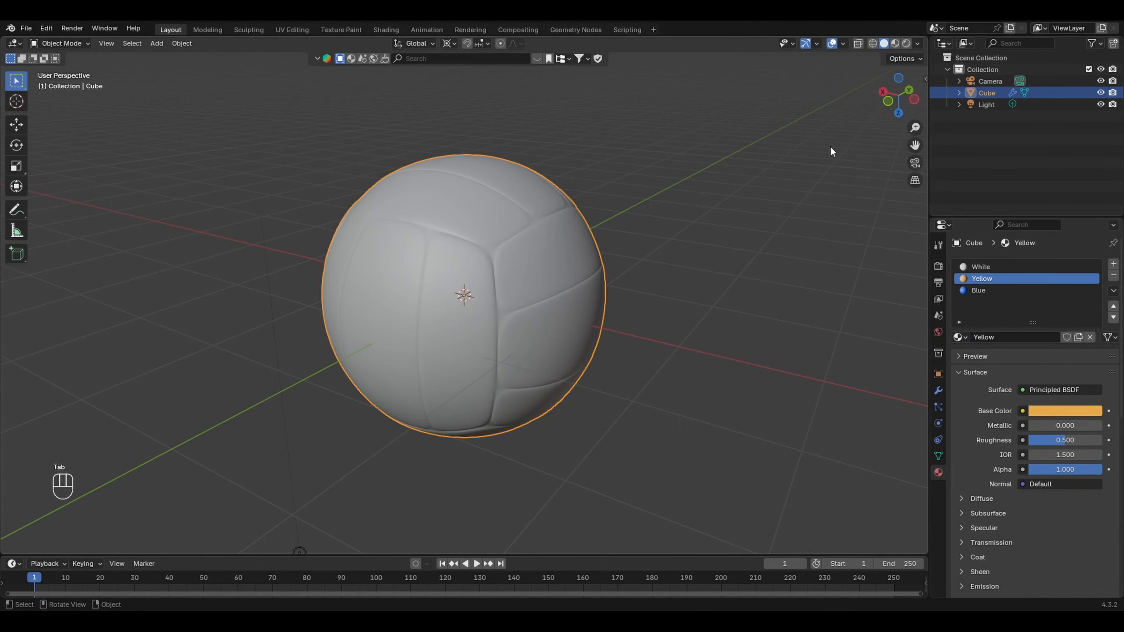
pyautogui.click(906, 44)
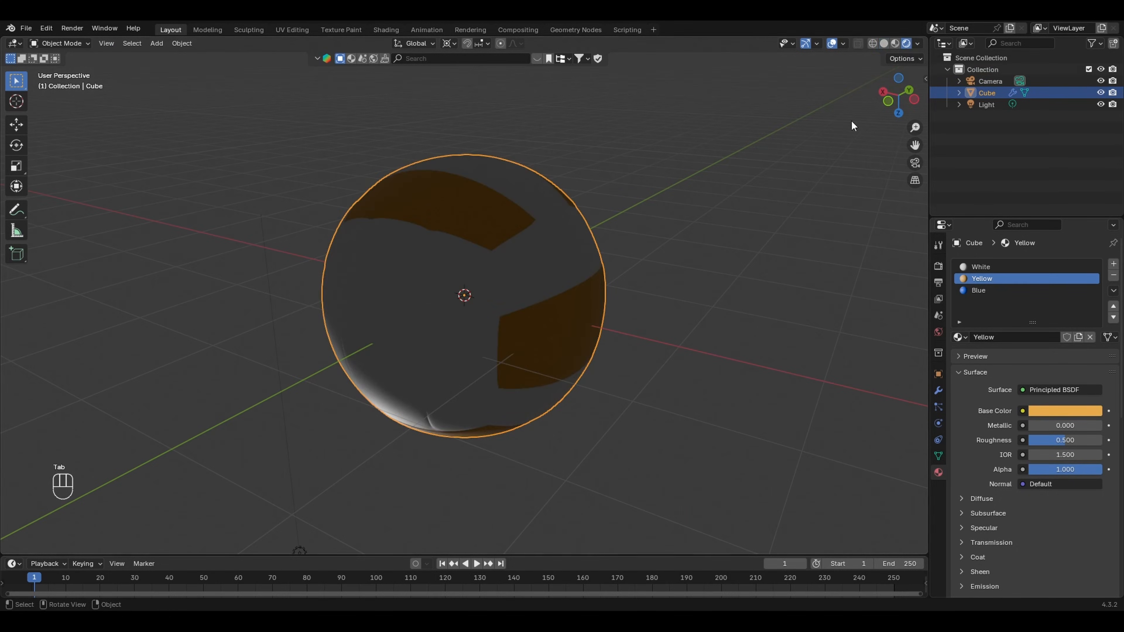
pyautogui.click(741, 355)
pyautogui.moveTo(742, 355); pyautogui.dragTo(633, 103, button='middle')
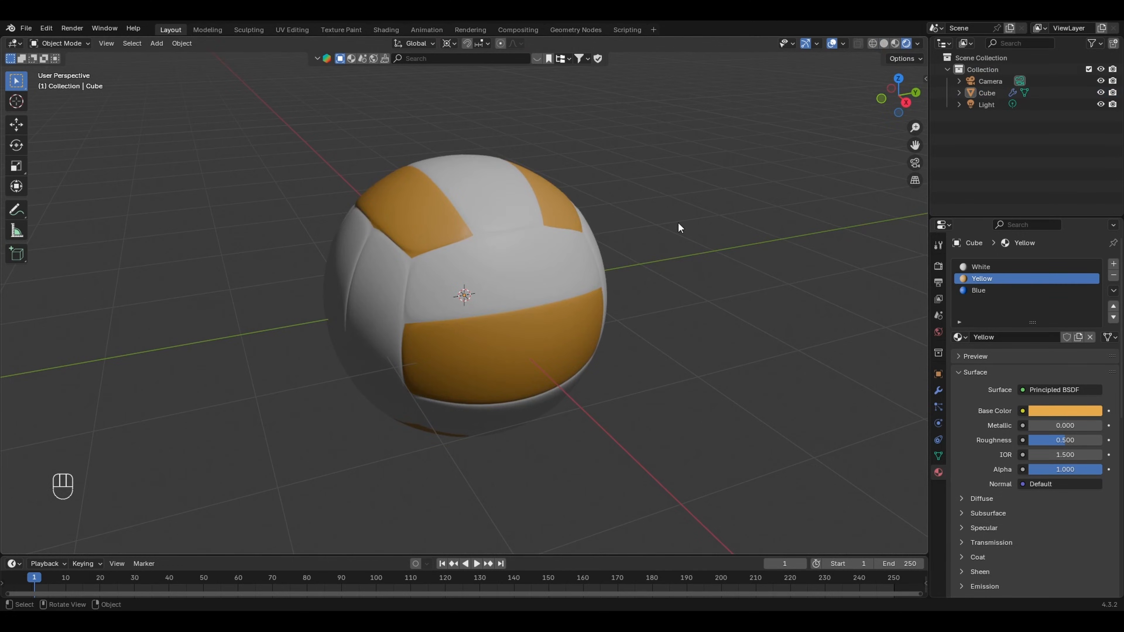
pyautogui.moveTo(720, 288); pyautogui.dragTo(637, 284, button='middle')
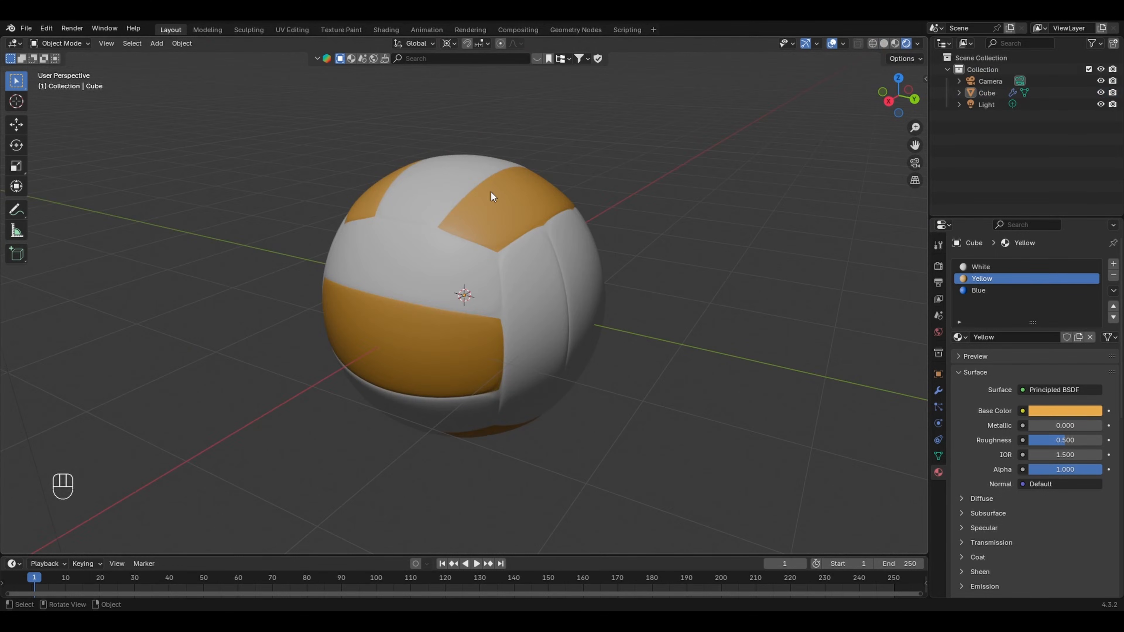
pyautogui.moveTo(784, 310); pyautogui.dragTo(829, 309, button='middle')
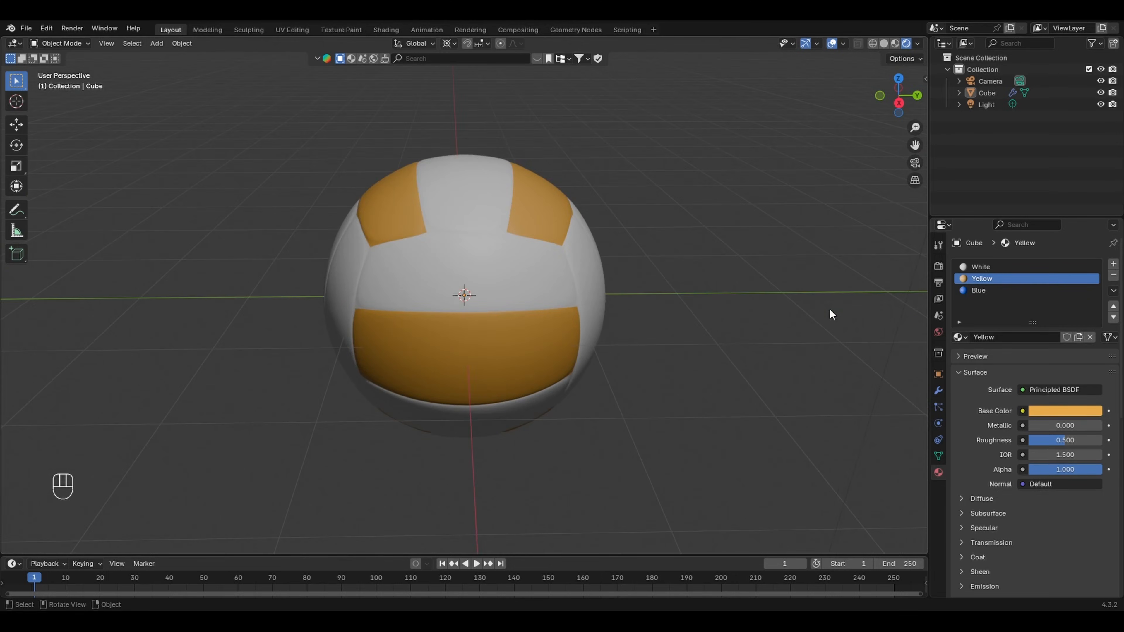
# Step: In Edit Mode, select the horizontal strips above and below the yellow strip on the ball's positive X side panel
pyautogui.press('Tab')
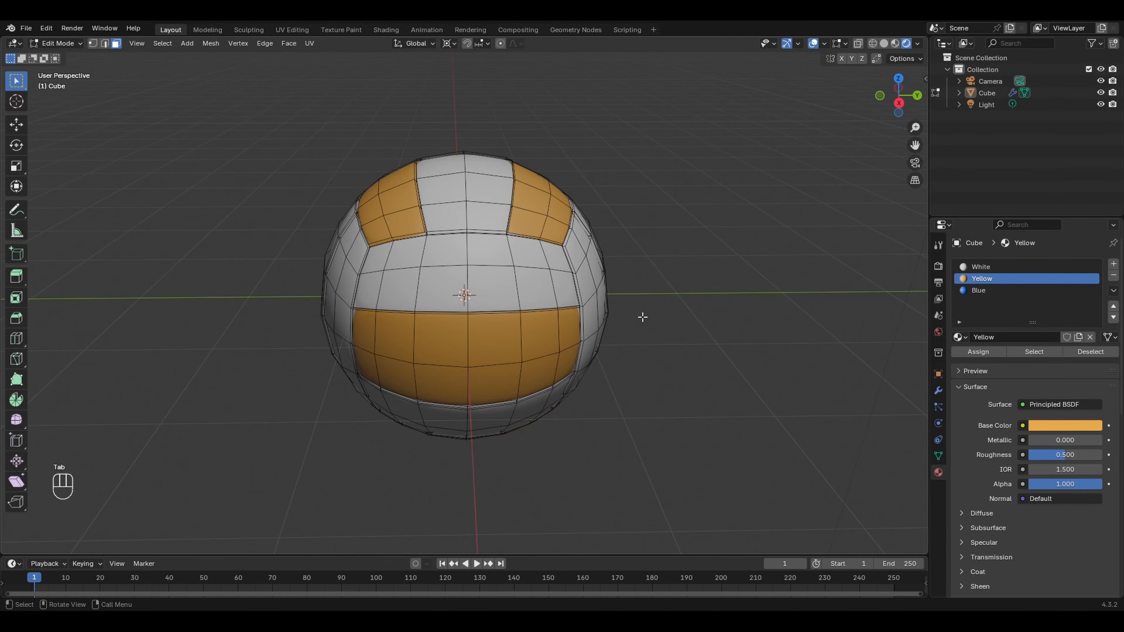
pyautogui.moveTo(373, 257); pyautogui.dragTo(577, 309)
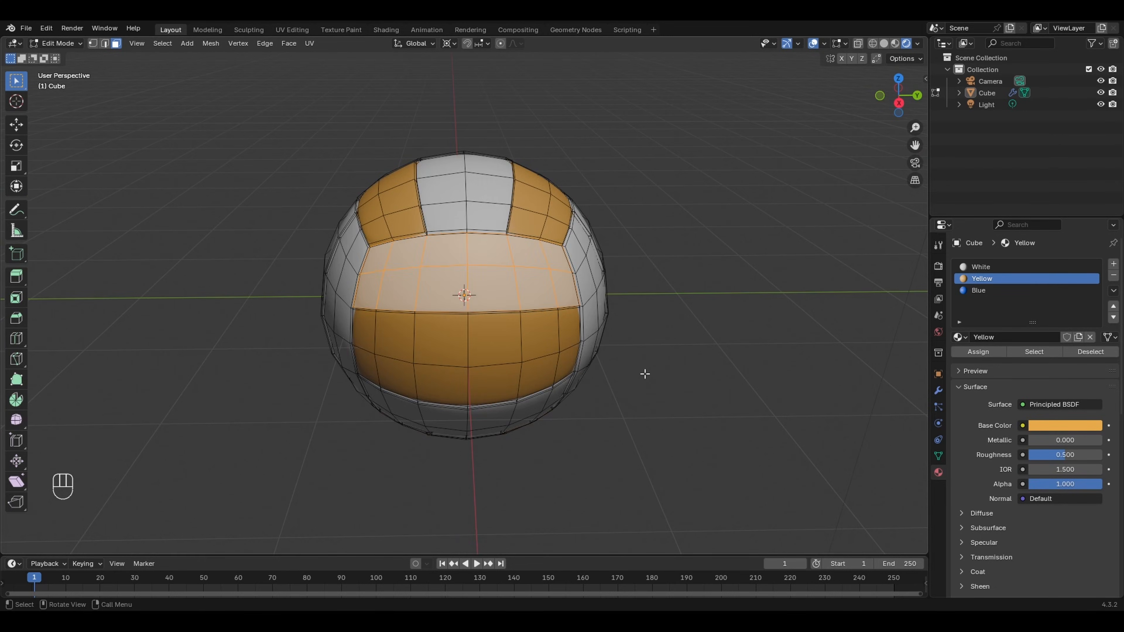
pyautogui.moveTo(645, 373); pyautogui.dragTo(544, 380, button='middle')
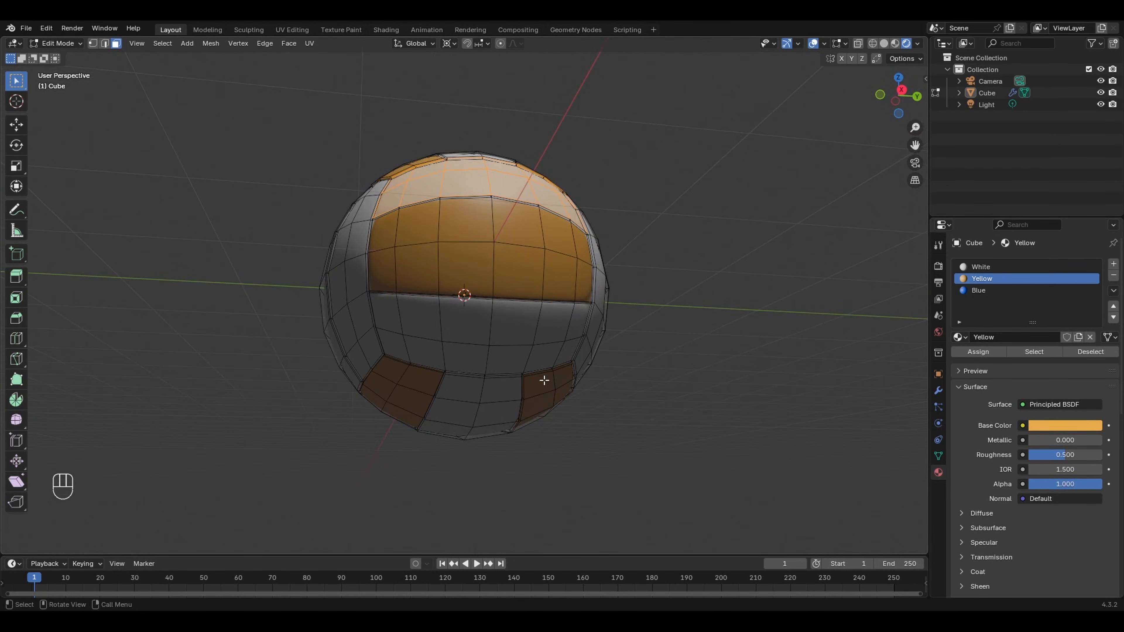
pyautogui.keyDown('shift'); pyautogui.moveTo(392, 315); pyautogui.dragTo(572, 350); pyautogui.keyUp('shift')
# Step: Add the upper and lower horizontal strips of the opposite, negative X side panel to the face selection
pyautogui.moveTo(728, 288); pyautogui.dragTo(363, 251, button='middle')
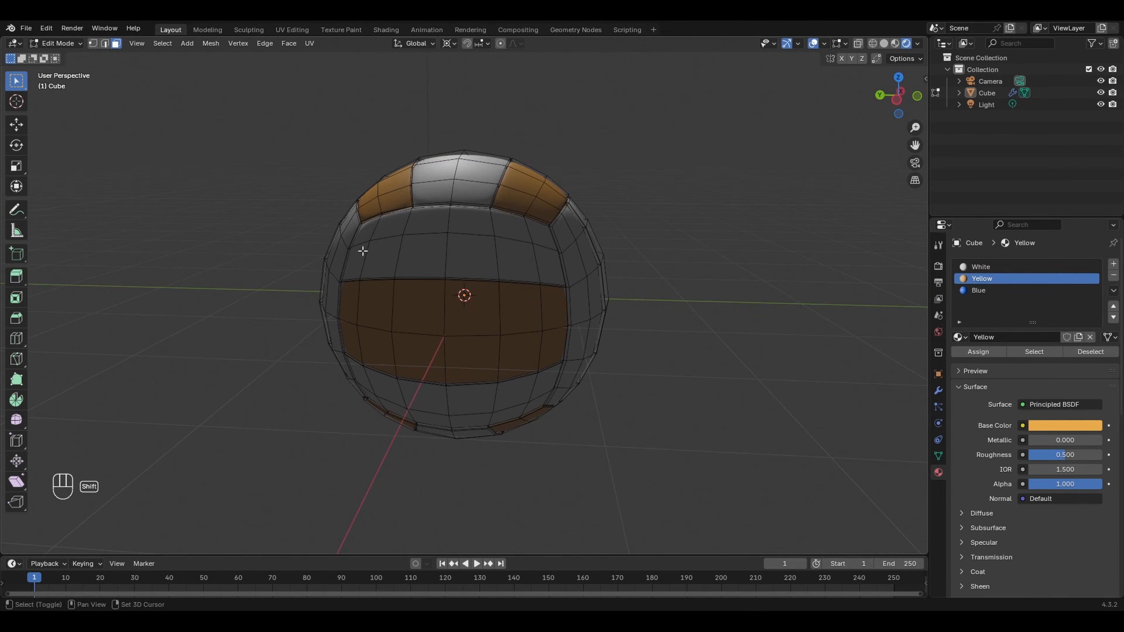
pyautogui.keyDown('shift'); pyautogui.moveTo(364, 235); pyautogui.dragTo(543, 269); pyautogui.keyUp('shift')
pyautogui.keyDown('shift'); pyautogui.click(435, 220); pyautogui.keyUp('shift')
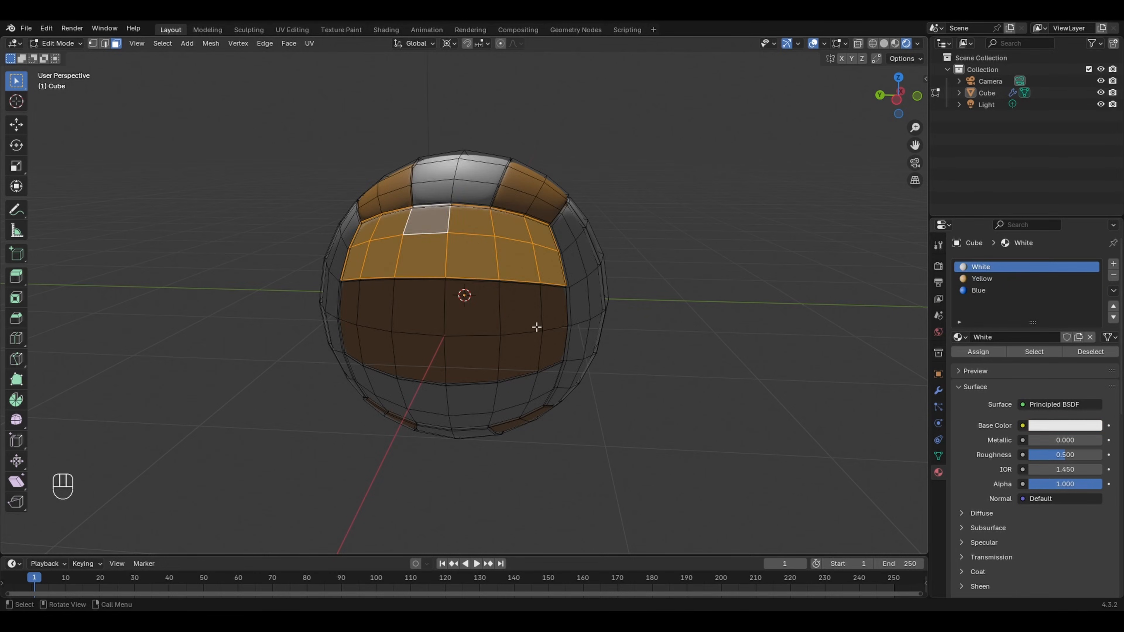
pyautogui.moveTo(534, 322); pyautogui.dragTo(543, 271, button='middle')
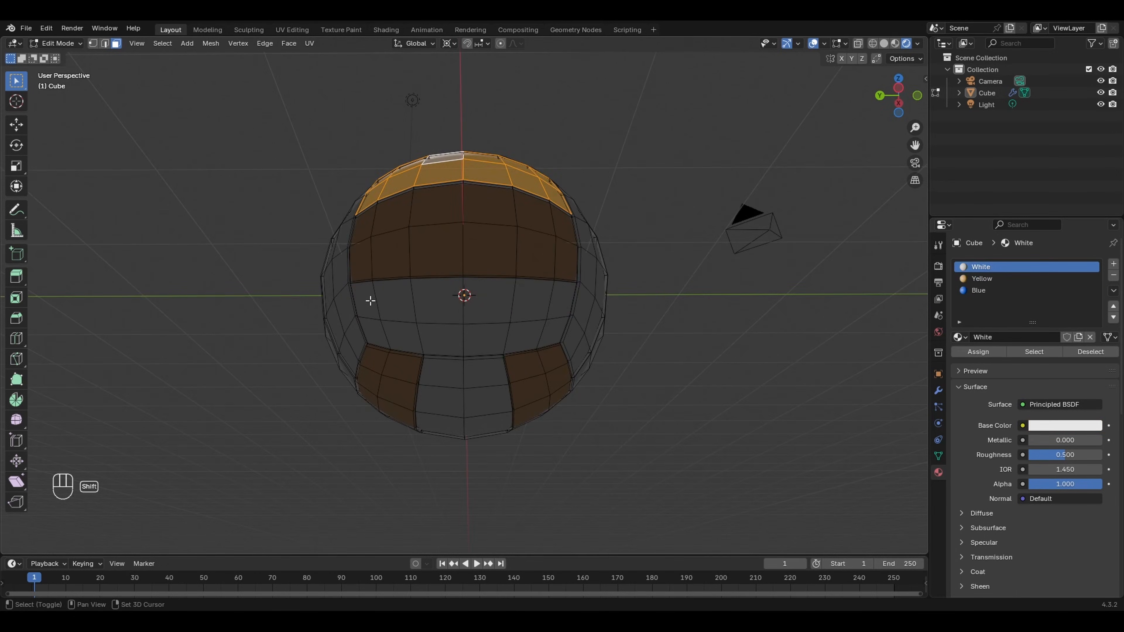
pyautogui.keyDown('shift'); pyautogui.moveTo(369, 301); pyautogui.dragTo(565, 341); pyautogui.keyUp('shift')
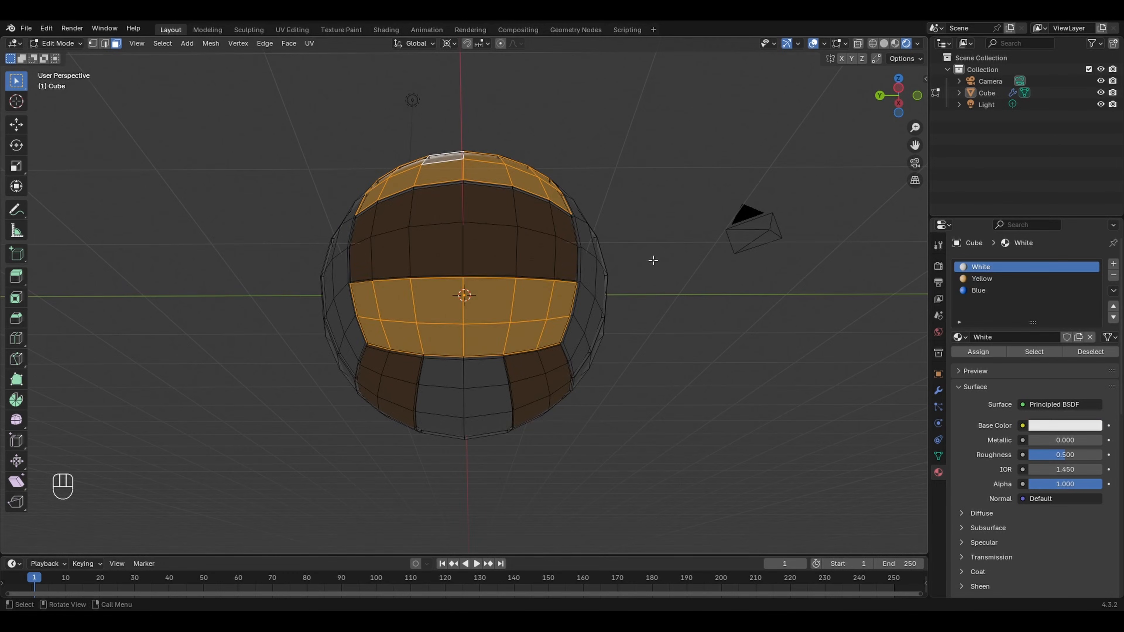
# Step: Add the middle vertical strips of both Y side panels to the face selection
pyautogui.moveTo(653, 260); pyautogui.dragTo(788, 307, button='middle')
pyautogui.keyDown('shift'); pyautogui.moveTo(453, 217); pyautogui.dragTo(492, 418); pyautogui.keyUp('shift')
pyautogui.moveTo(673, 294); pyautogui.dragTo(415, 292, button='middle')
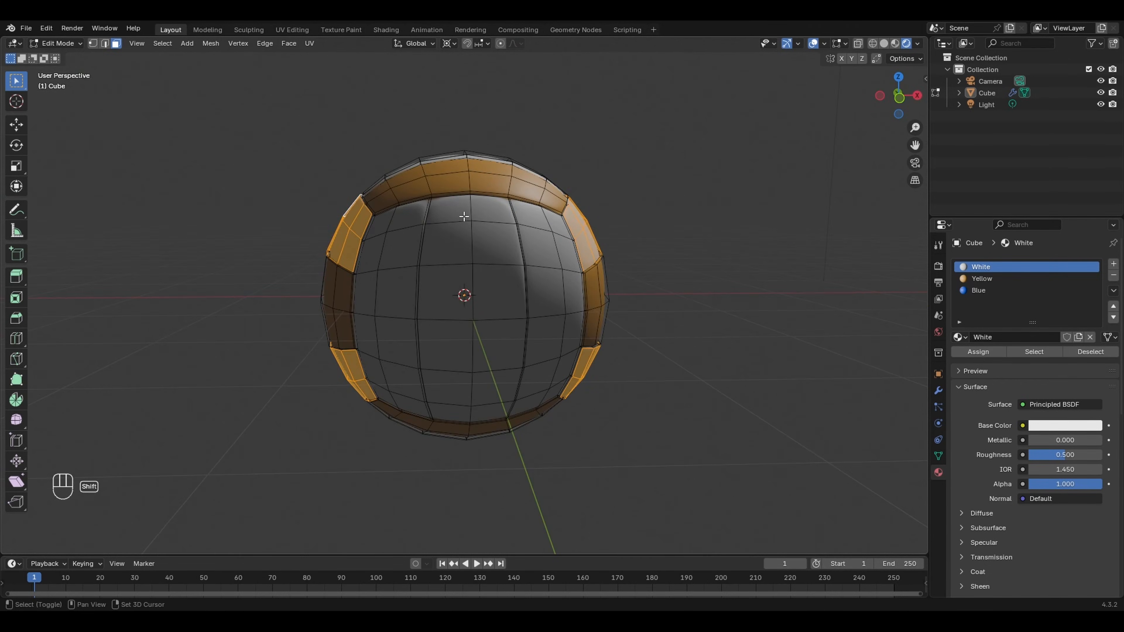
pyautogui.keyDown('shift'); pyautogui.moveTo(464, 216); pyautogui.dragTo(488, 420); pyautogui.keyUp('shift')
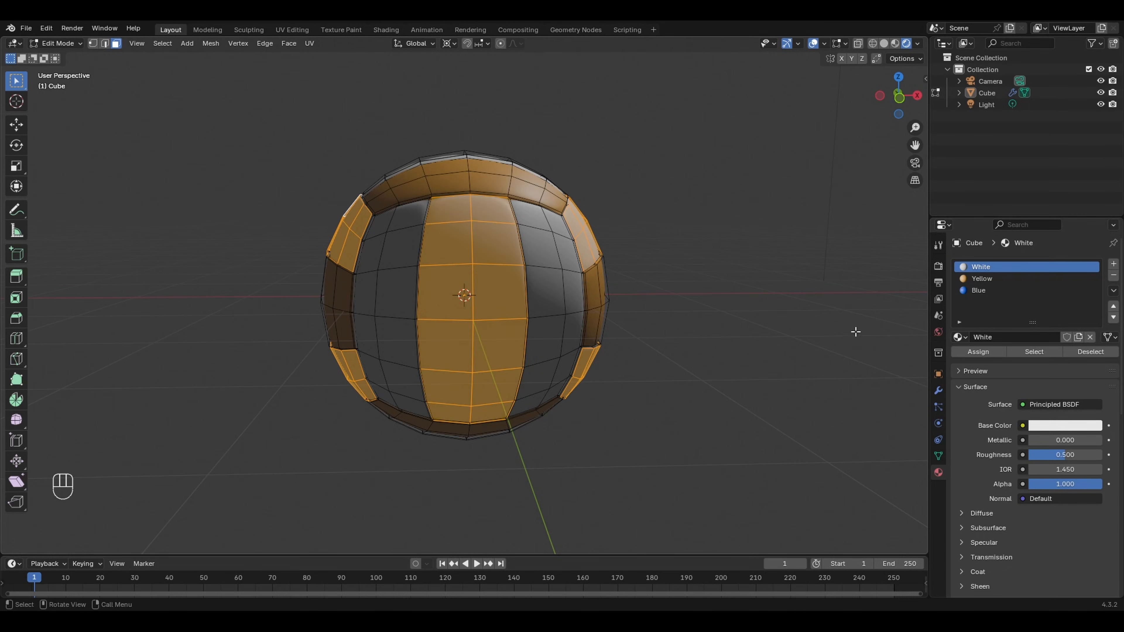
# Step: Assign the Blue material to the selected strips and clear the selection
pyautogui.click(980, 292)
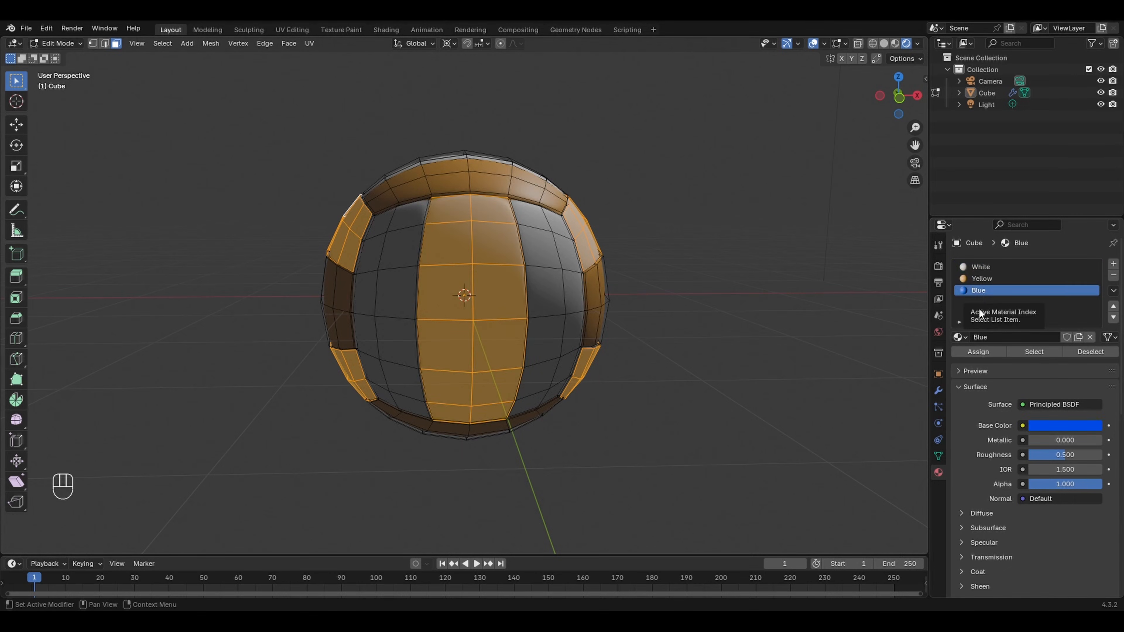
pyautogui.click(980, 353)
pyautogui.click(697, 318)
pyautogui.scroll(-1, 694, 297)
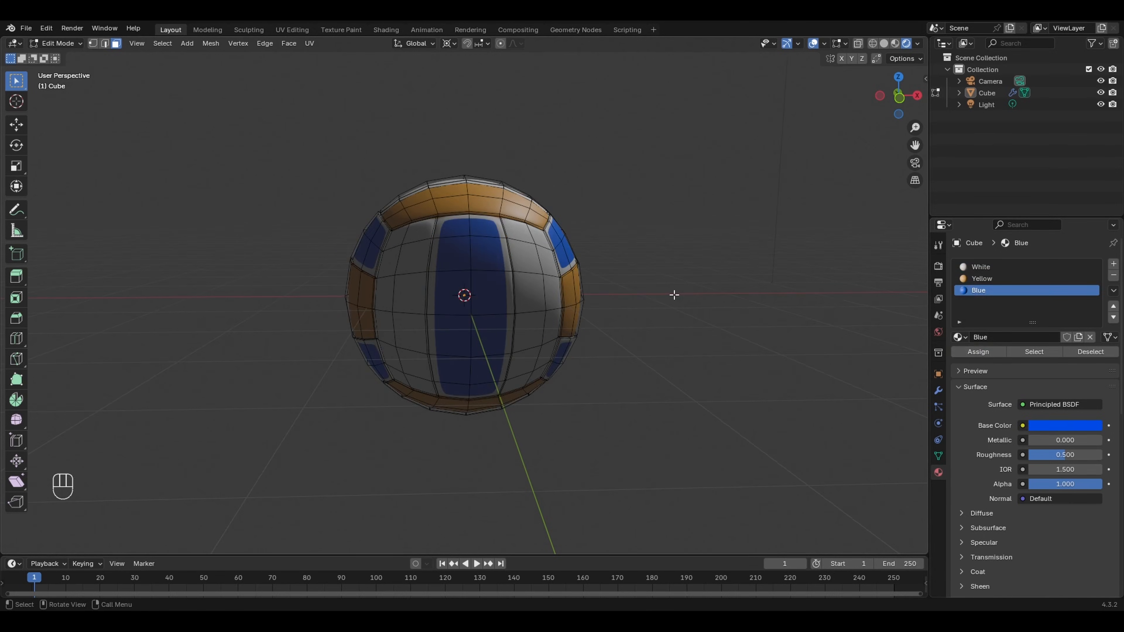
pyautogui.scroll(1, 674, 295)
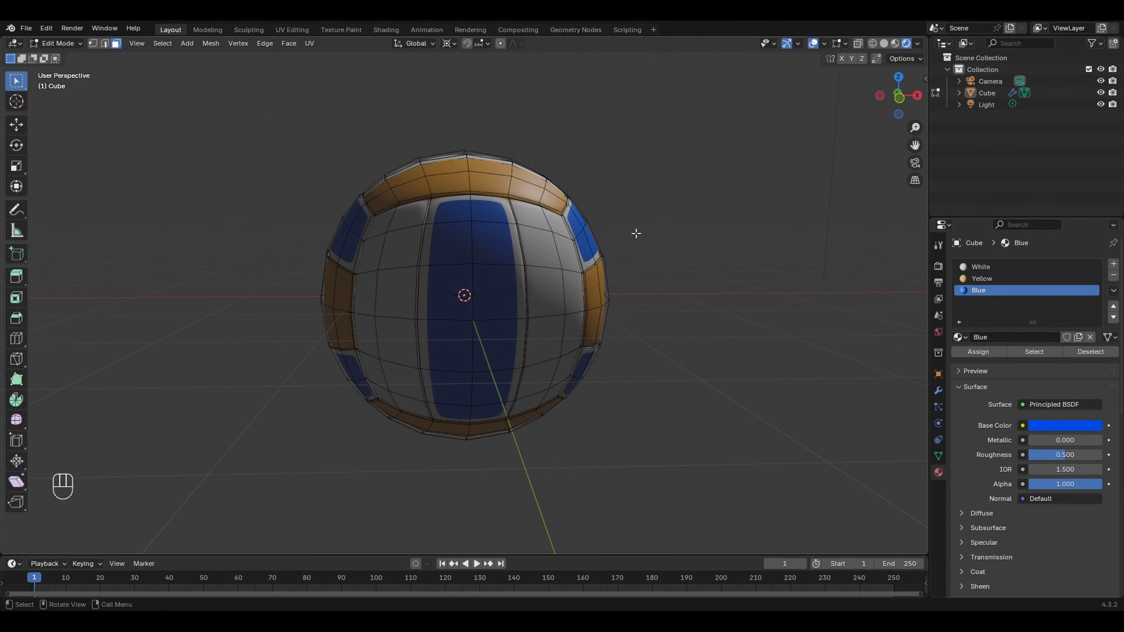
# Step: Undo the Blue assignment, then reassign Blue after growing the restored strip selection by one step
pyautogui.hotkey('ctrl', 'z')
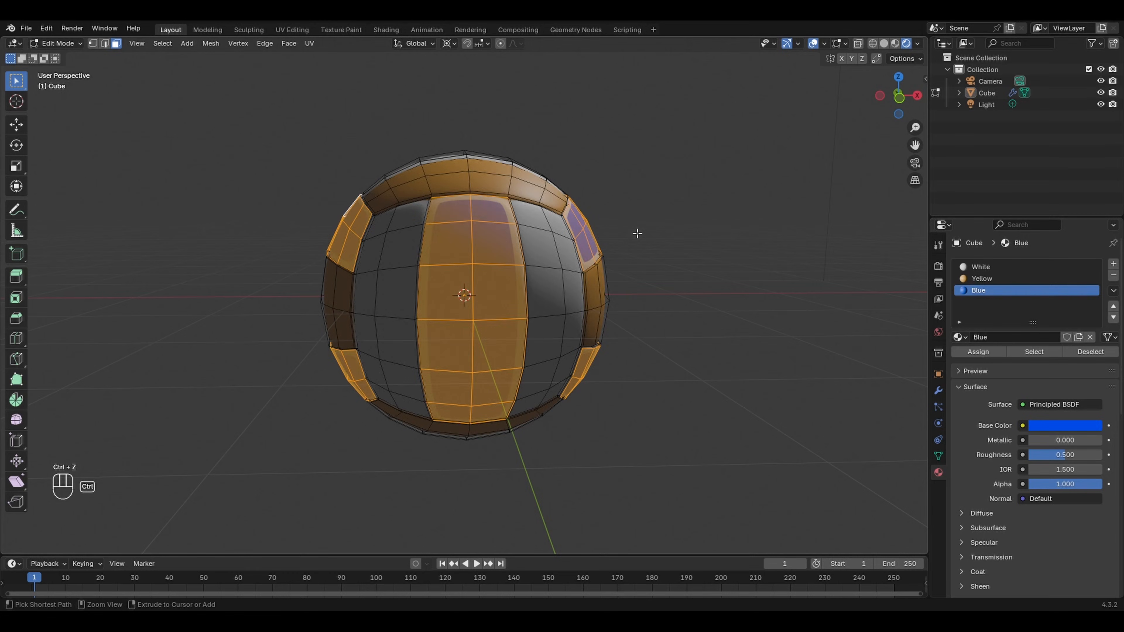
pyautogui.hotkey('ctrl', 'z')
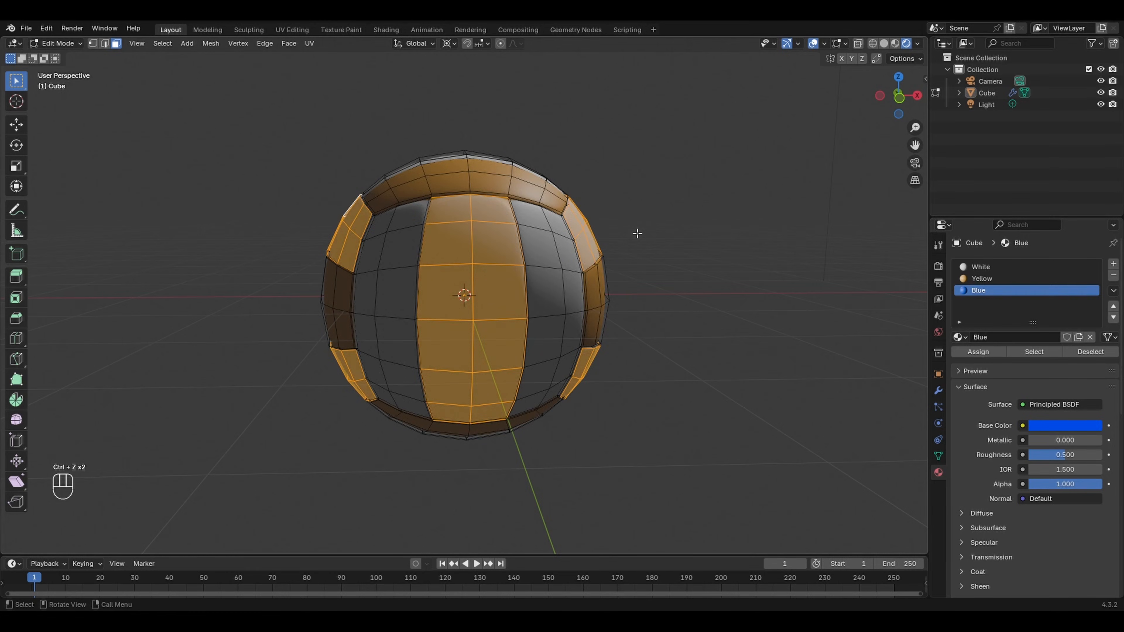
pyautogui.press('ctrl+KP_Add')
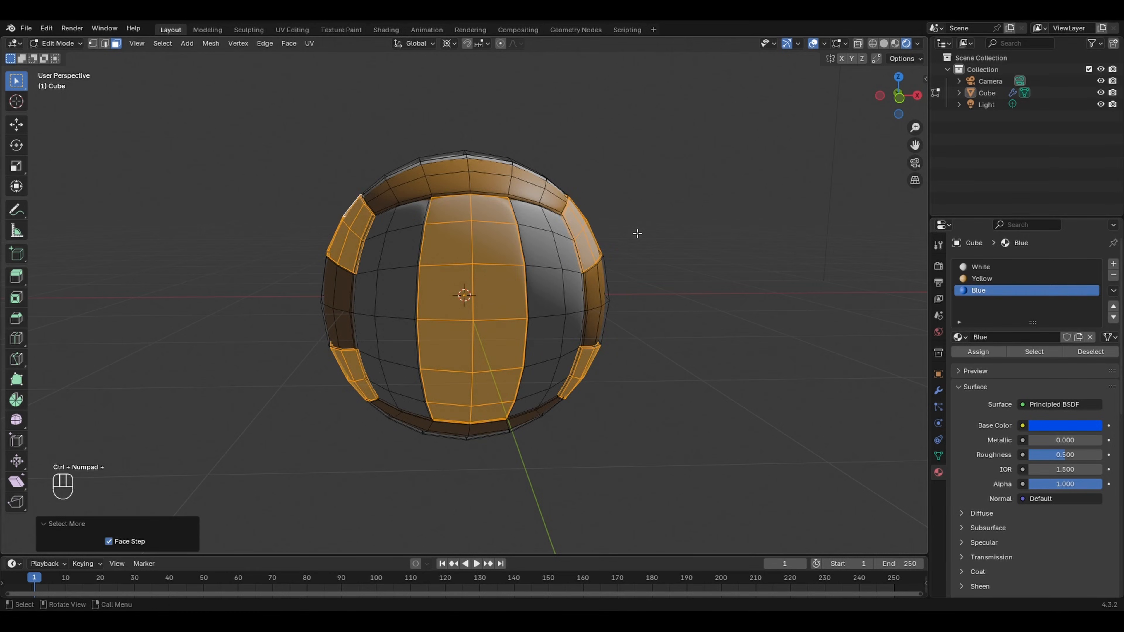
pyautogui.click(983, 350)
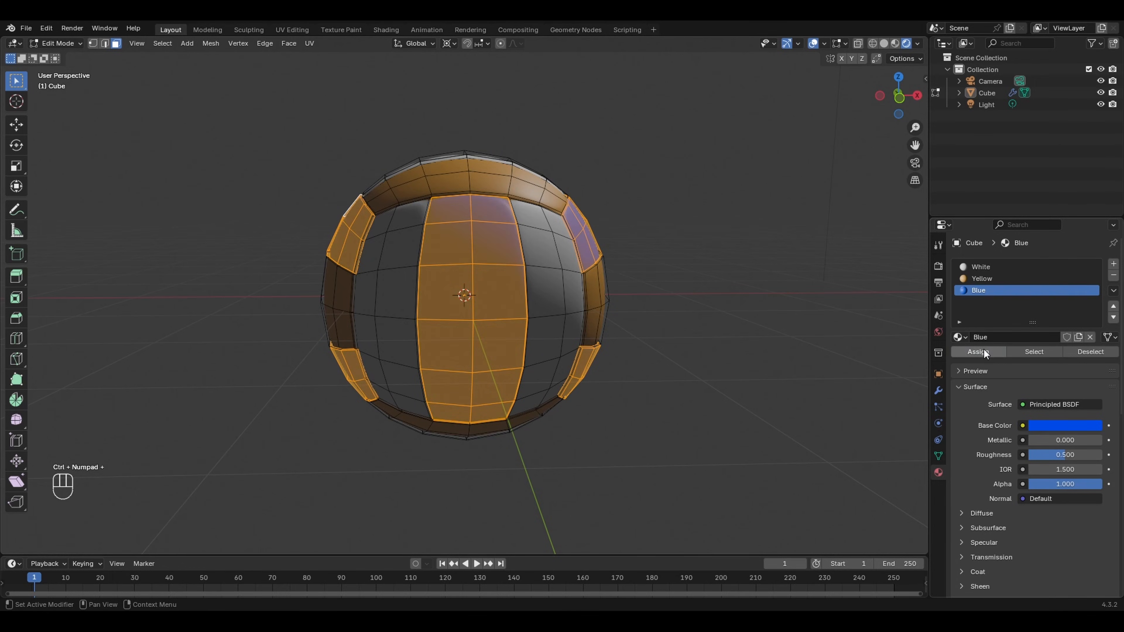
pyautogui.click(752, 317)
# Step: Return to Object Mode and delete the default light from the scene
pyautogui.moveTo(632, 266); pyautogui.dragTo(771, 262, button='middle')
pyautogui.moveTo(699, 300); pyautogui.dragTo(567, 337, button='middle')
pyautogui.scroll(-6, 550, 290)
pyautogui.press('Tab')
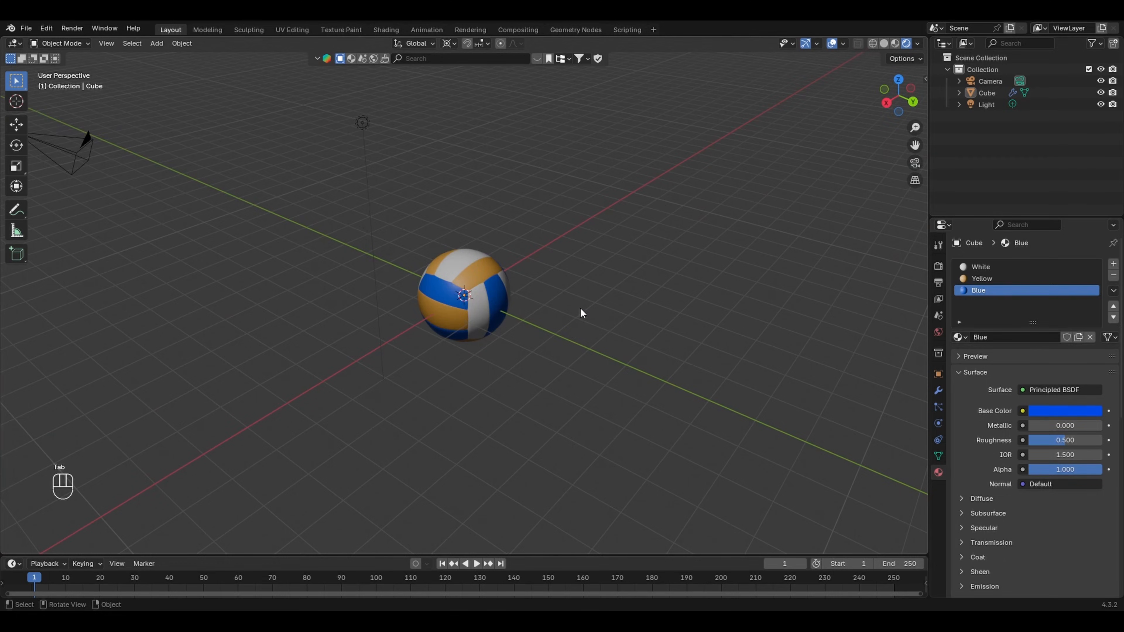
pyautogui.moveTo(326, 100); pyautogui.dragTo(392, 165)
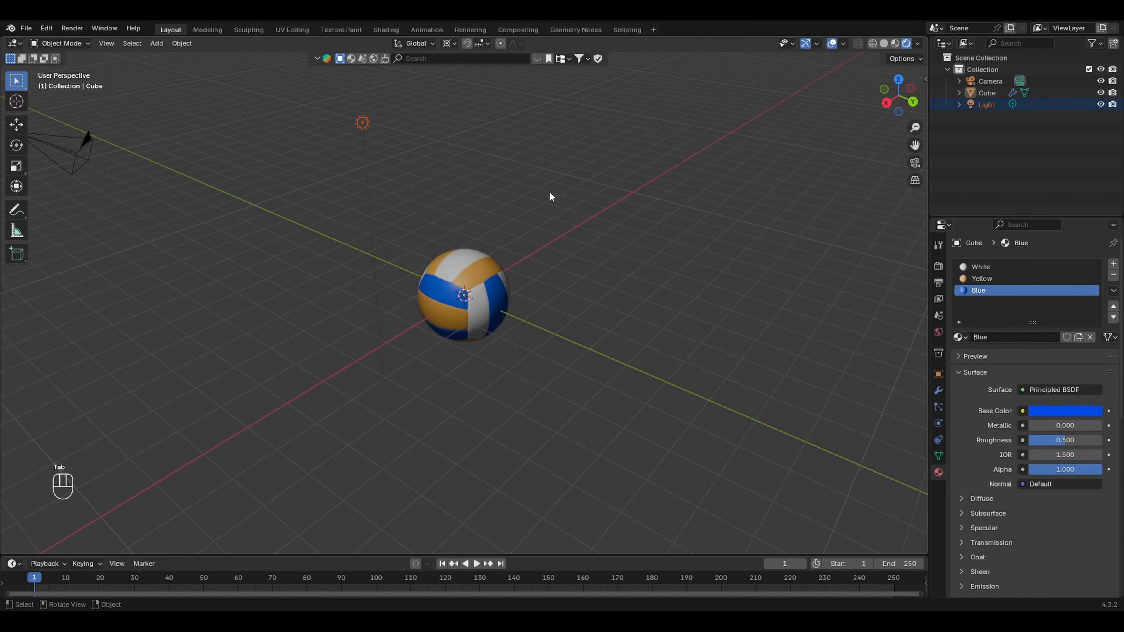
pyautogui.press('Delete')
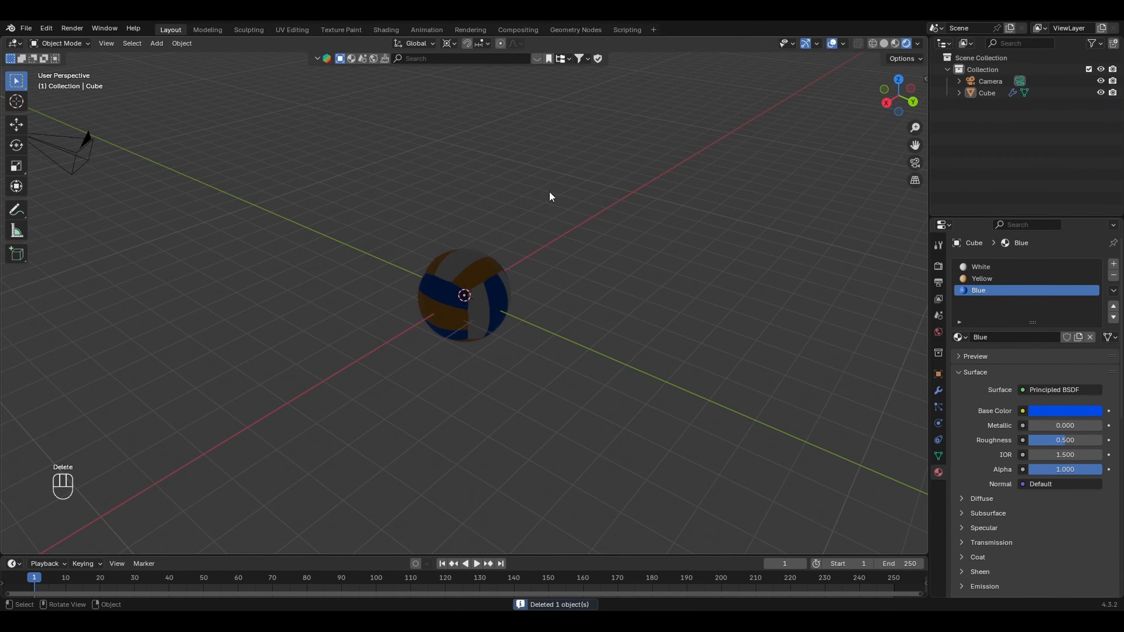
# Step: Select the ball and move it up about 1.36 m along the global Z axis
pyautogui.click(491, 279)
pyautogui.scroll(2, 556, 322)
pyautogui.moveTo(557, 321); pyautogui.dragTo(582, 305, button='middle')
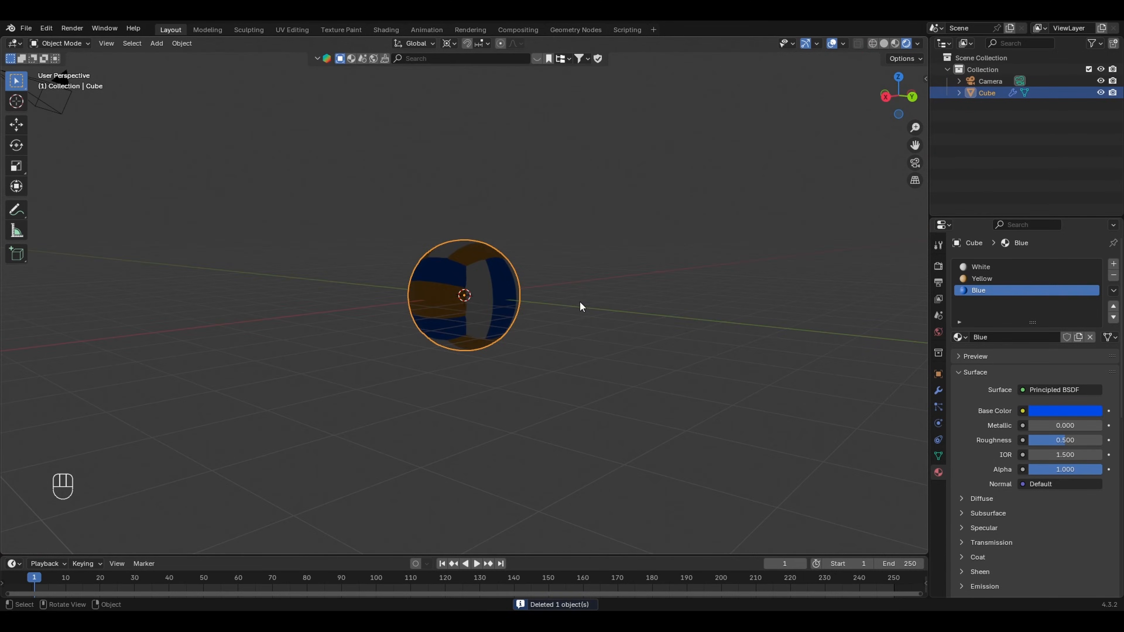
pyautogui.press('g')
pyautogui.press('z')
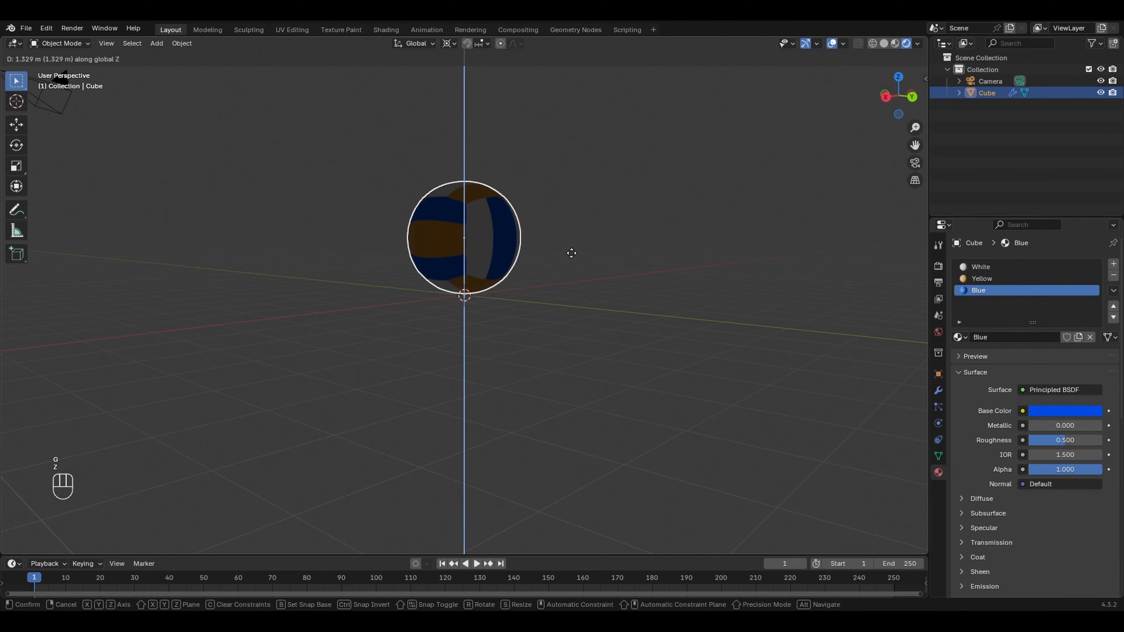
pyautogui.click(572, 253)
# Step: Add a mesh plane at the origin beneath the ball and scale it up about 6.8 times
pyautogui.hotkey('shift', 'a')
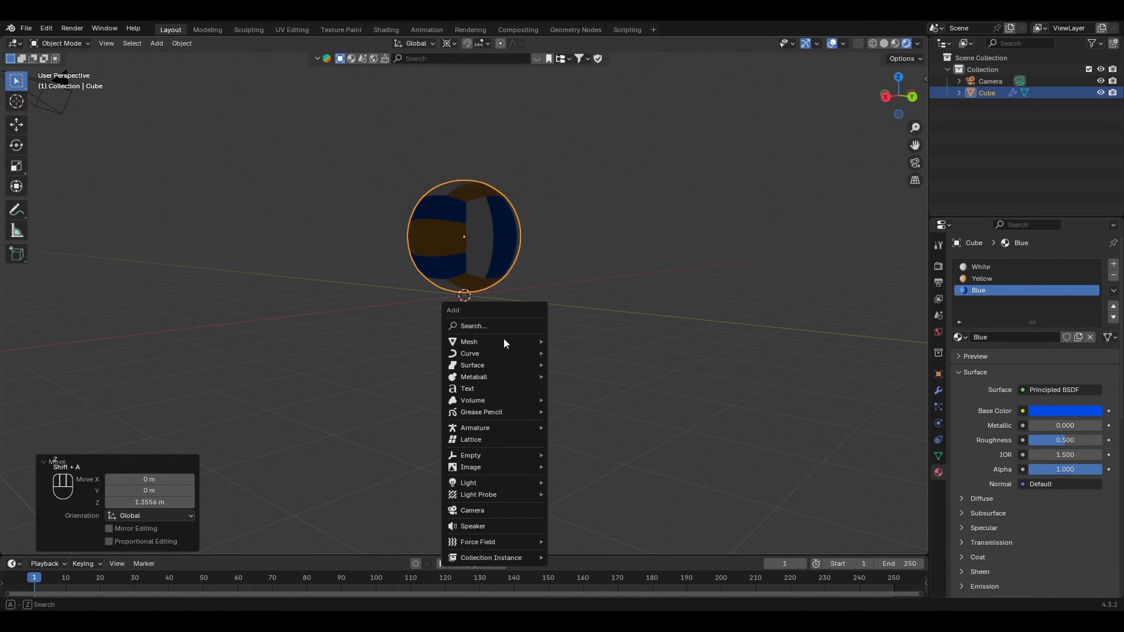
pyautogui.moveTo(504, 340)
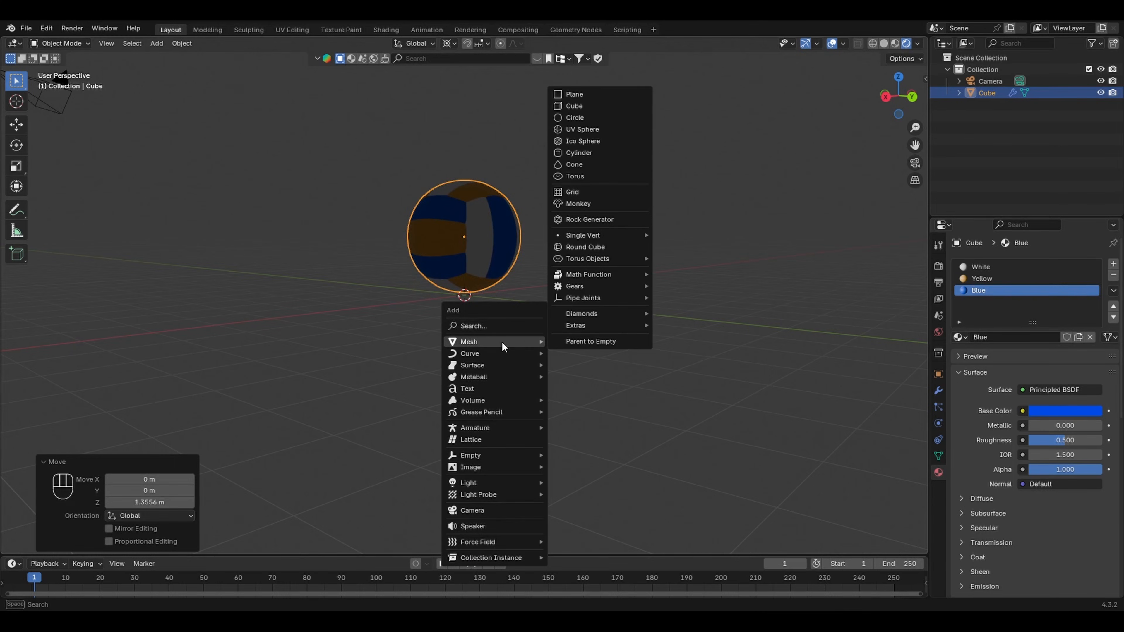
pyautogui.click(576, 96)
pyautogui.press('s')
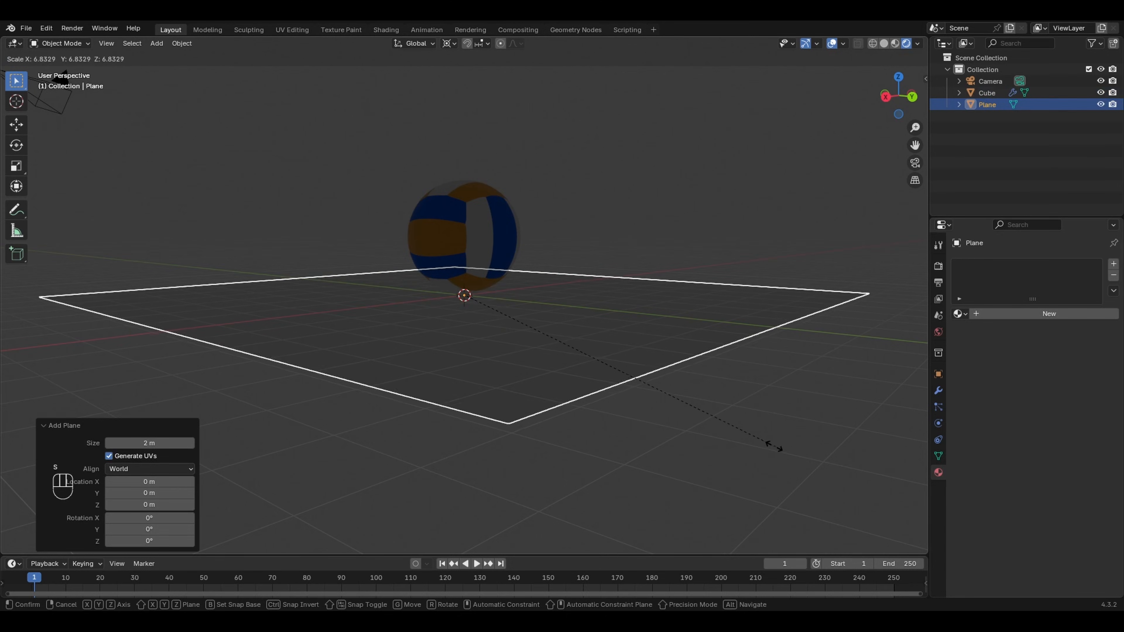
pyautogui.click(779, 447)
pyautogui.scroll(-3, 706, 390)
pyautogui.moveTo(705, 386); pyautogui.dragTo(655, 393, button='middle')
pyautogui.press('Tab')
pyautogui.click(725, 366)
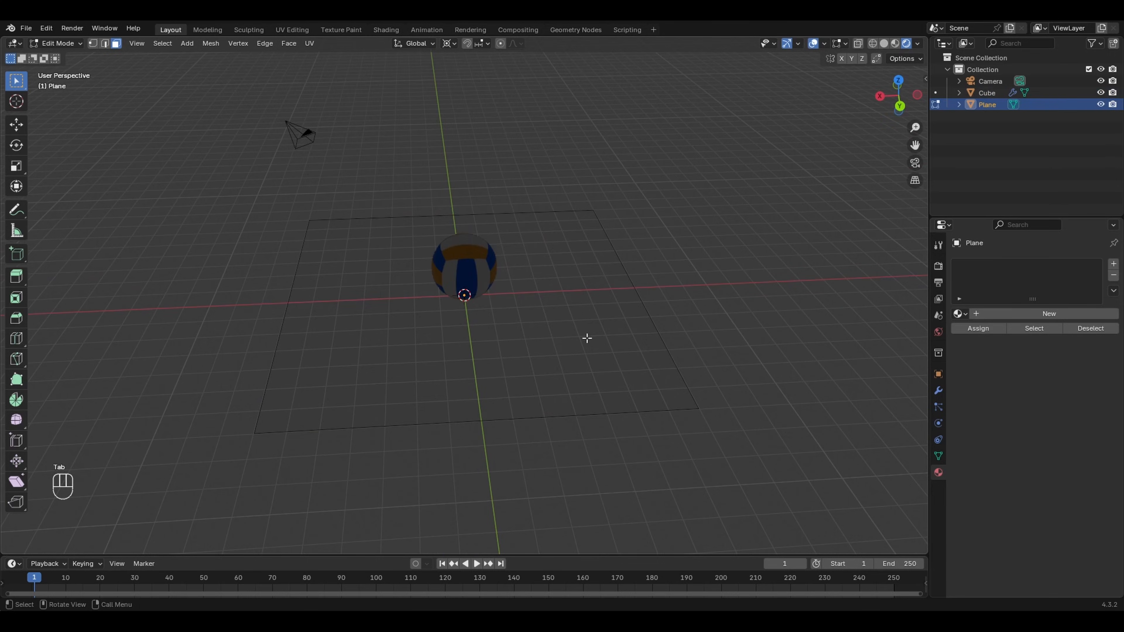
pyautogui.press('Tab')
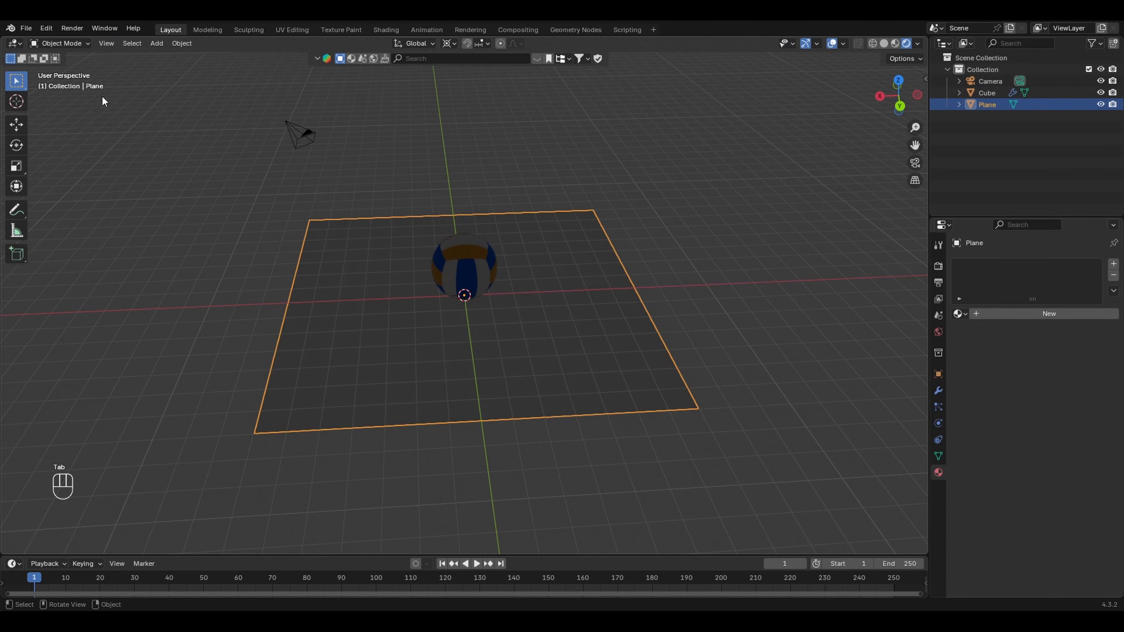
# Step: Switch the viewport to solid shading and enter Edit Mode on the ground plane
pyautogui.press('Tab')
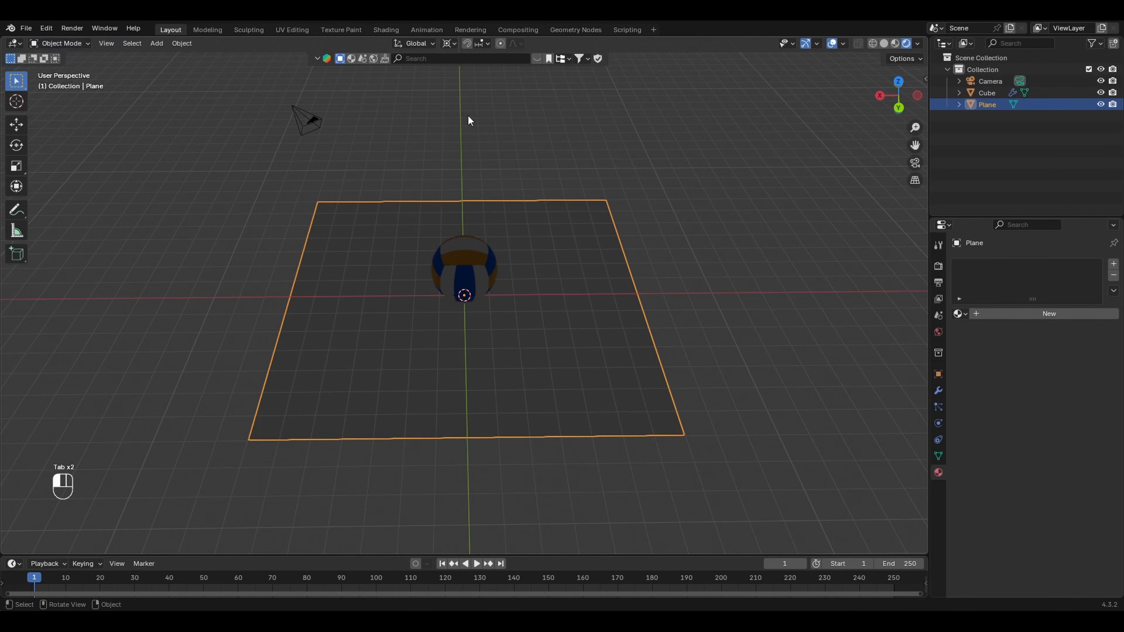
pyautogui.click(826, 115)
pyautogui.click(883, 43)
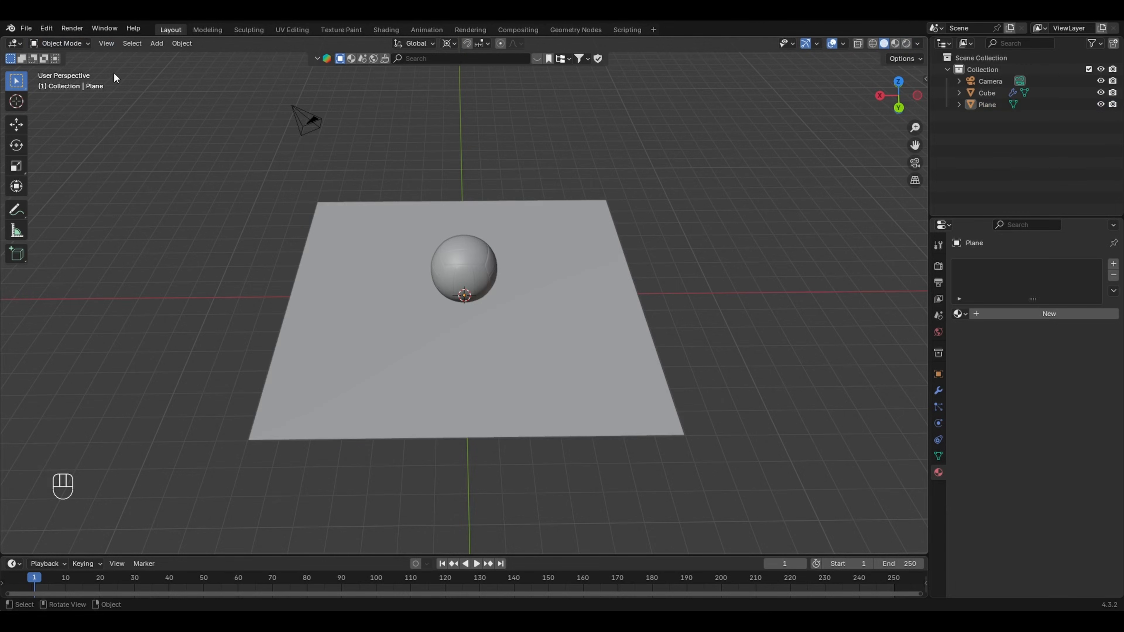
pyautogui.click(74, 46)
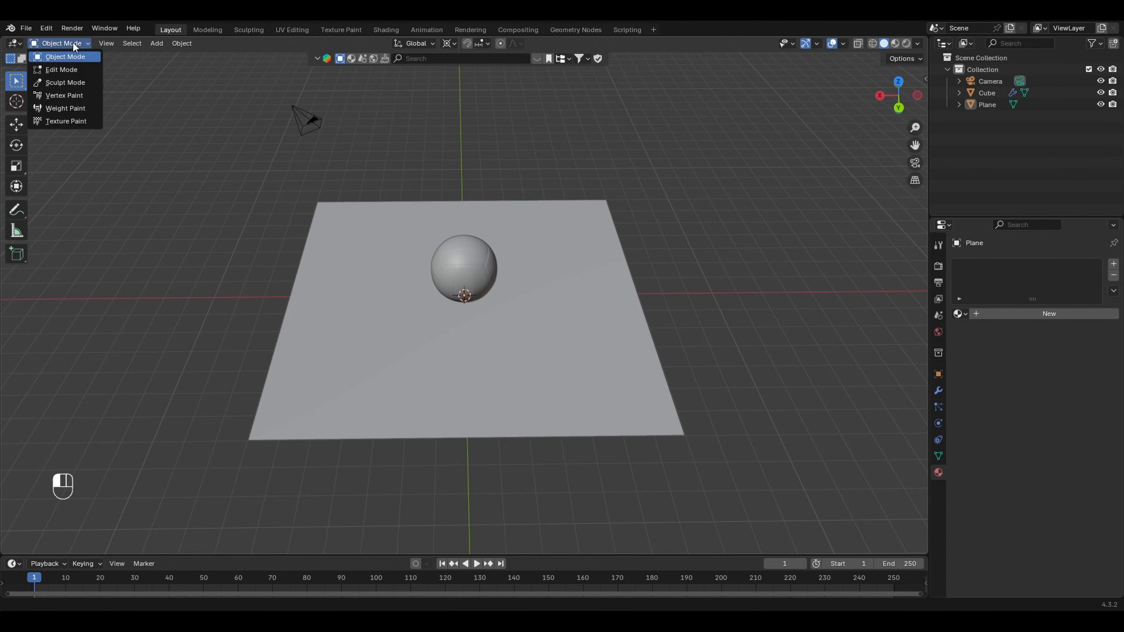
pyautogui.click(64, 71)
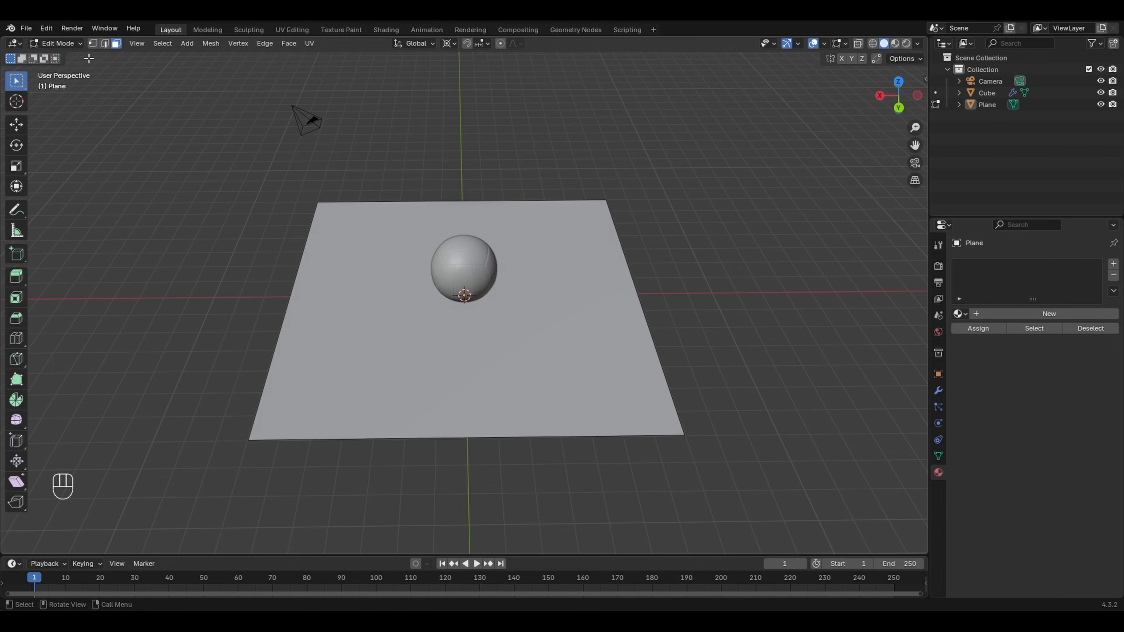
# Step: Select the two vertices along one side of the plane and extrude them up about 8.46 m along global Z as a back wall
pyautogui.click(92, 44)
pyautogui.moveTo(581, 167); pyautogui.dragTo(732, 515)
pyautogui.press('e')
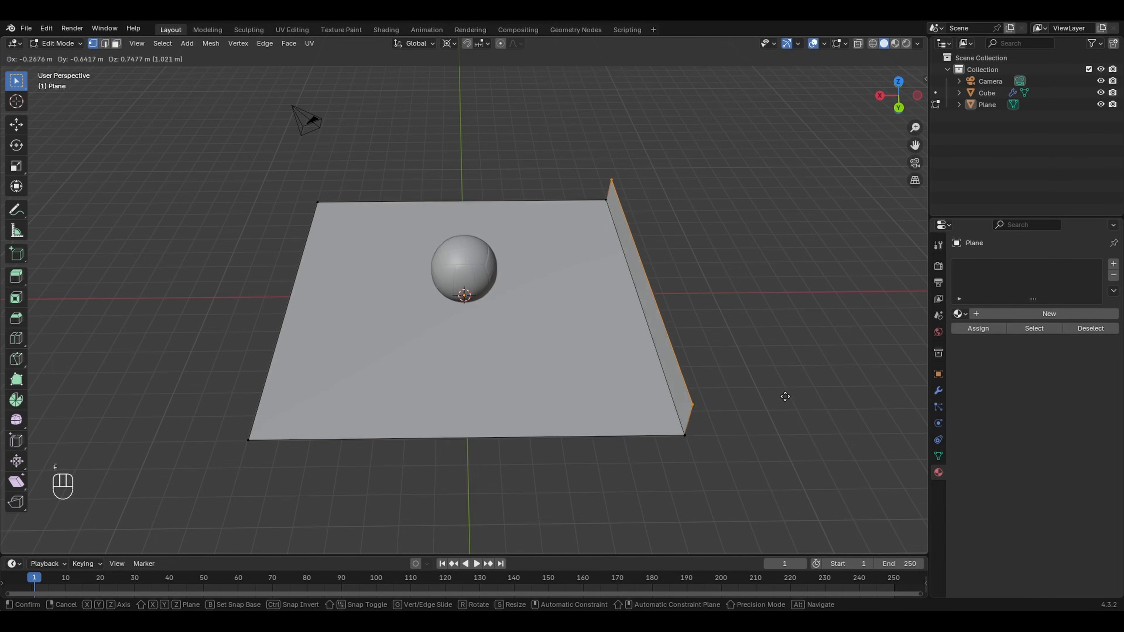
pyautogui.press('z')
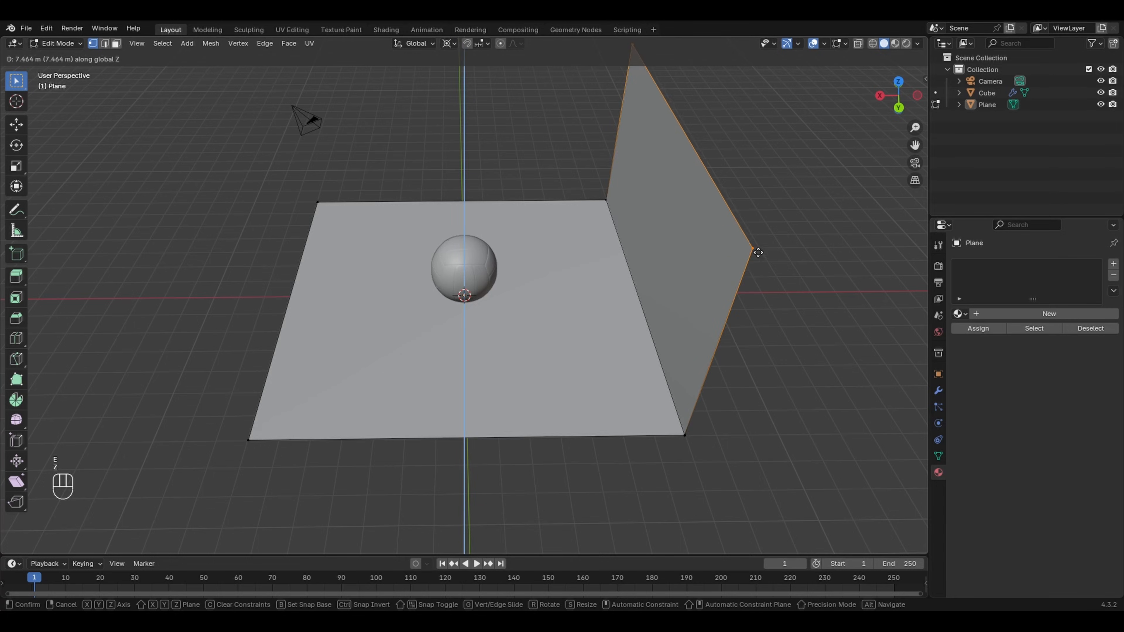
pyautogui.click(749, 227)
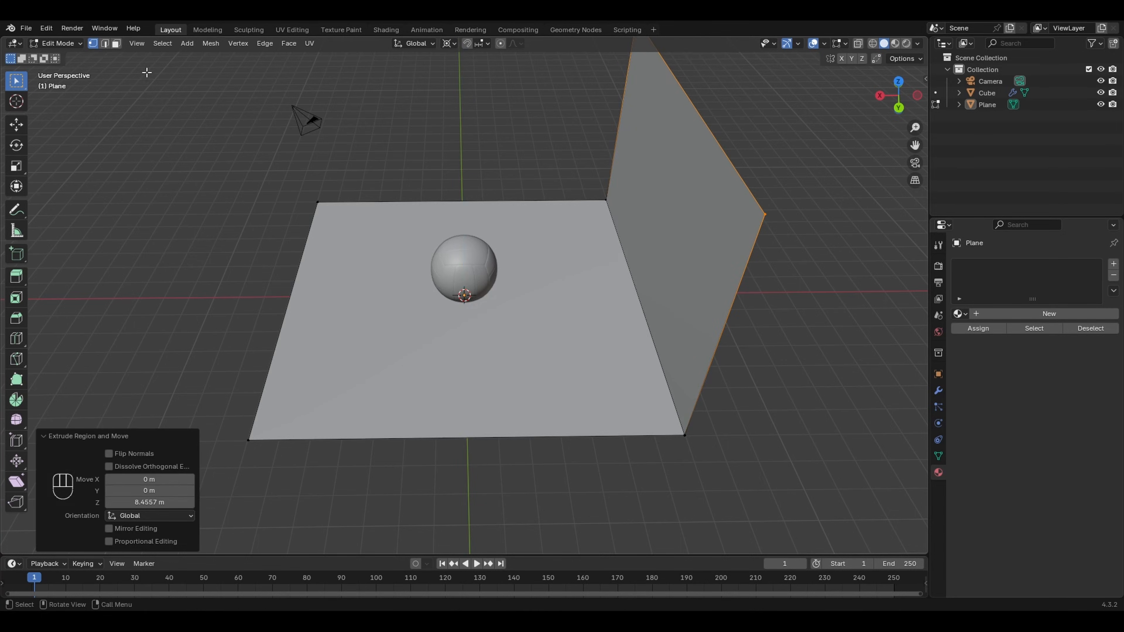
# Step: Bevel the edge between floor and wall with an offset of about 0.378 m and 18 segments, then return to Object Mode
pyautogui.click(105, 44)
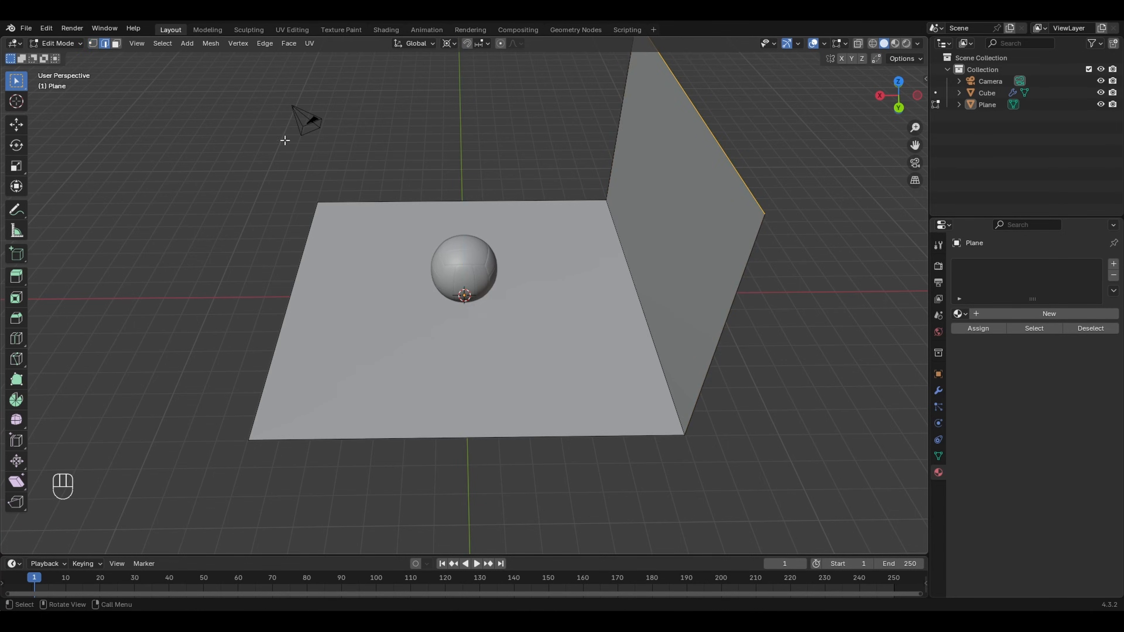
pyautogui.click(642, 310)
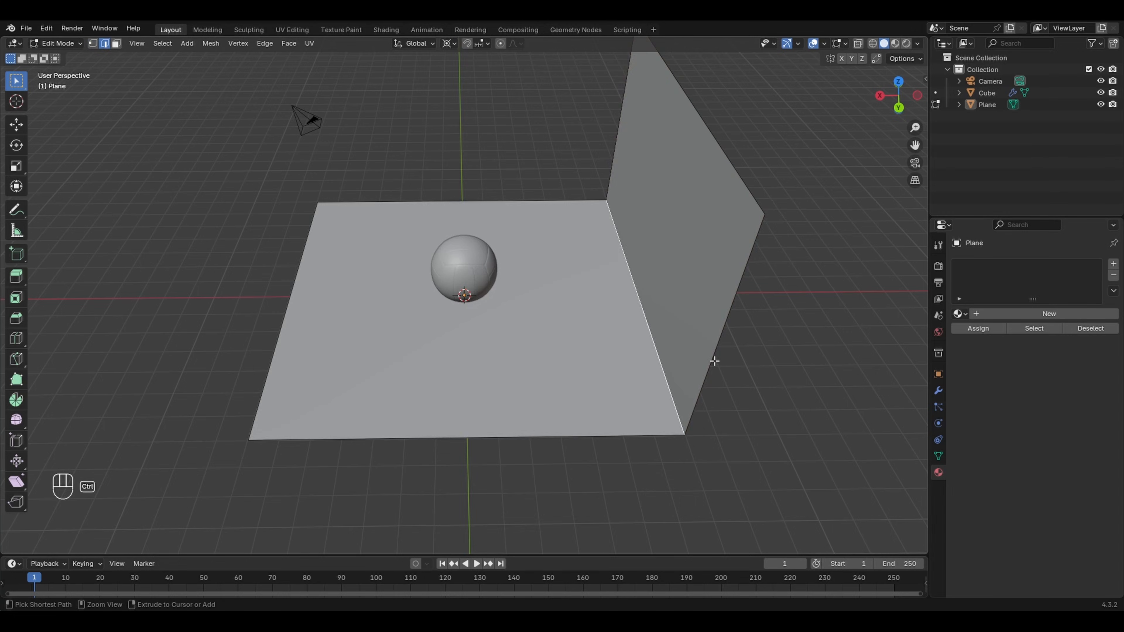
pyautogui.hotkey('ctrl', 'b')
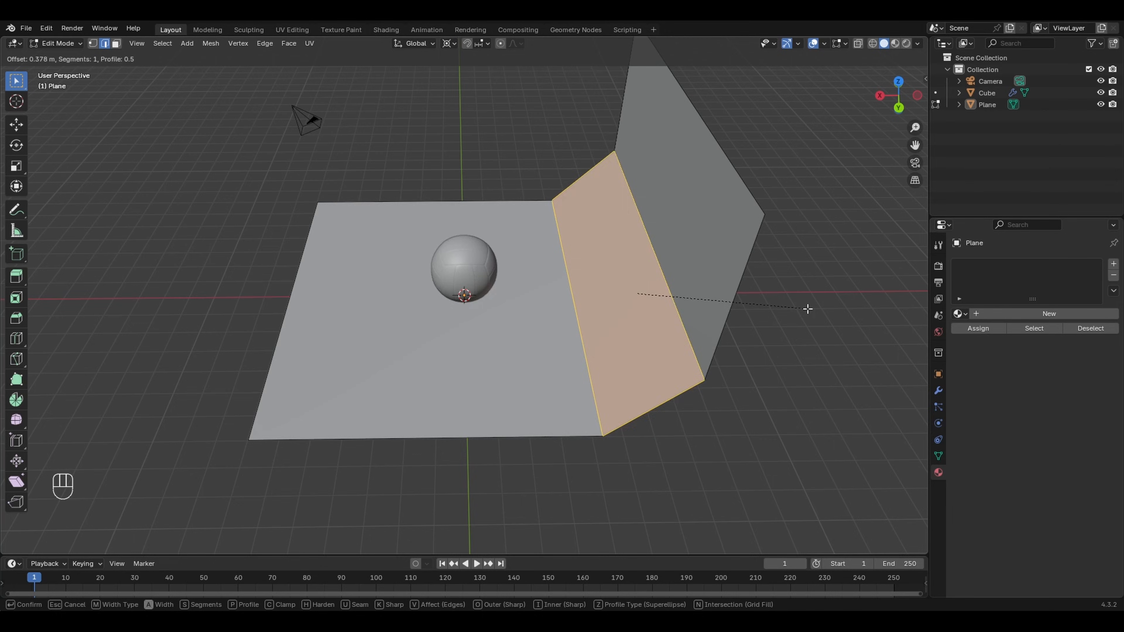
pyautogui.scroll(10, 808, 309)
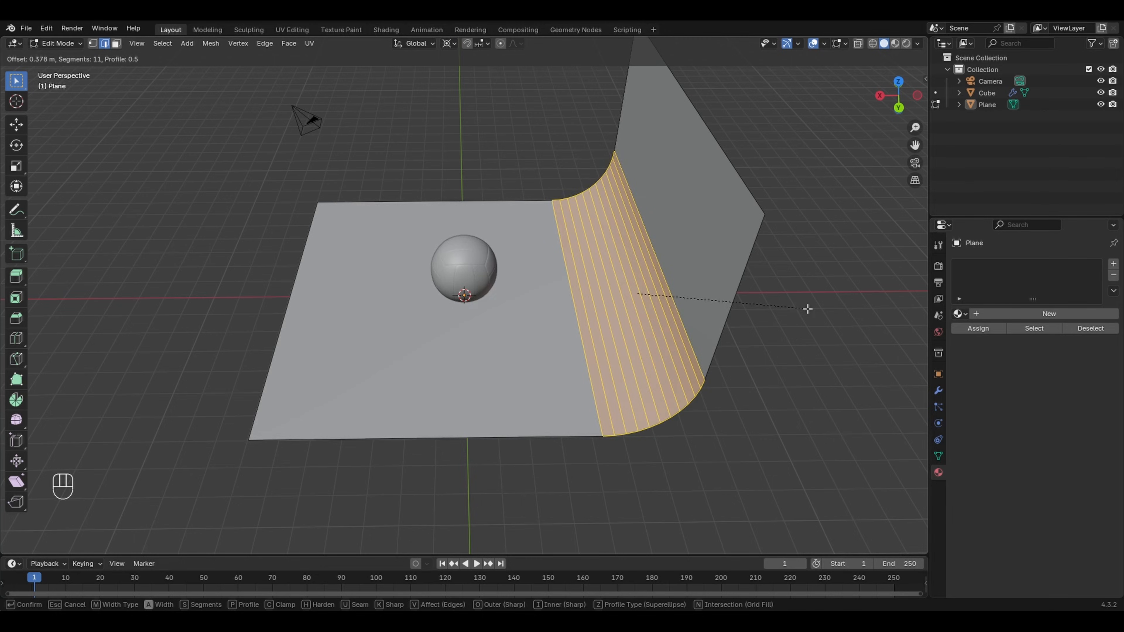
pyautogui.scroll(7, 808, 309)
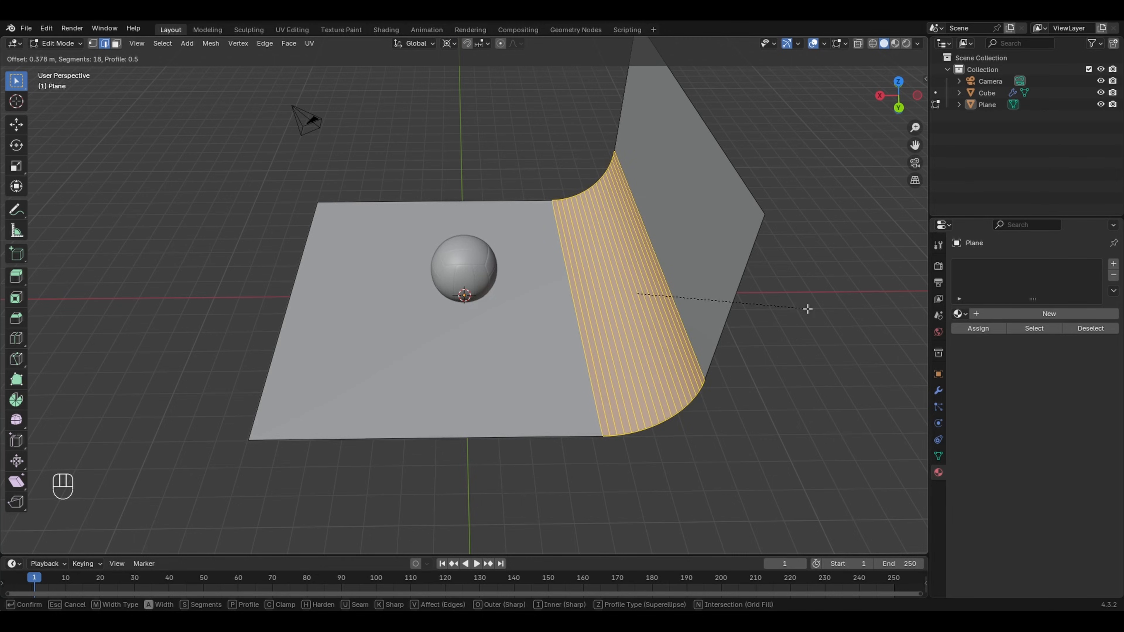
pyautogui.click(808, 309)
pyautogui.press('Tab')
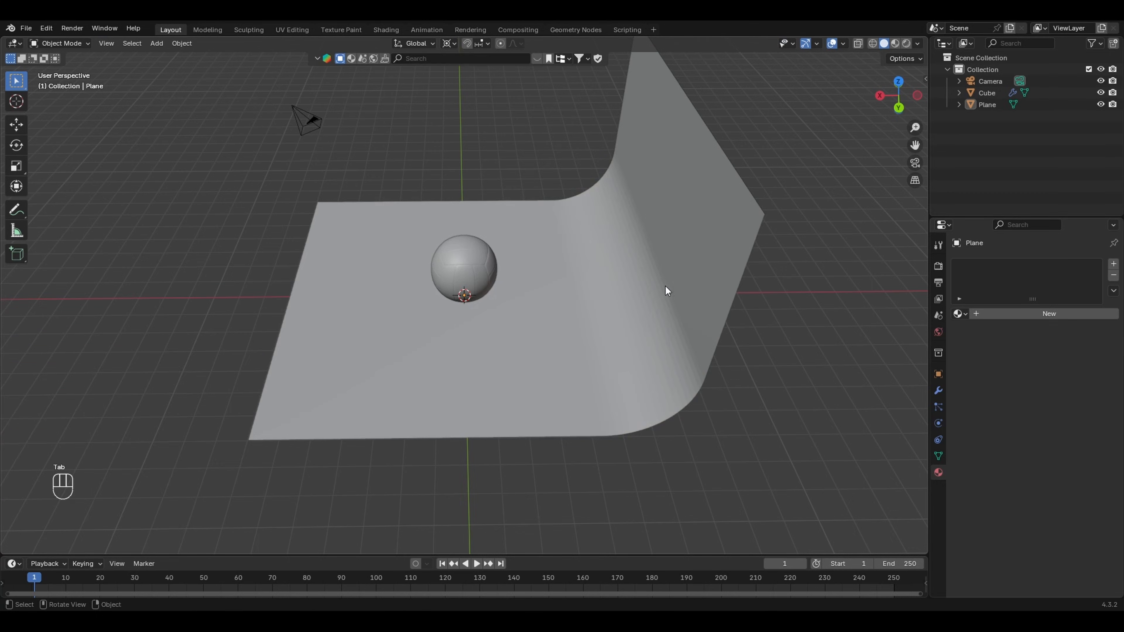
# Step: Apply Shade Smooth to the curved backdrop plane
pyautogui.click(662, 284)
pyautogui.rightClick(658, 279)
pyautogui.click(655, 279)
# Step: Add an area light and raise it above the ball along global Z in two moves of about 5.06 m and 1.41 m
pyautogui.moveTo(531, 370); pyautogui.dragTo(643, 346, button='middle')
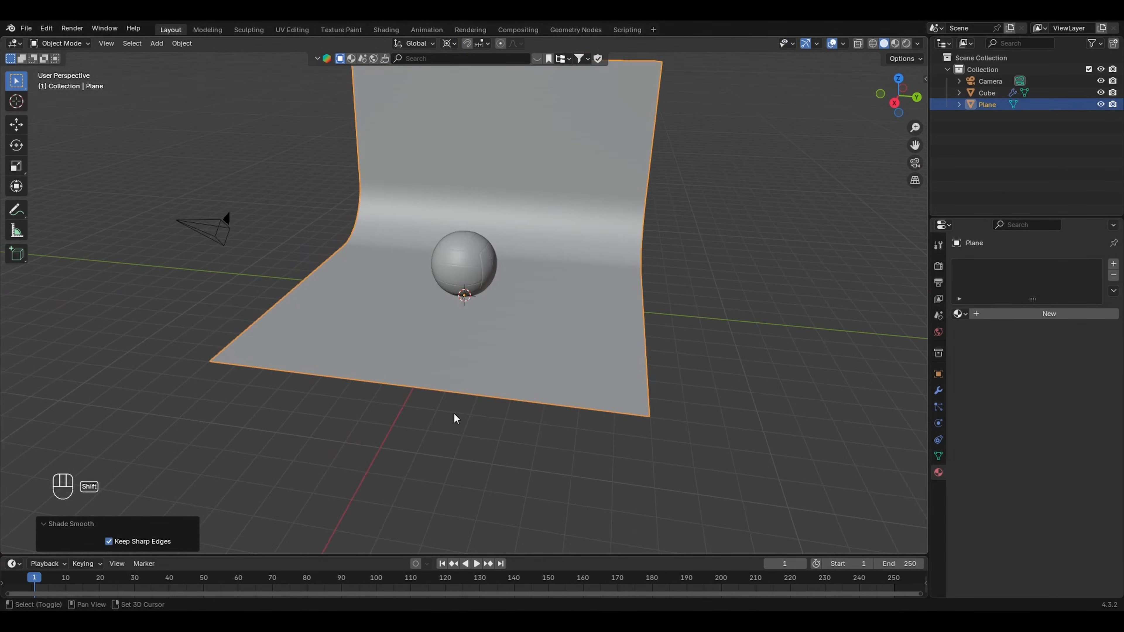
pyautogui.hotkey('shift', 'a')
pyautogui.moveTo(453, 413)
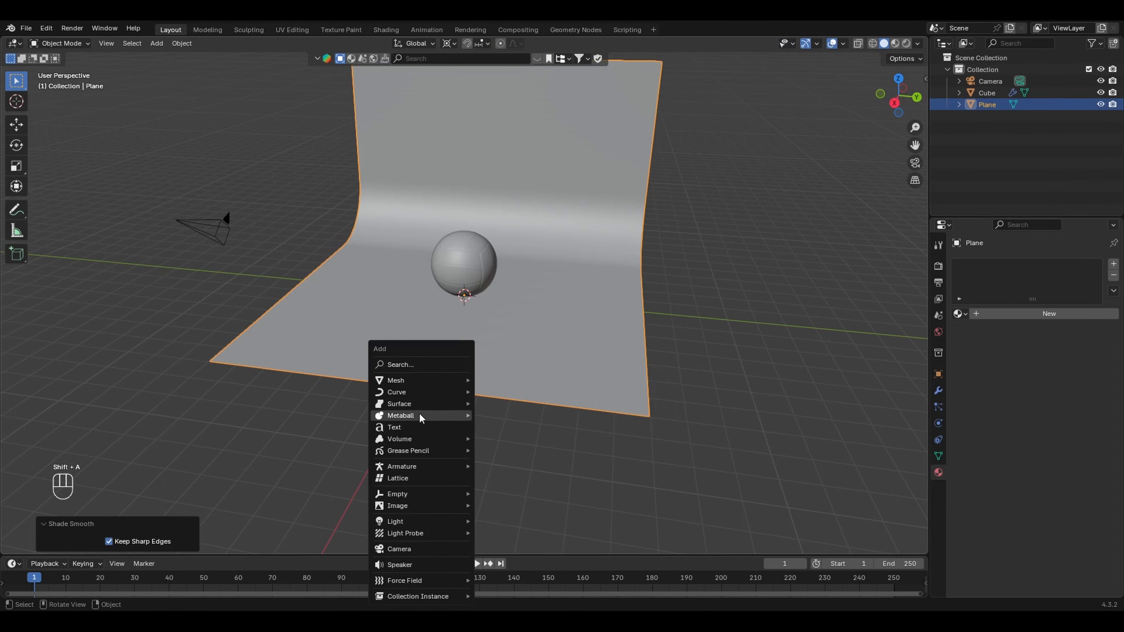
pyautogui.moveTo(399, 522)
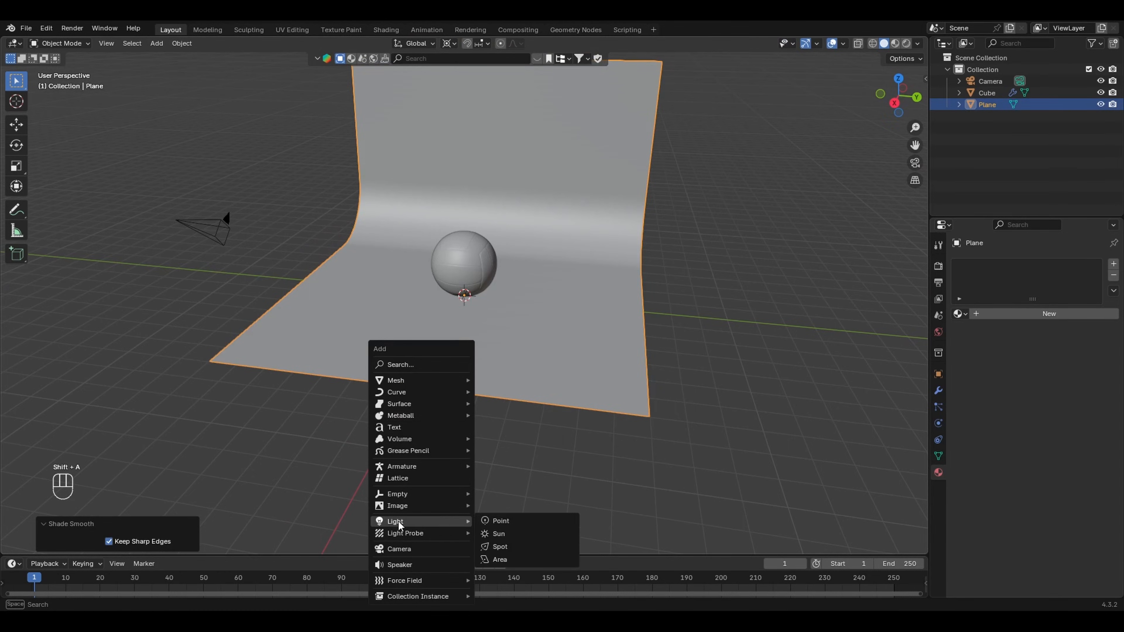
pyautogui.click(502, 560)
pyautogui.press('g')
pyautogui.press('z')
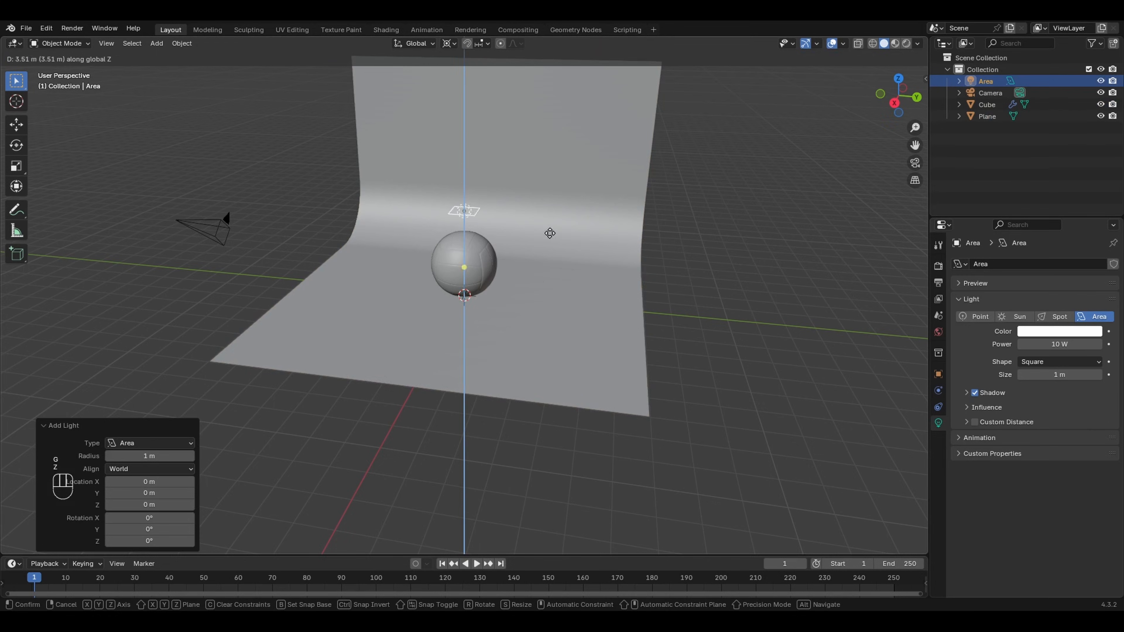
pyautogui.click(548, 212)
pyautogui.press('g')
pyautogui.press('z')
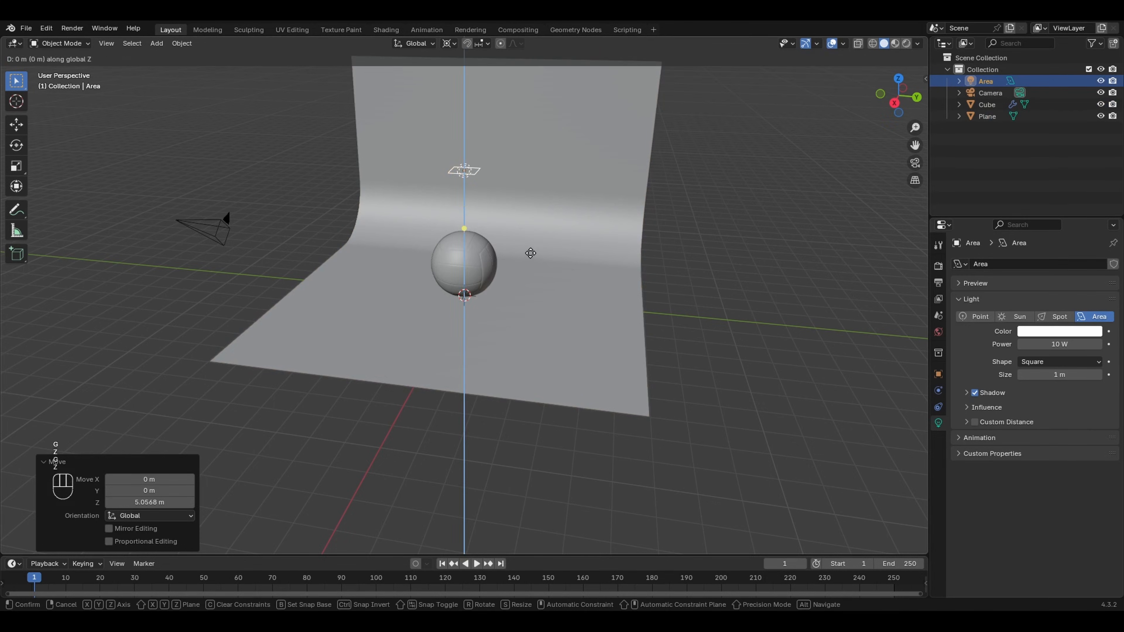
pyautogui.click(535, 232)
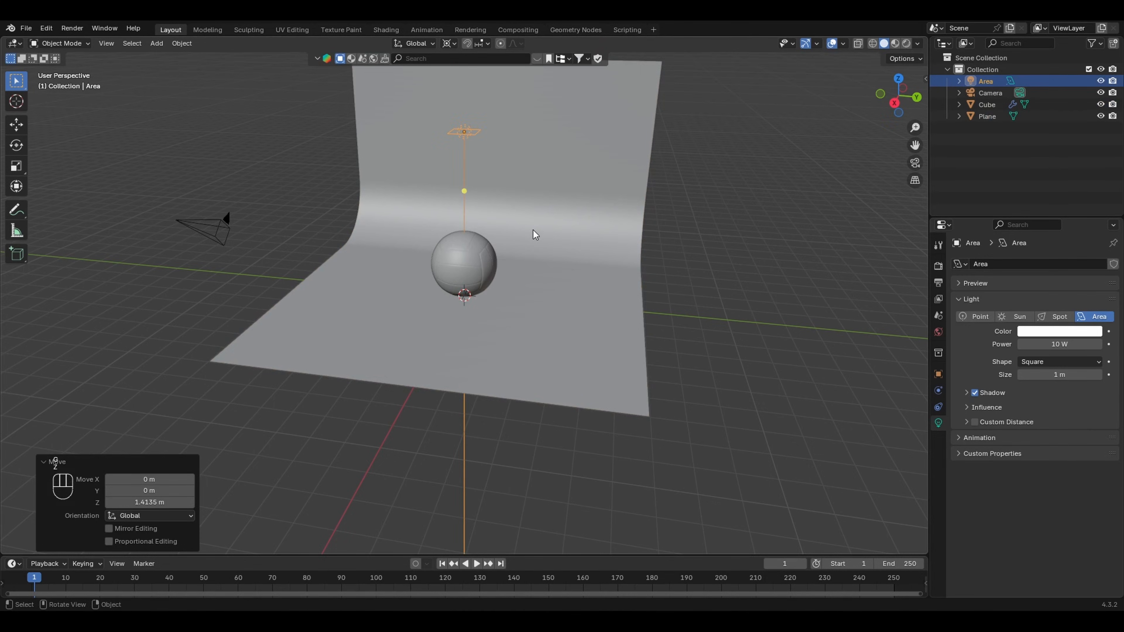
# Step: Rotate the area light 90° about global Y around the 3D cursor so it faces the backdrop wall
pyautogui.moveTo(534, 230); pyautogui.dragTo(458, 268, button='middle')
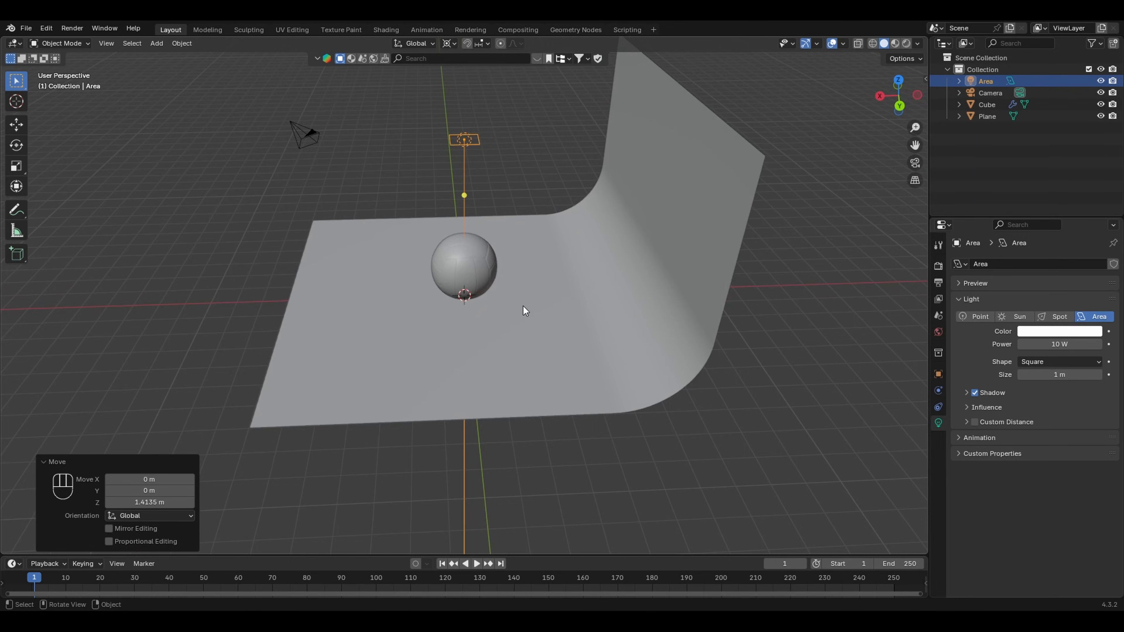
pyautogui.press('r')
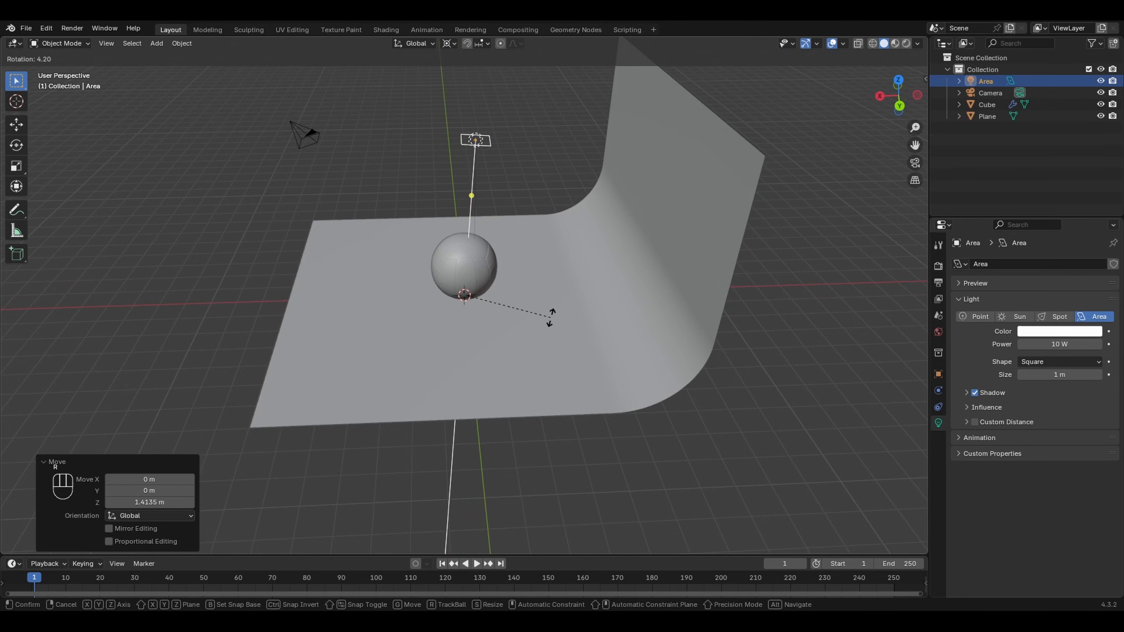
pyautogui.write('y')
pyautogui.write('90')
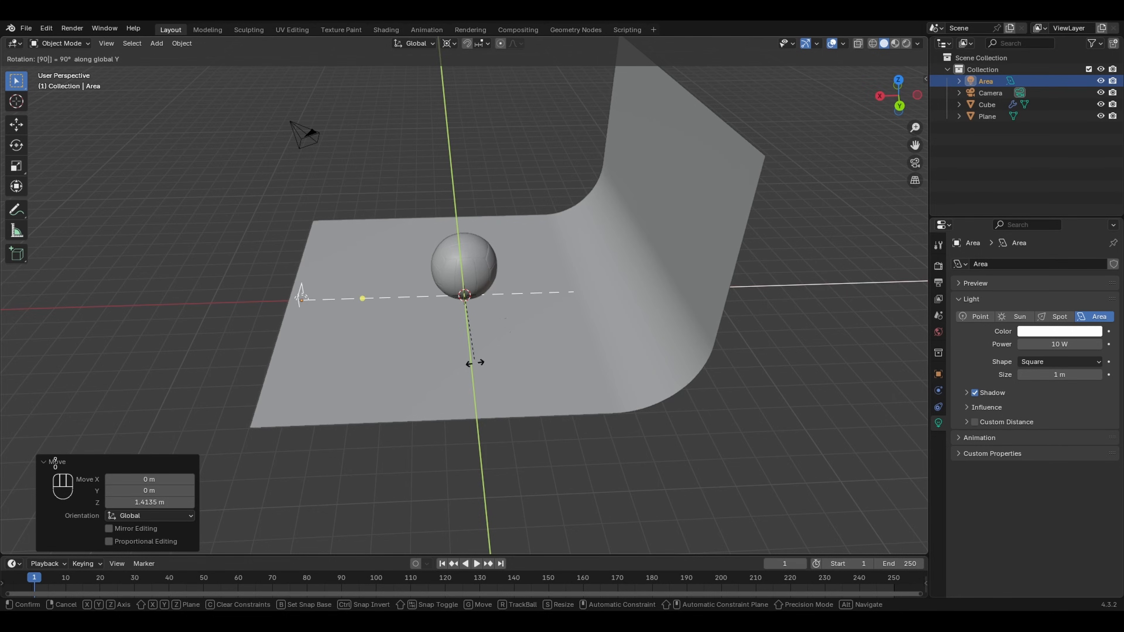
pyautogui.press('Return')
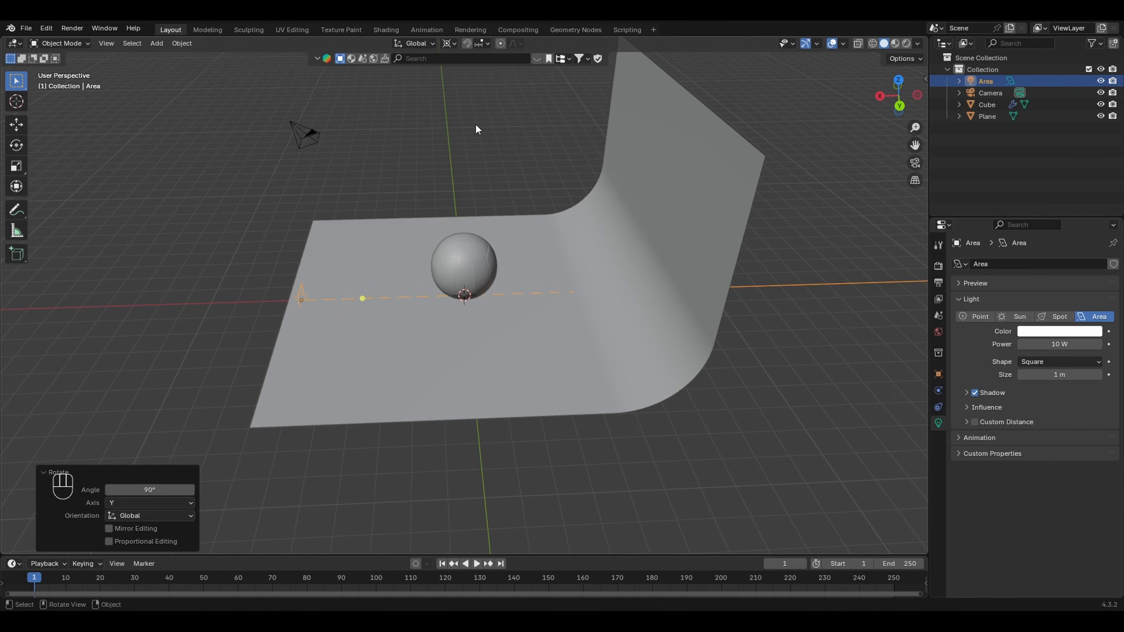
# Step: Set the transform pivot point to Individual Origins and raise the area light about 1.37 m along global Z
pyautogui.click(447, 44)
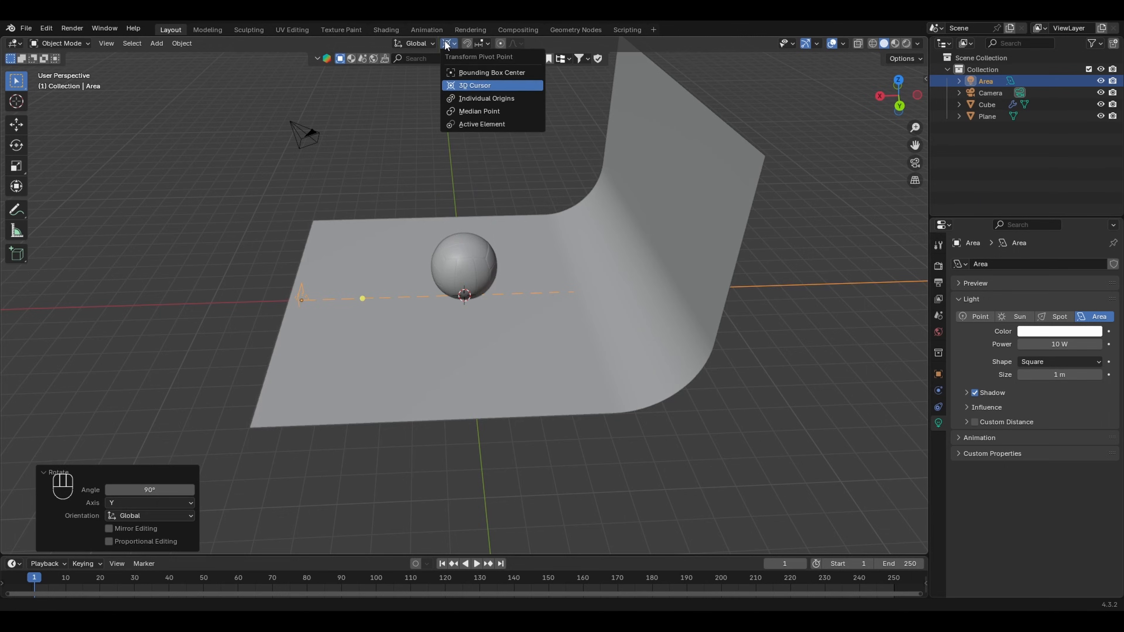
pyautogui.click(493, 99)
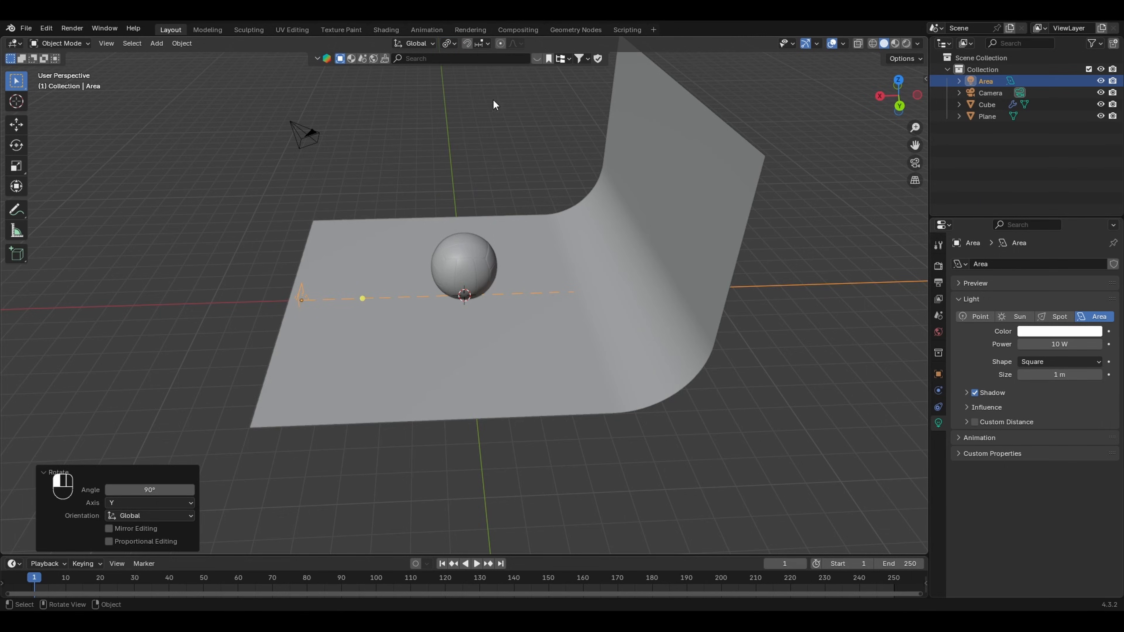
pyautogui.click(301, 296)
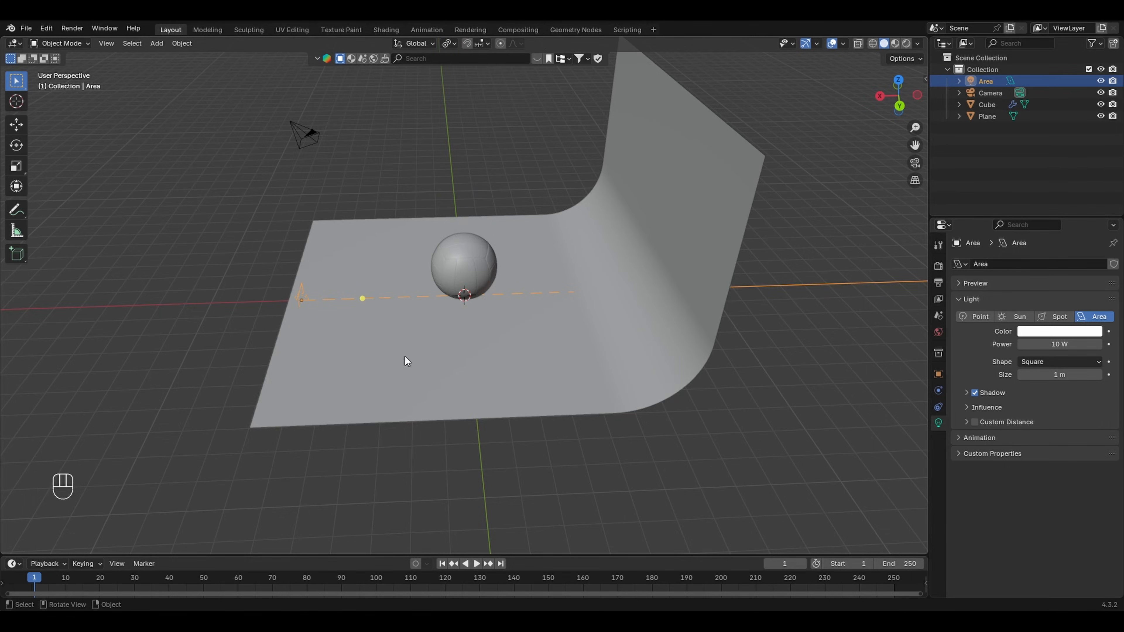
pyautogui.press('g')
pyautogui.press('z')
pyautogui.click(405, 326)
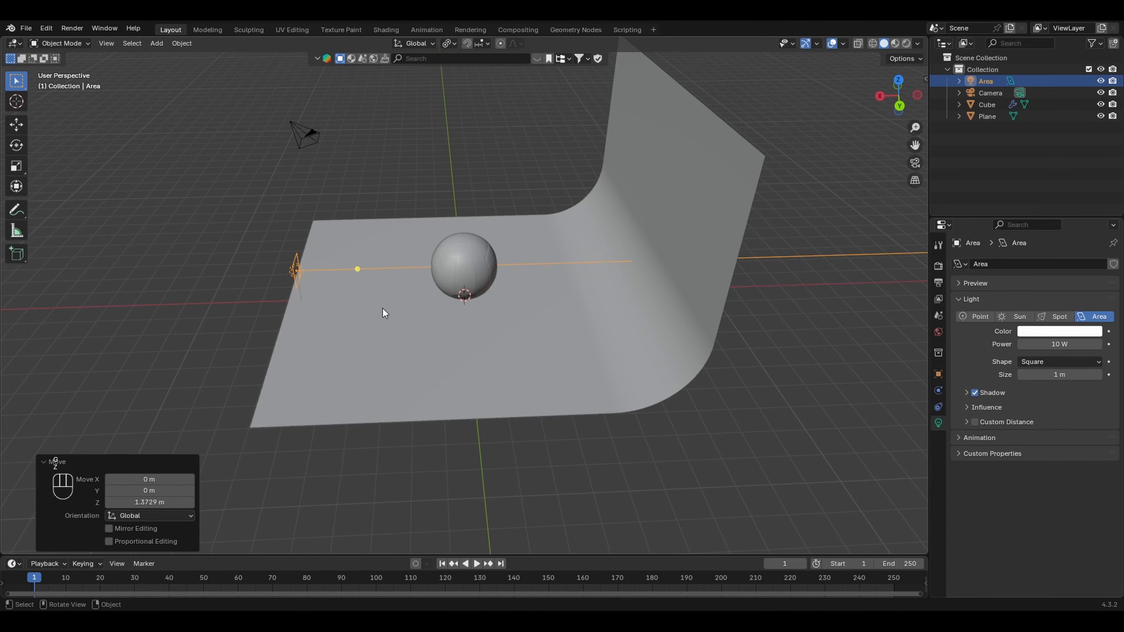
# Step: Scale the area light up to roughly three times its size, keeping it visible in the viewport
pyautogui.press('s')
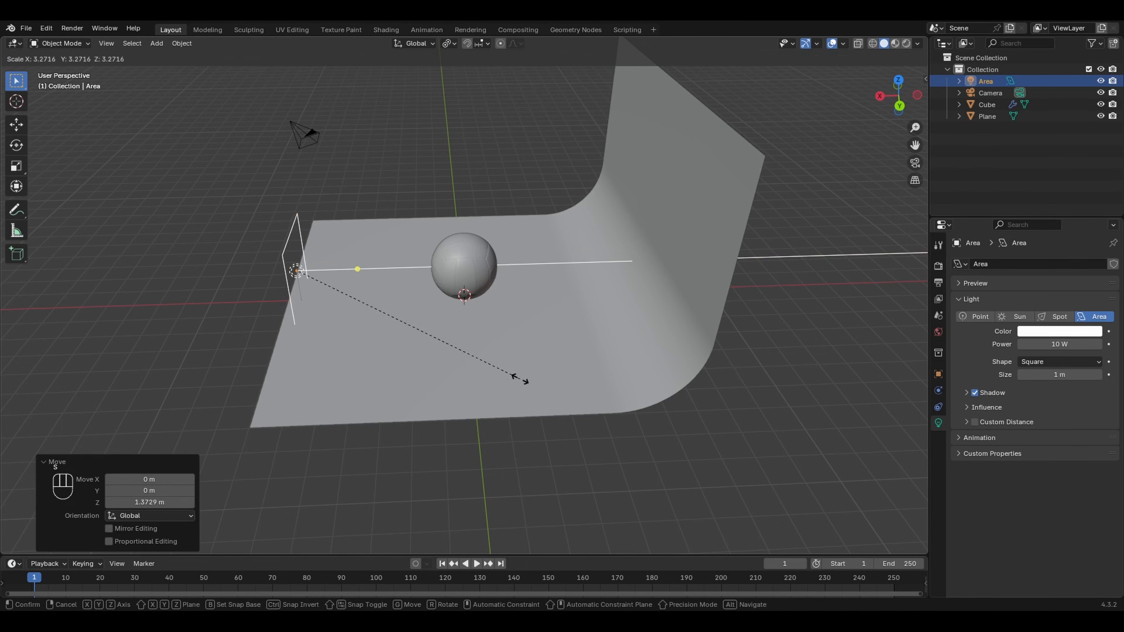
pyautogui.click(465, 356)
pyautogui.press('h')
pyautogui.rightClick(464, 357)
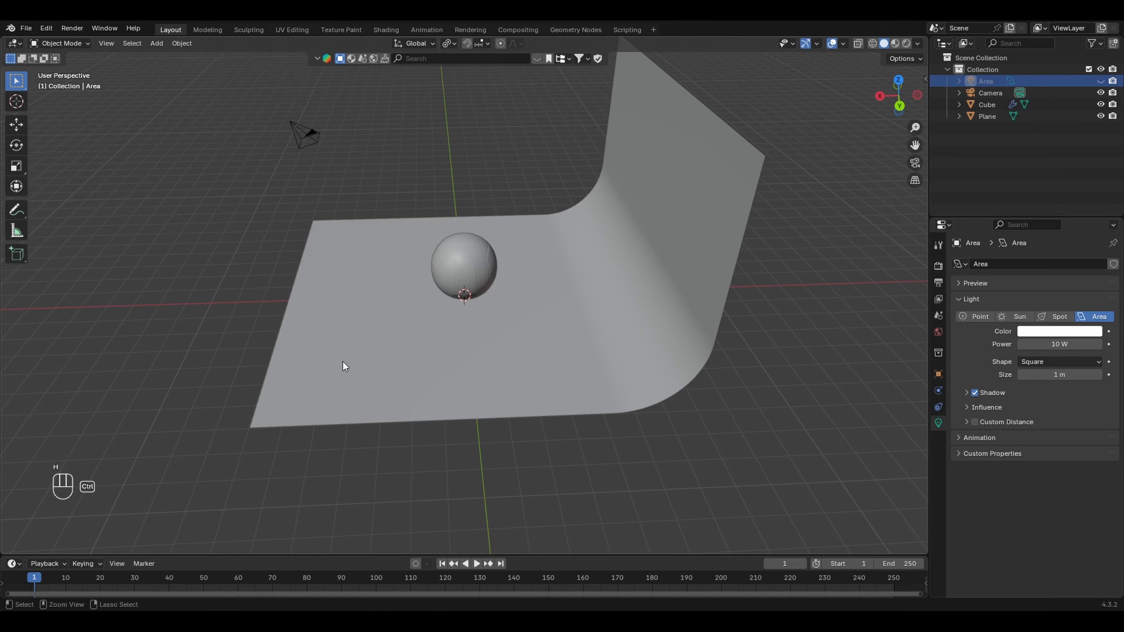
pyautogui.hotkey('ctrl', 'z')
# Step: Raise the enlarged area light about 0.85 m along global Z
pyautogui.press('g')
pyautogui.press('z')
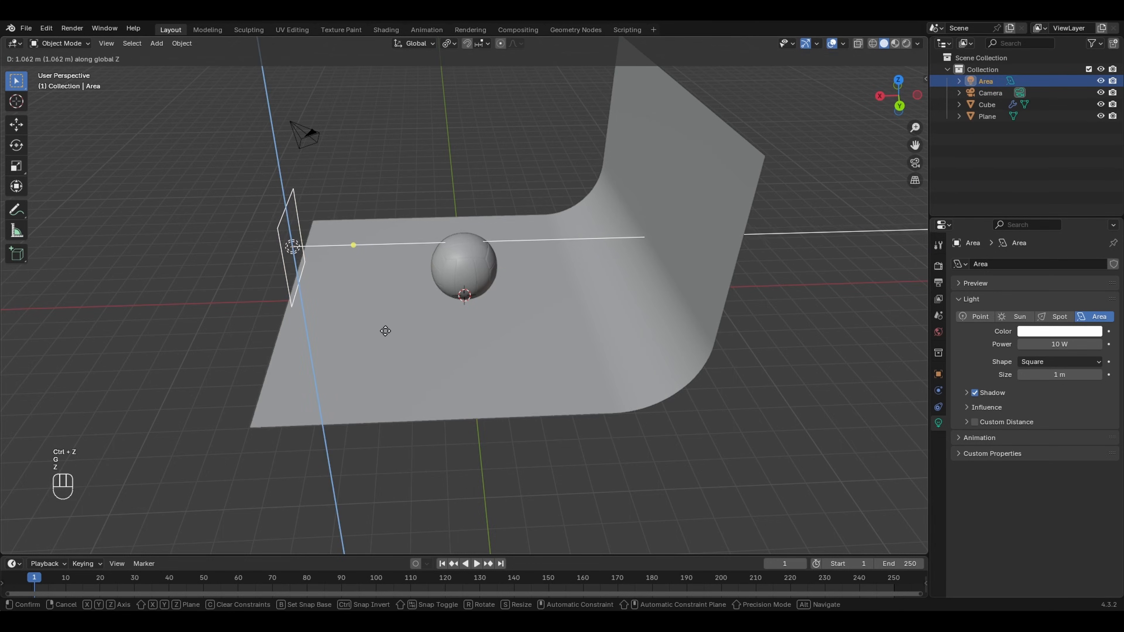
pyautogui.click(388, 340)
pyautogui.press('g')
pyautogui.press('z')
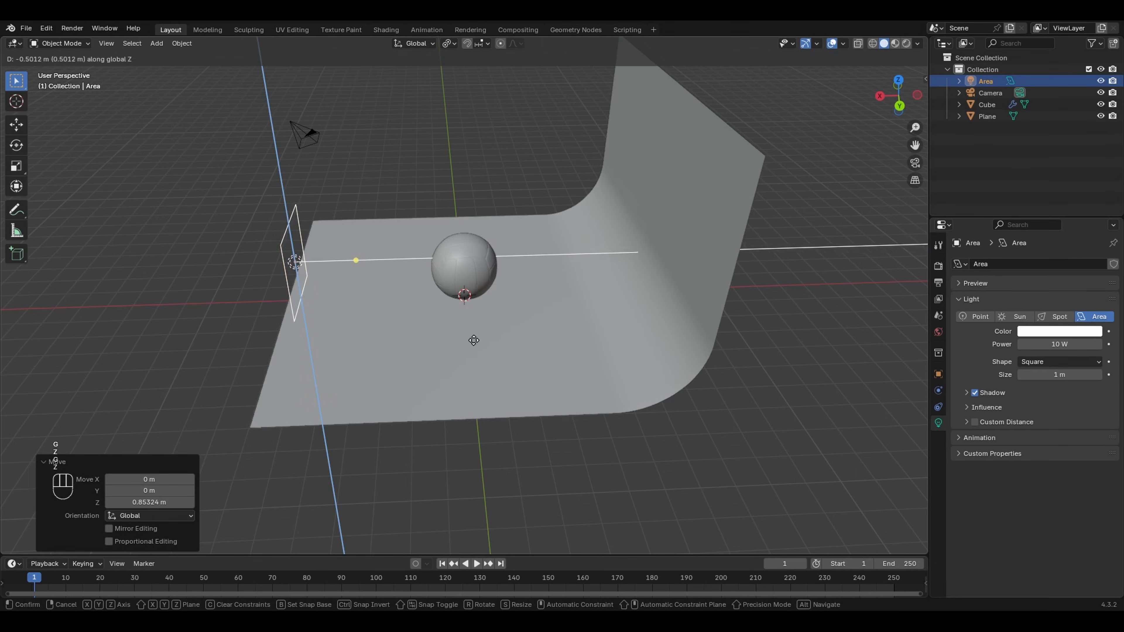
pyautogui.rightClick(392, 304)
# Step: Move the area light about 2.9 m toward the ball along the negative global X axis
pyautogui.press('g')
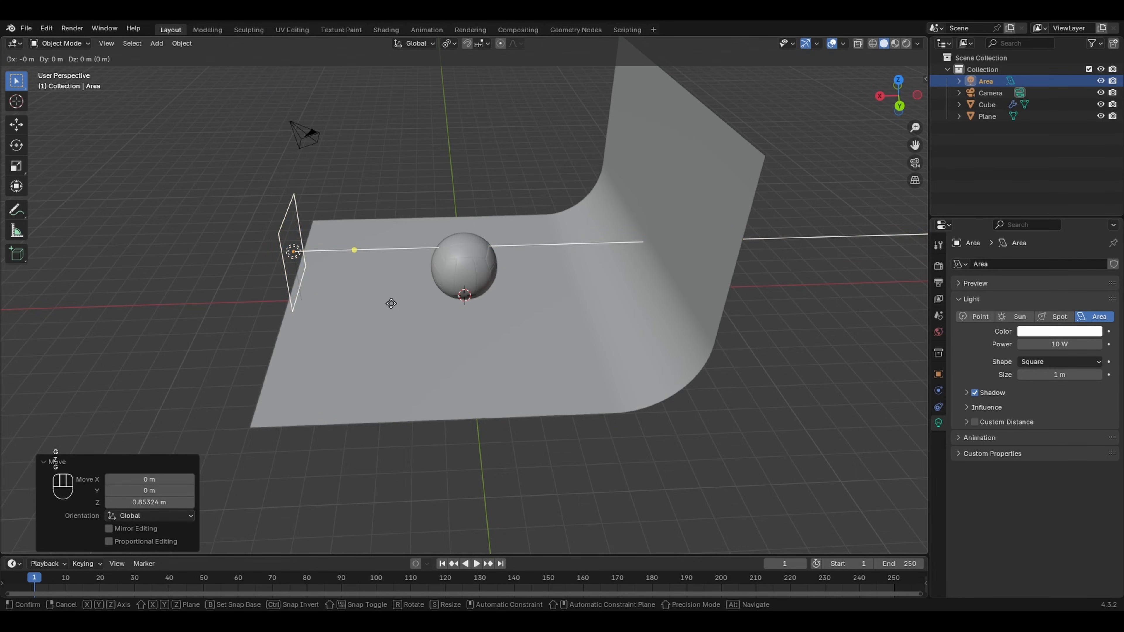
pyautogui.press('x')
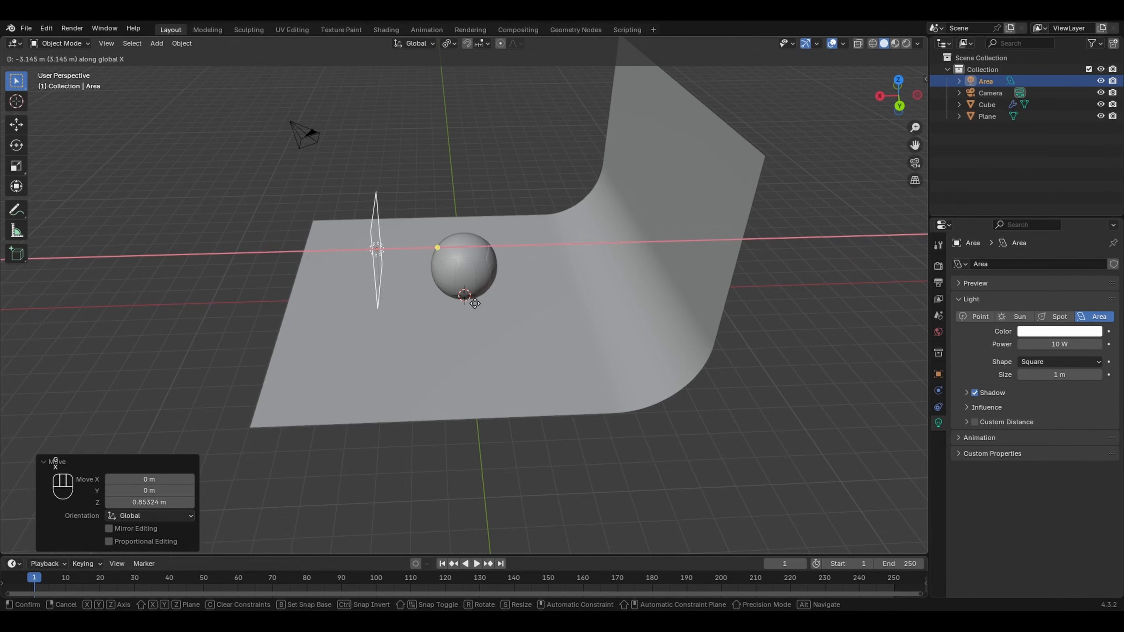
pyautogui.click(468, 304)
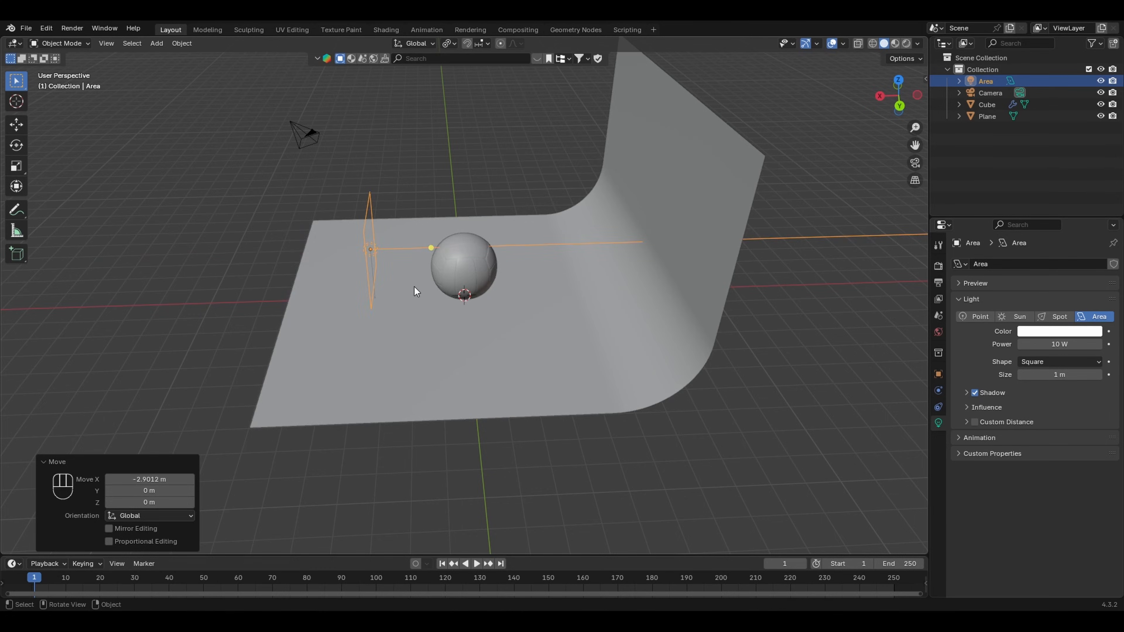
# Step: Switch the viewport to Rendered shading and set the area light's power to 100 W
pyautogui.click(1061, 342)
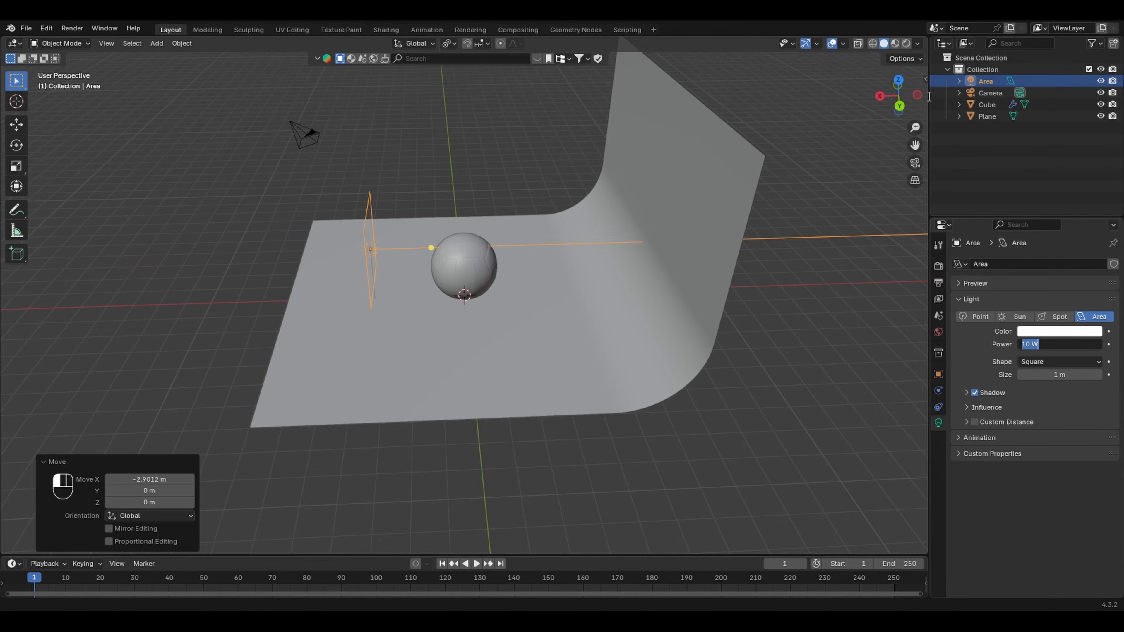
pyautogui.click(906, 43)
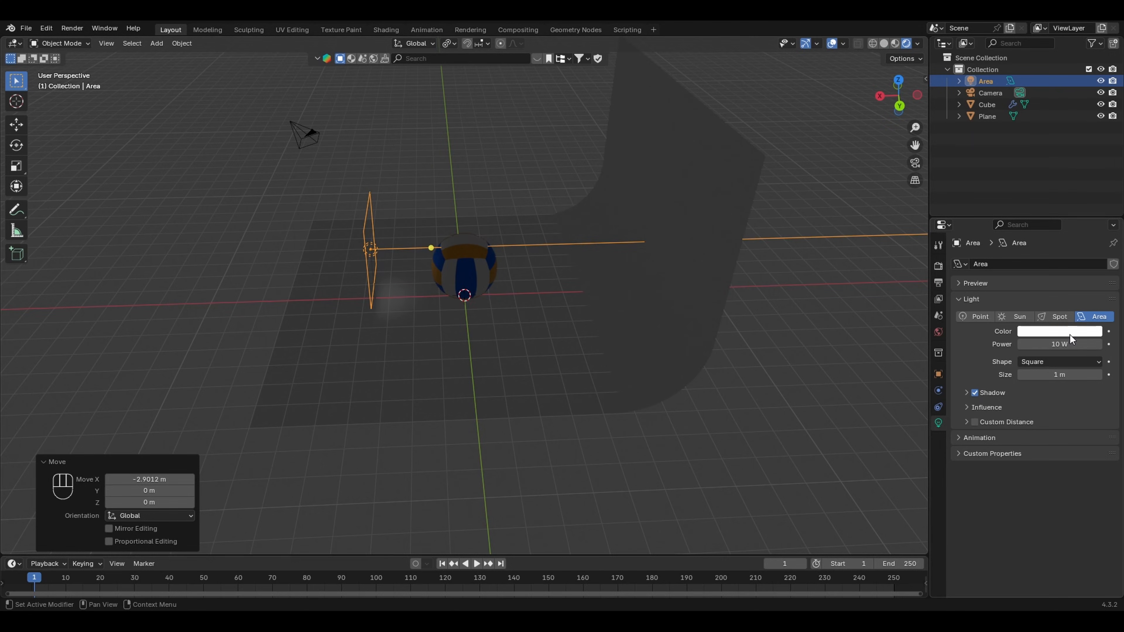
pyautogui.click(1061, 344)
pyautogui.write('1')
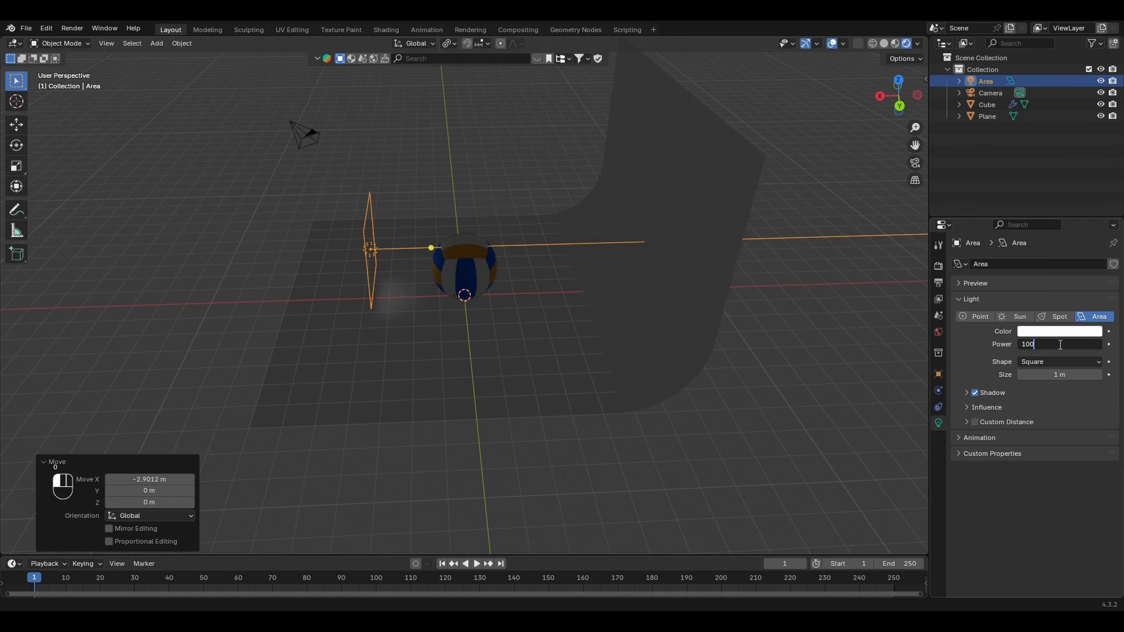
pyautogui.write('00')
pyautogui.press('Return')
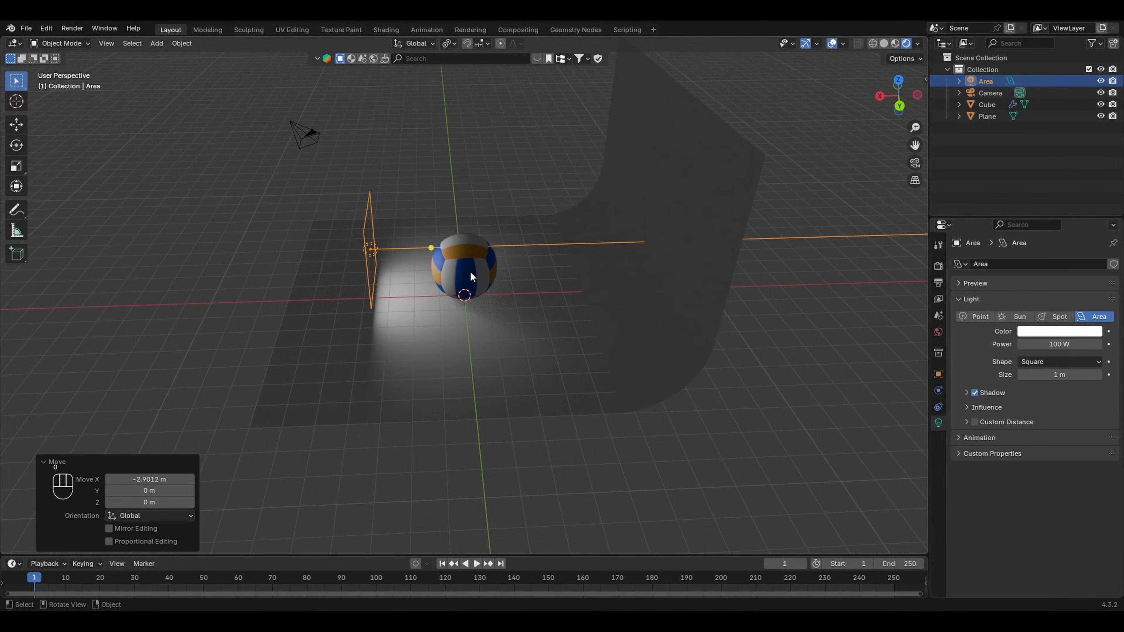
# Step: Duplicate the area light in place and rotate the copy 180° about the global Y axis
pyautogui.press('shift')
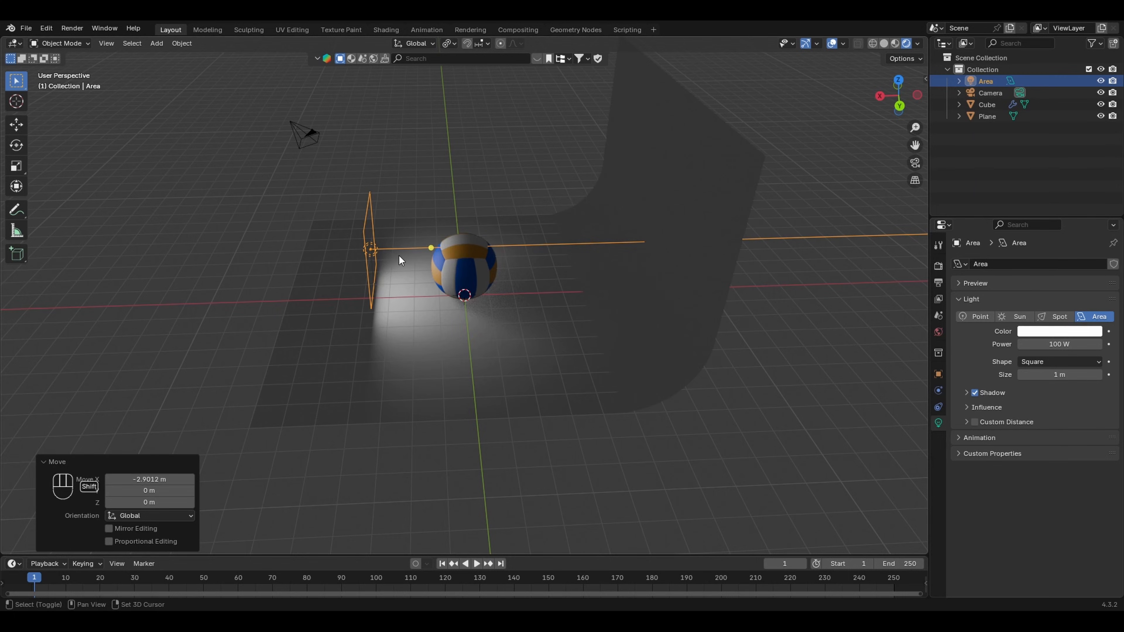
pyautogui.hotkey('shift', 'd')
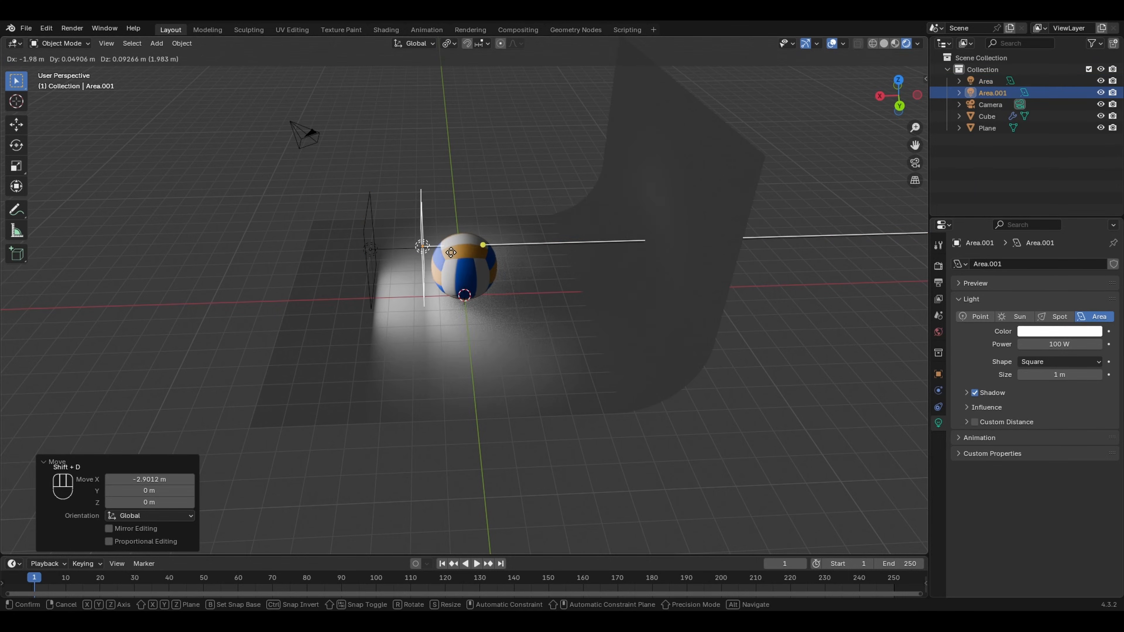
pyautogui.rightClick(420, 258)
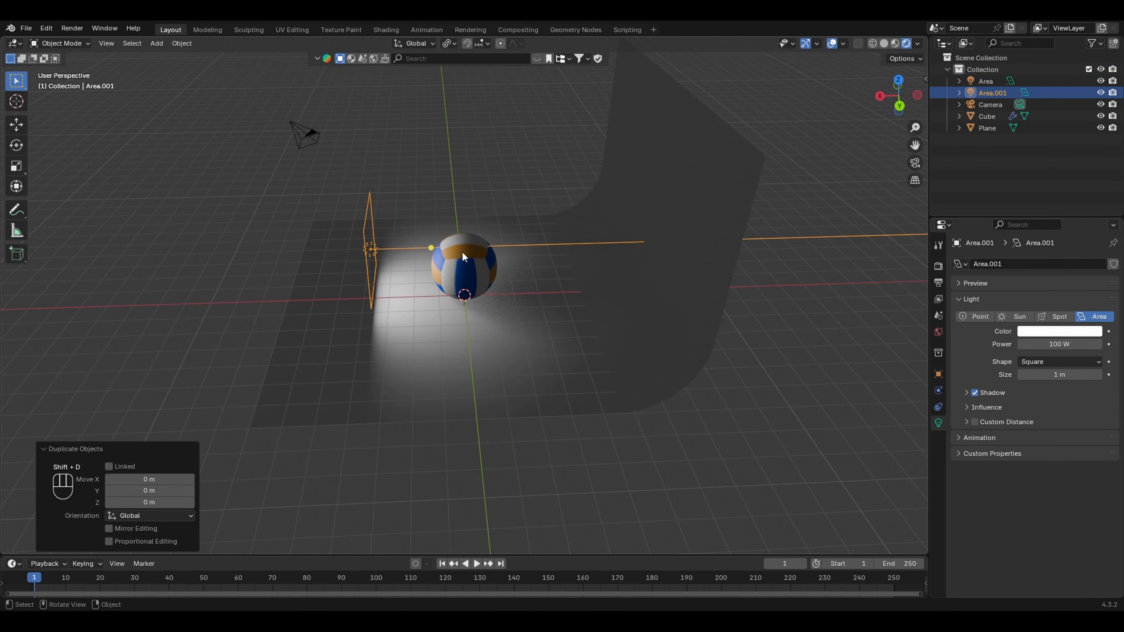
pyautogui.press('r')
pyautogui.press('y')
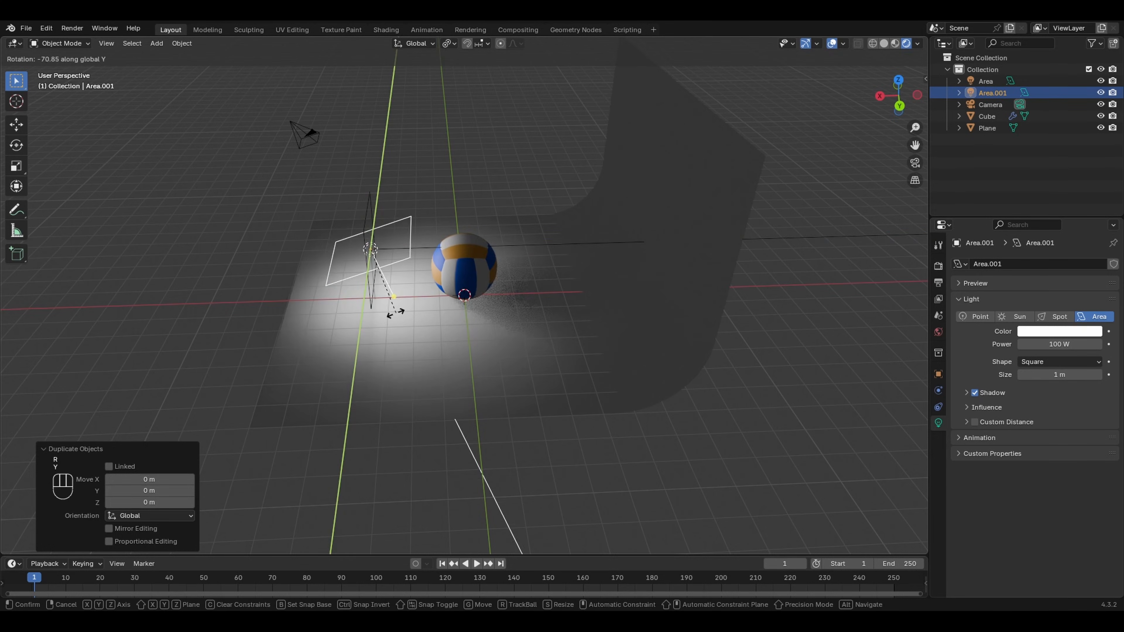
pyautogui.write('180')
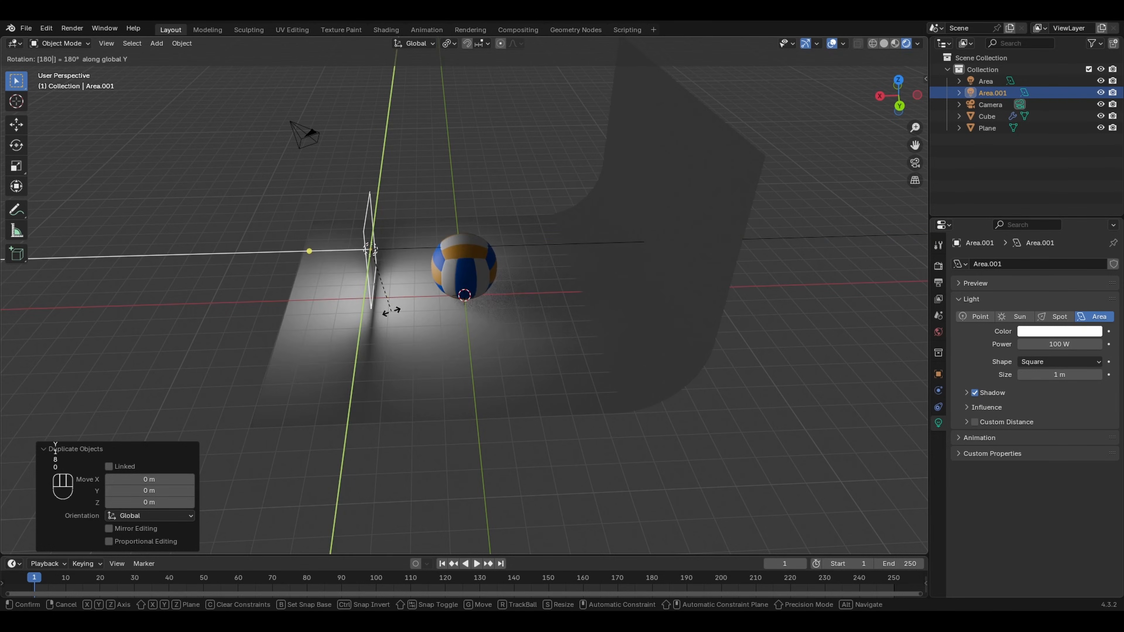
pyautogui.press('Return')
# Step: Move the duplicated light about 7.89 m along negative global X to the opposite side of the ball
pyautogui.press('g')
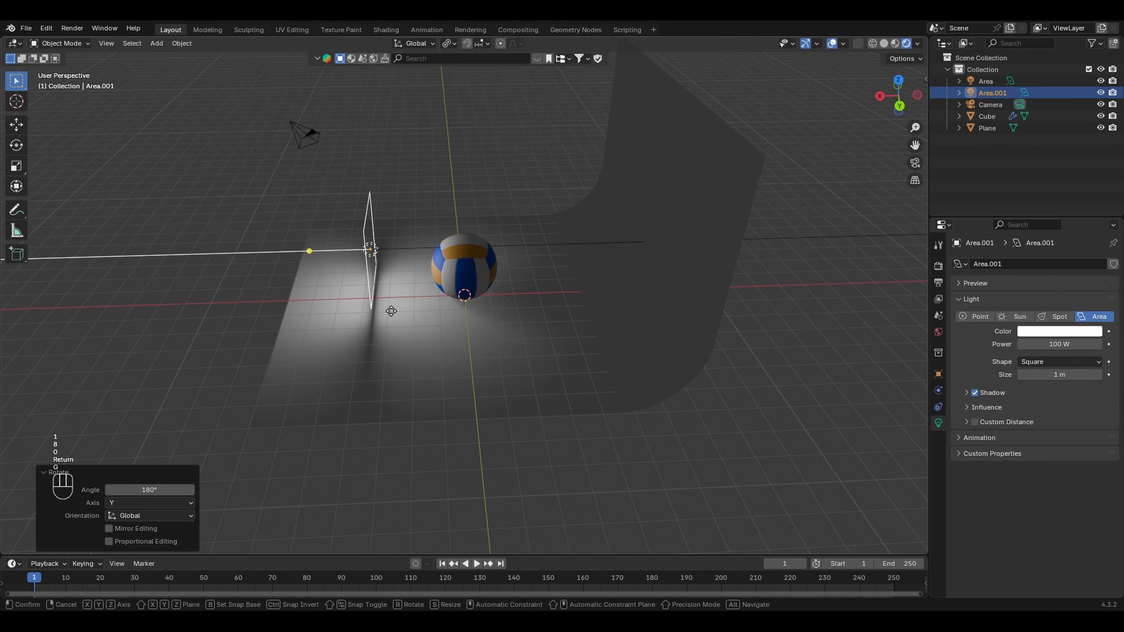
pyautogui.press('x')
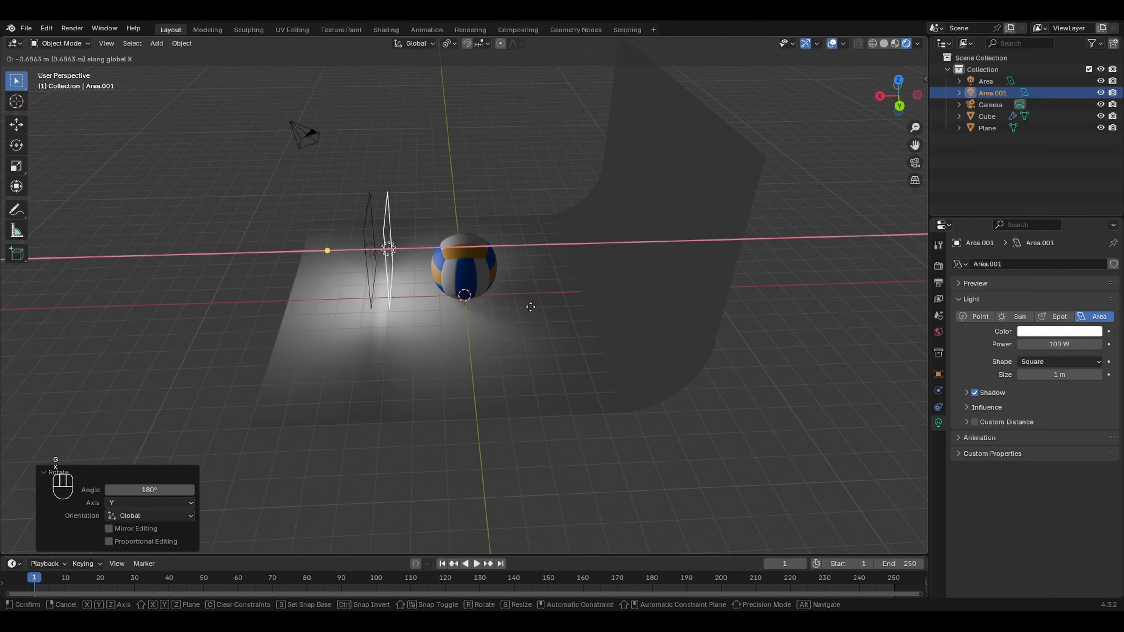
pyautogui.click(597, 301)
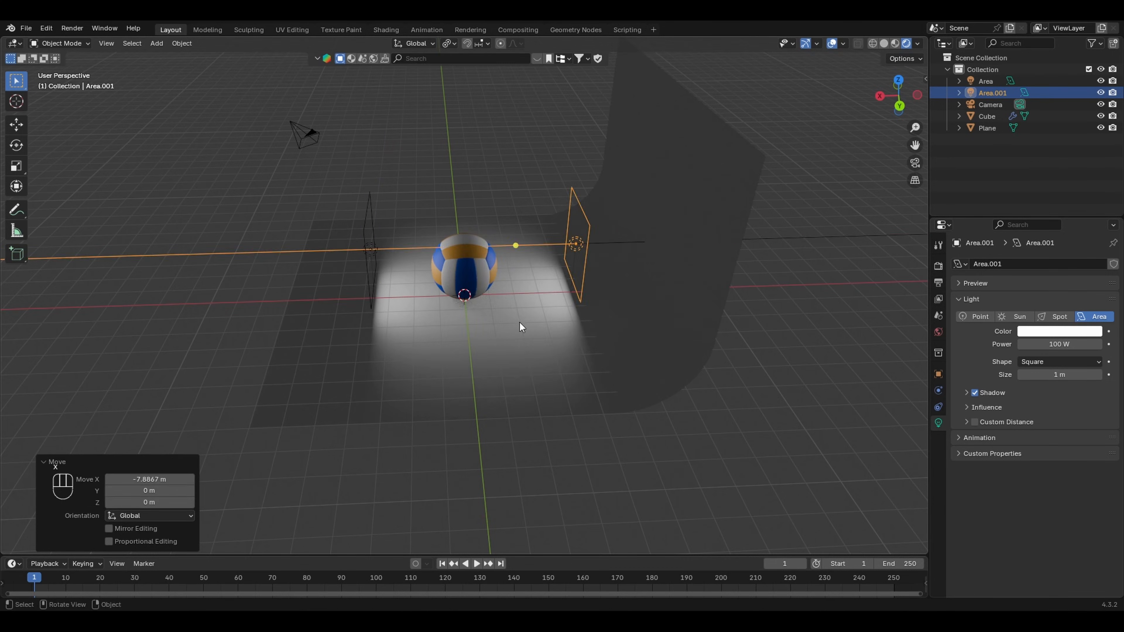
# Step: Duplicate the area light on the backdrop side in place and rotate the copy -90° about the global Z axis
pyautogui.moveTo(522, 326); pyautogui.dragTo(620, 357, button='middle')
pyautogui.click(536, 167)
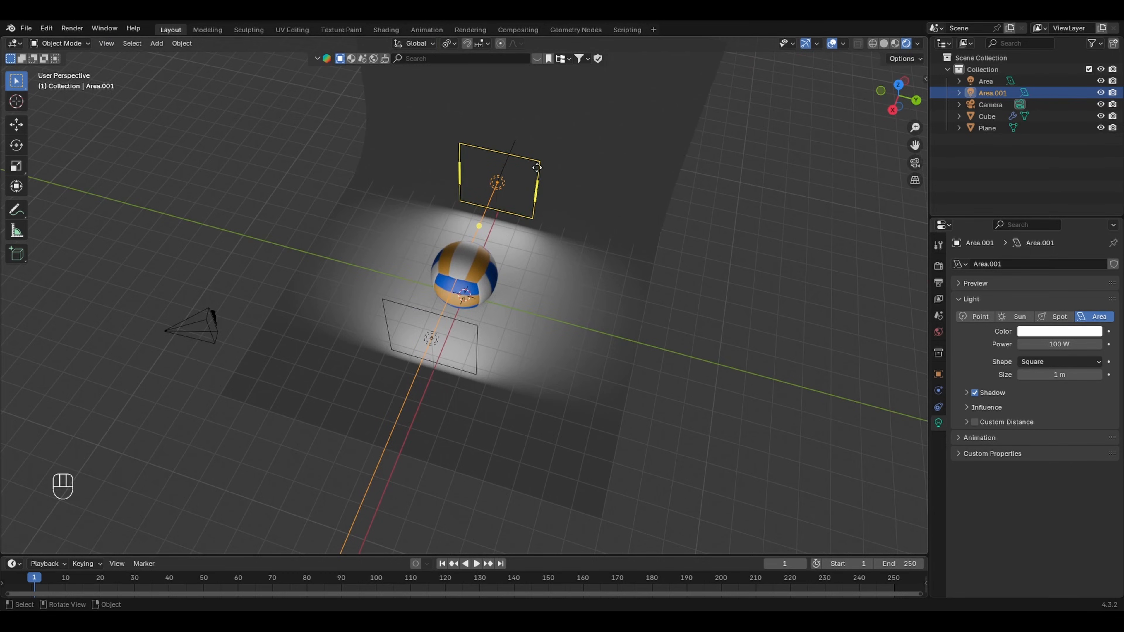
pyautogui.press('r')
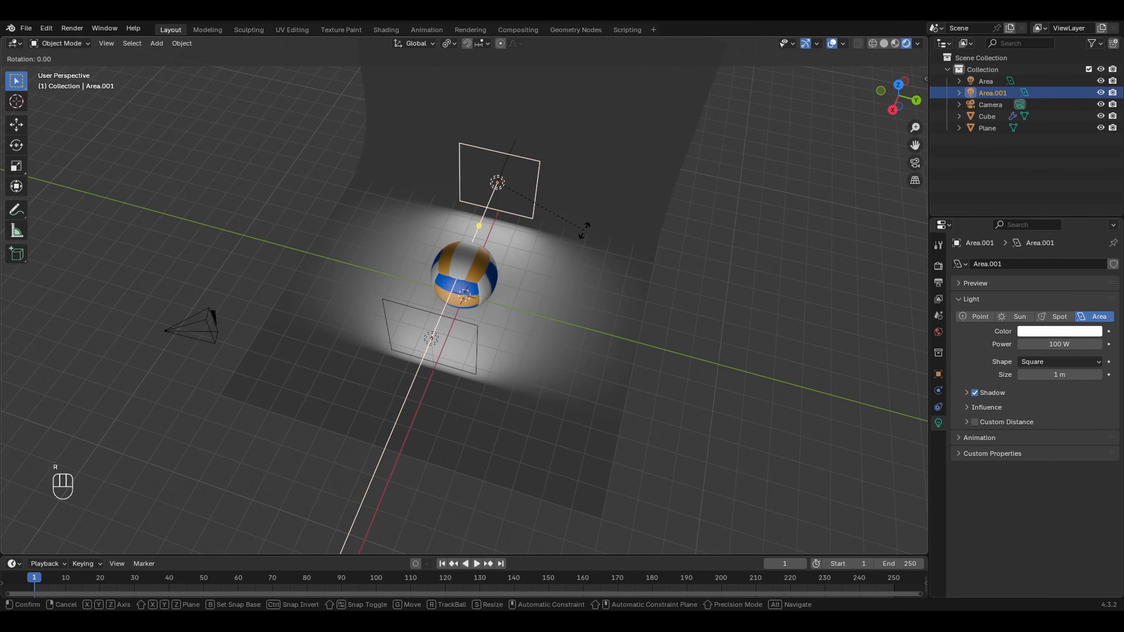
pyautogui.rightClick(577, 234)
pyautogui.hotkey('shift', 'd')
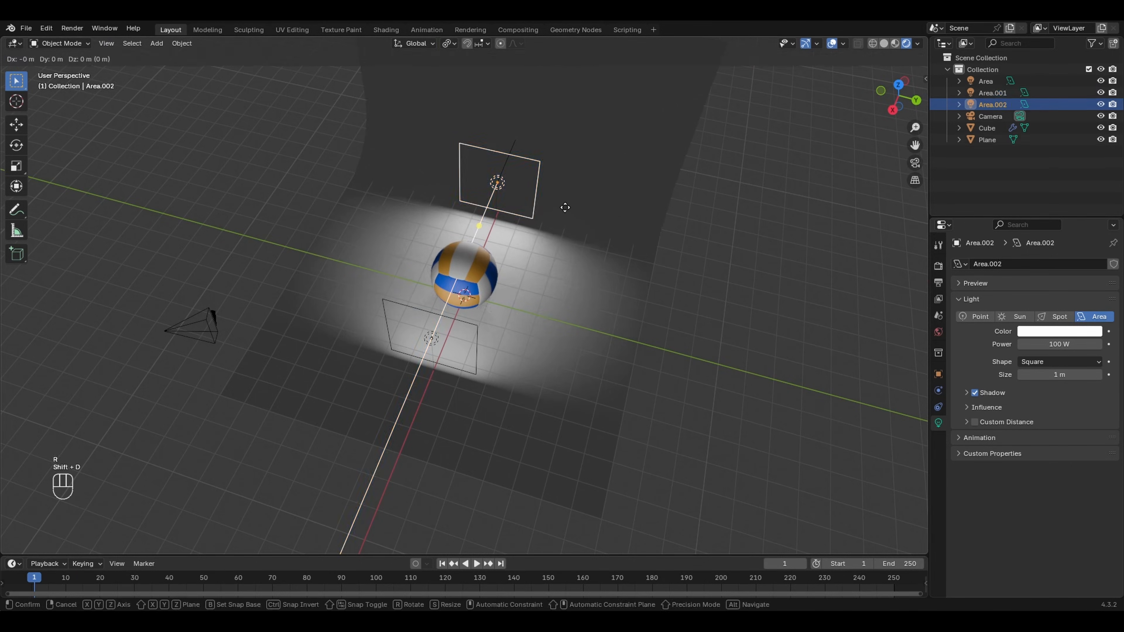
pyautogui.rightClick(575, 226)
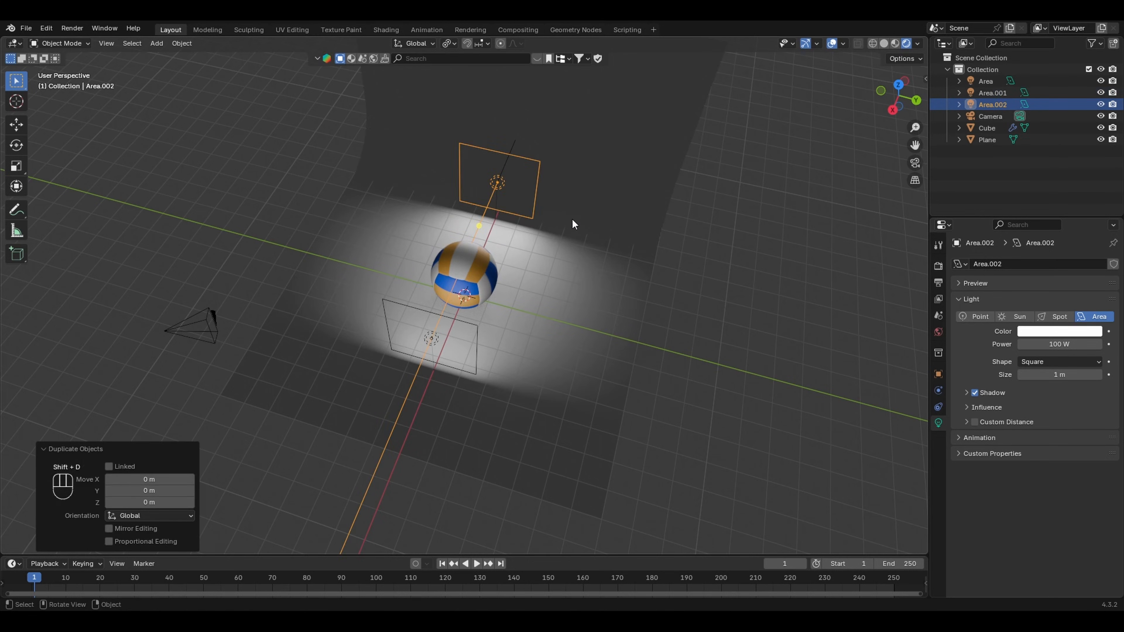
pyautogui.press('r')
pyautogui.press('z')
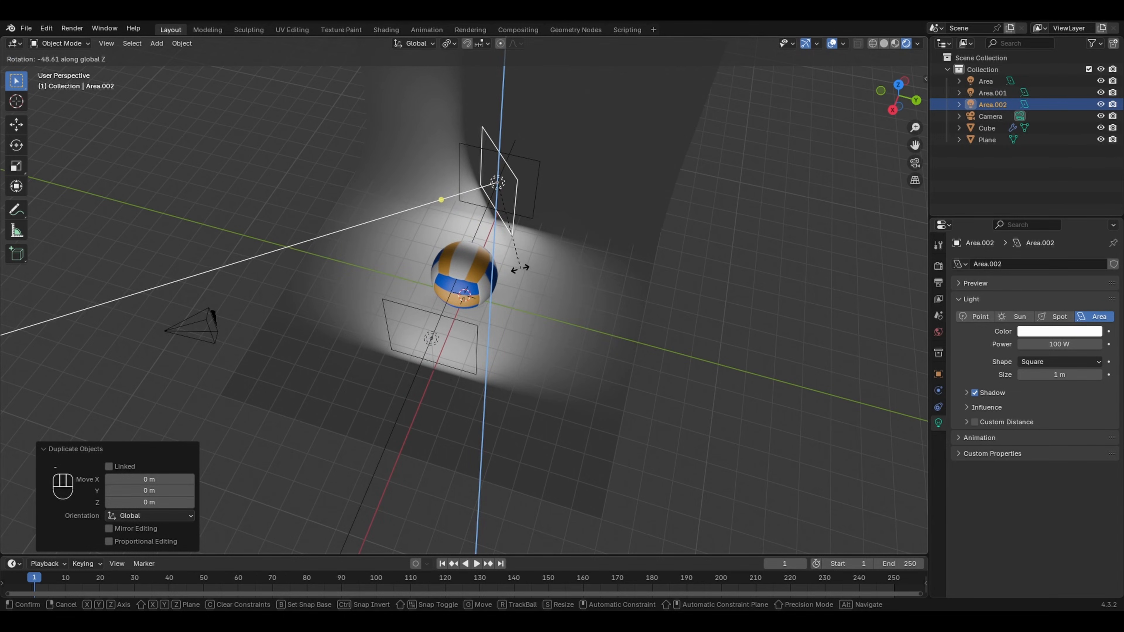
pyautogui.write('-90')
pyautogui.press('Return')
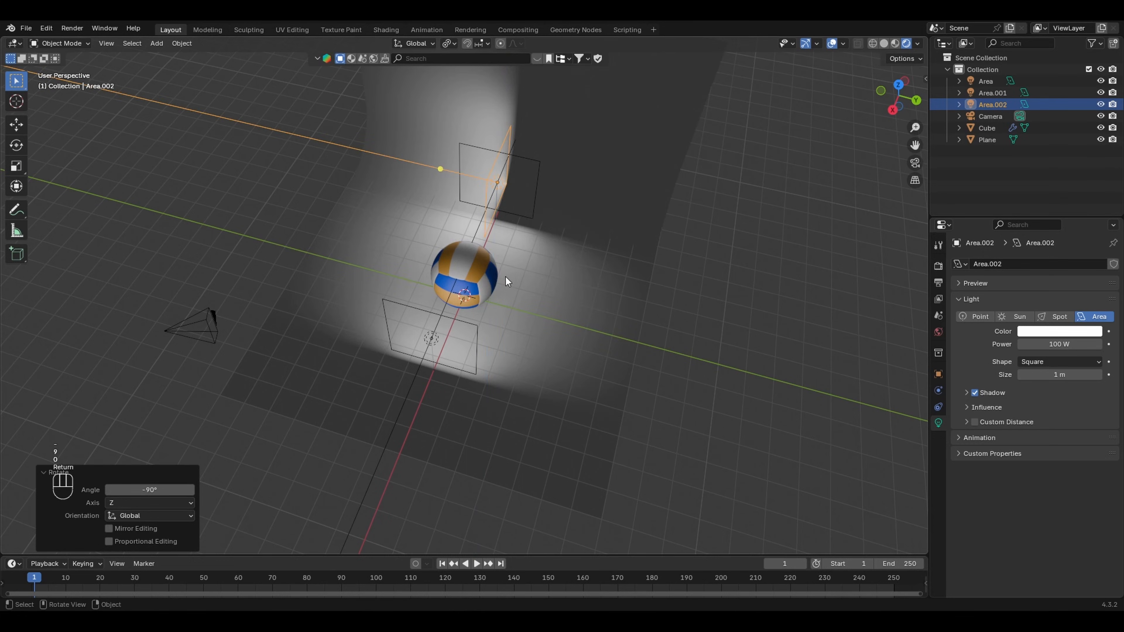
# Step: Move the third area light beside the ball, about 4.43 m in X and 4.41 m in Y, keeping its height locked
pyautogui.press('g')
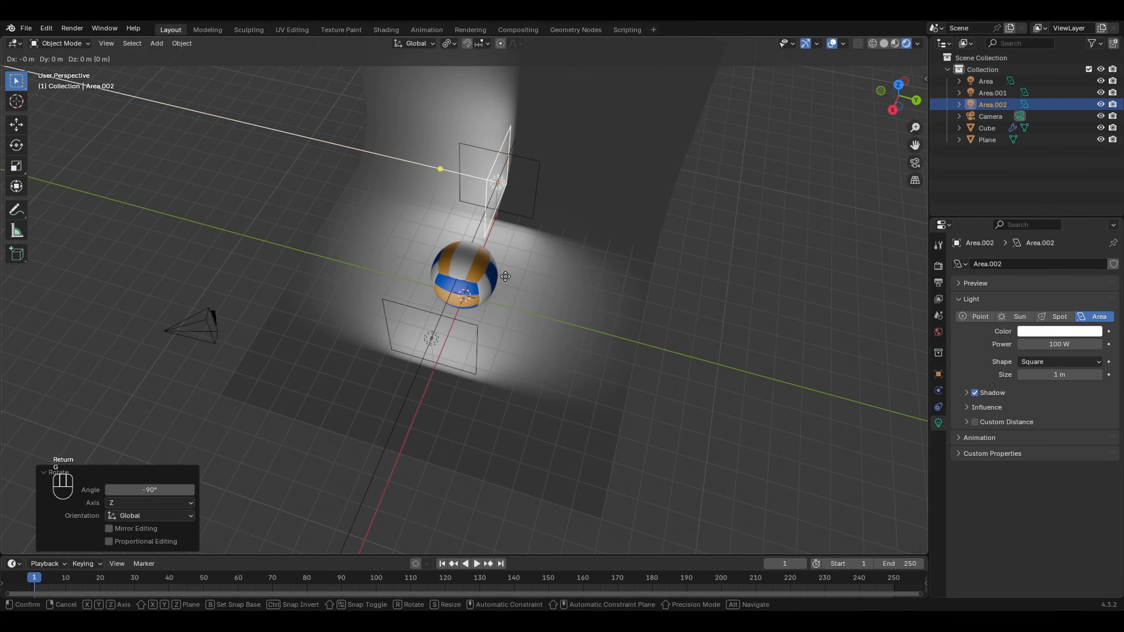
pyautogui.hotkey('shift', 'z')
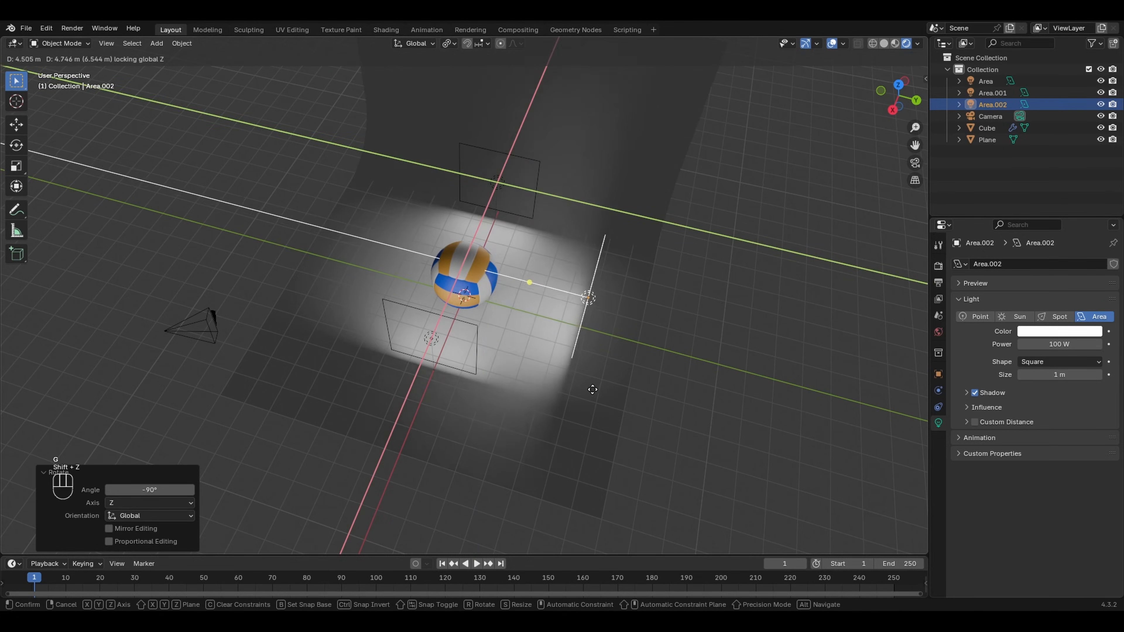
pyautogui.click(585, 389)
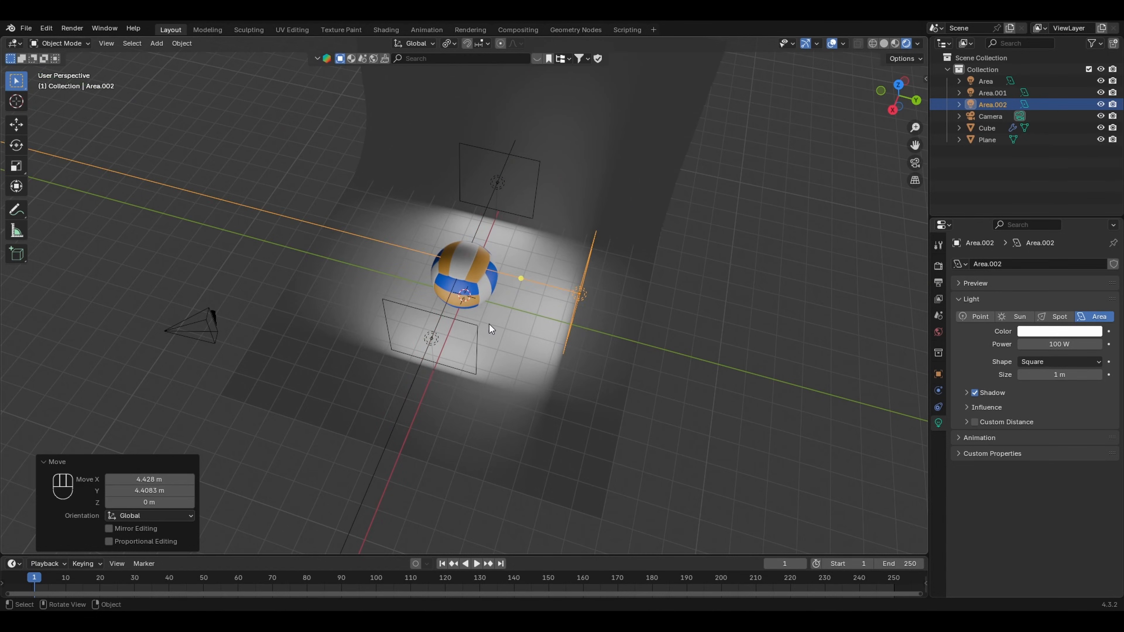
pyautogui.click(725, 317)
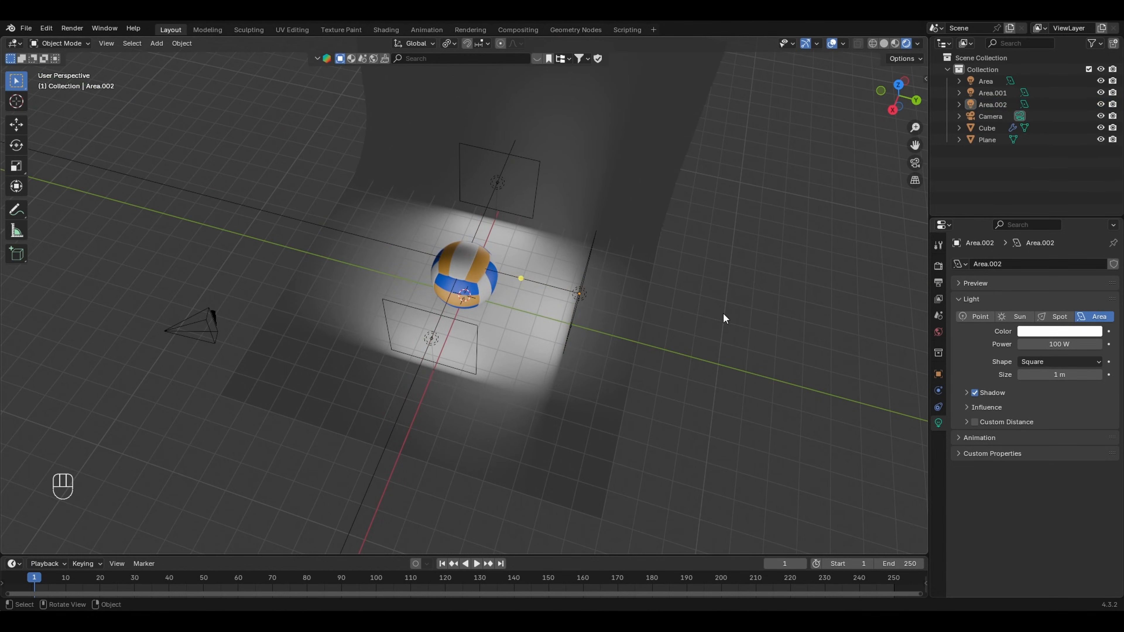
pyautogui.click(585, 278)
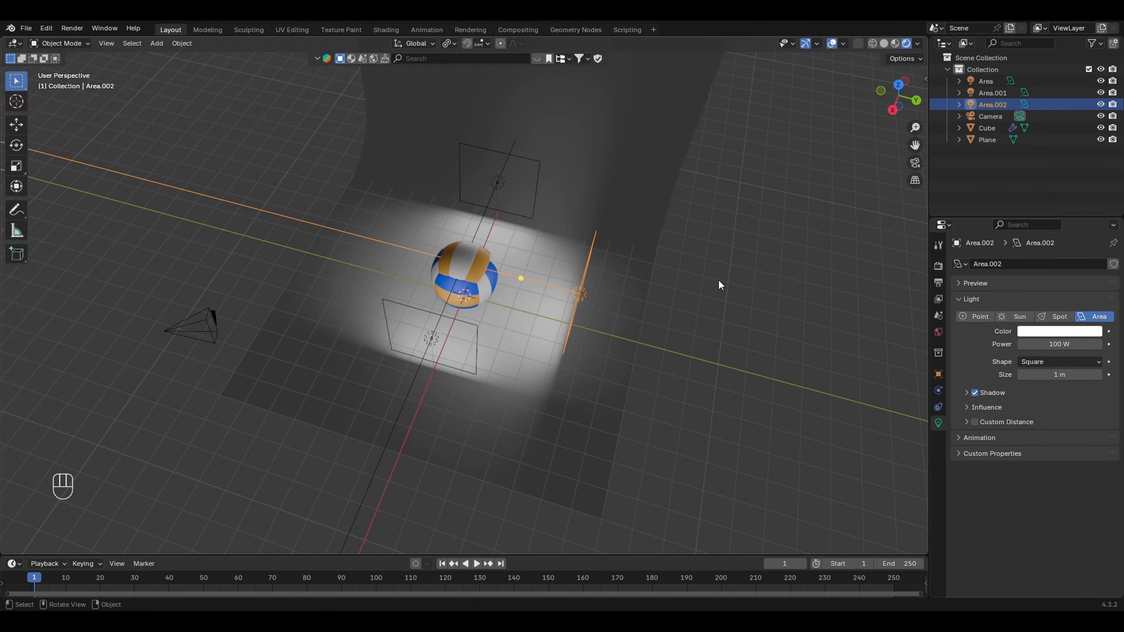
pyautogui.press('r')
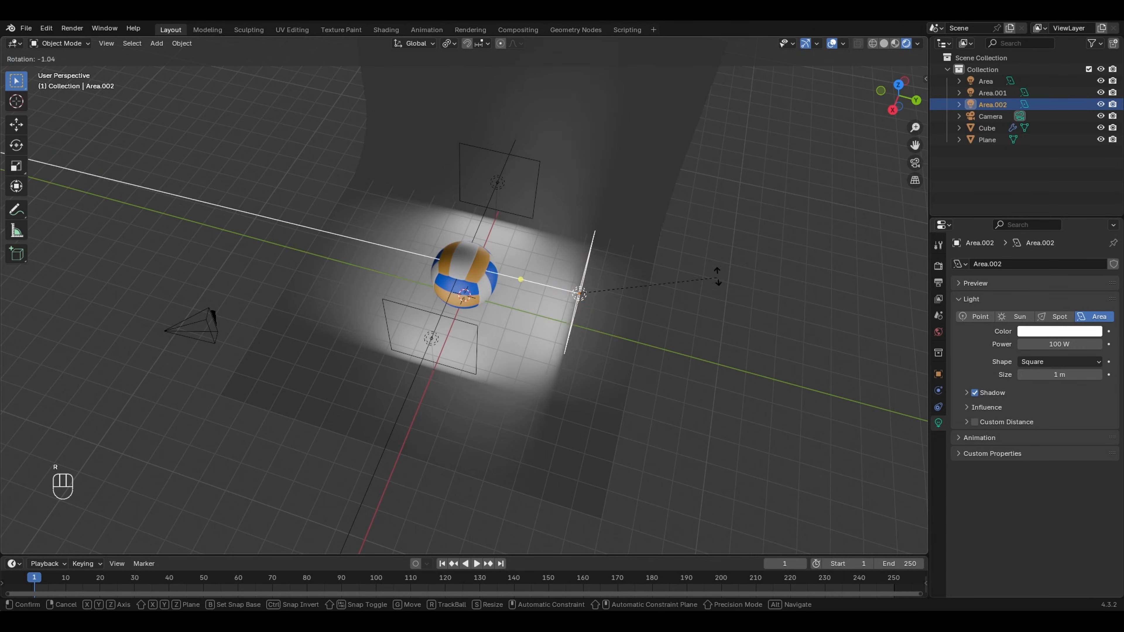
pyautogui.click(721, 285)
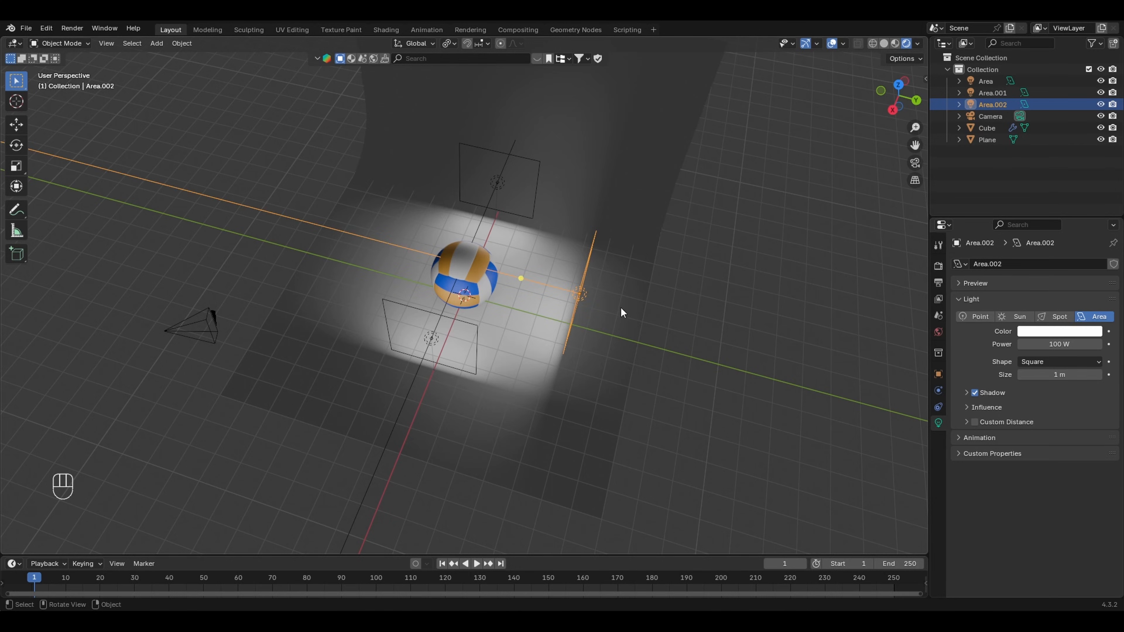
pyautogui.press('r')
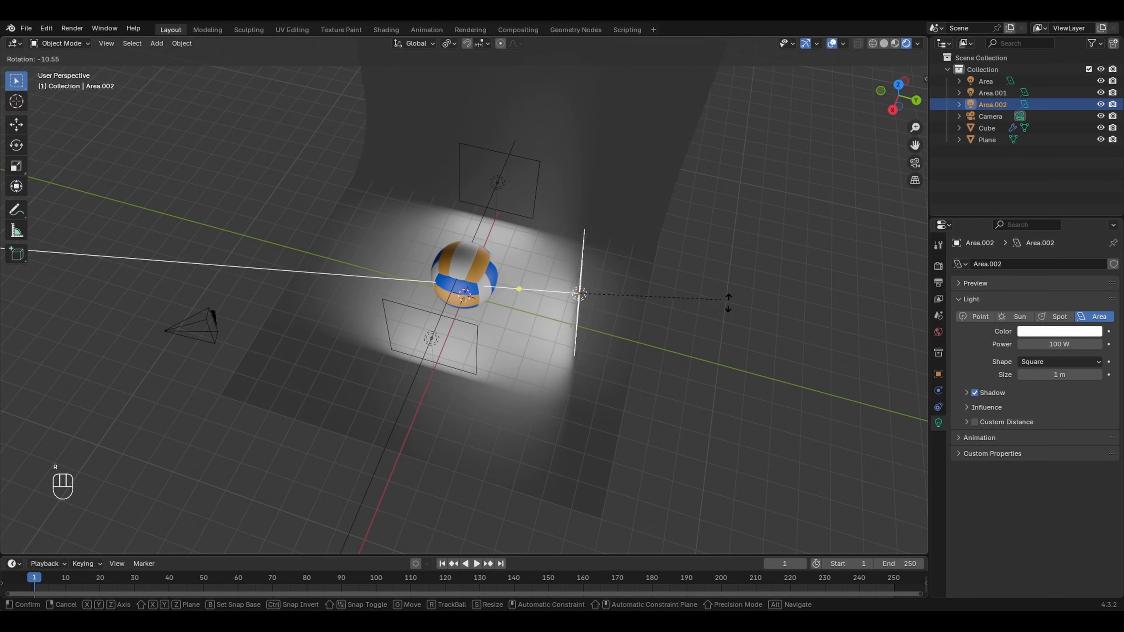
pyautogui.press('y')
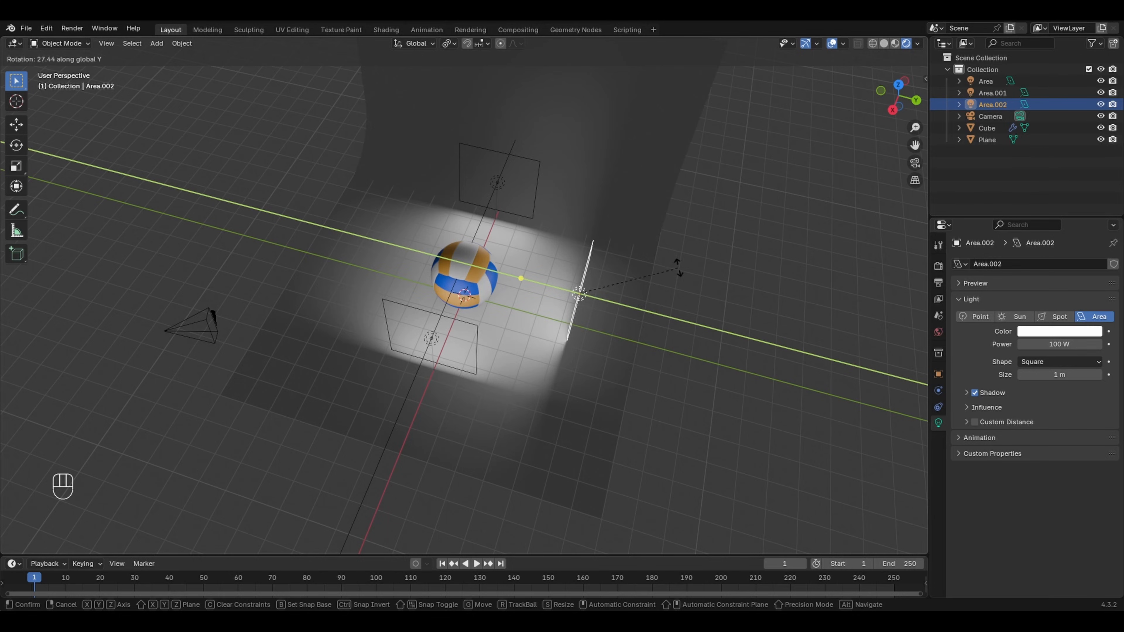
pyautogui.click(664, 290)
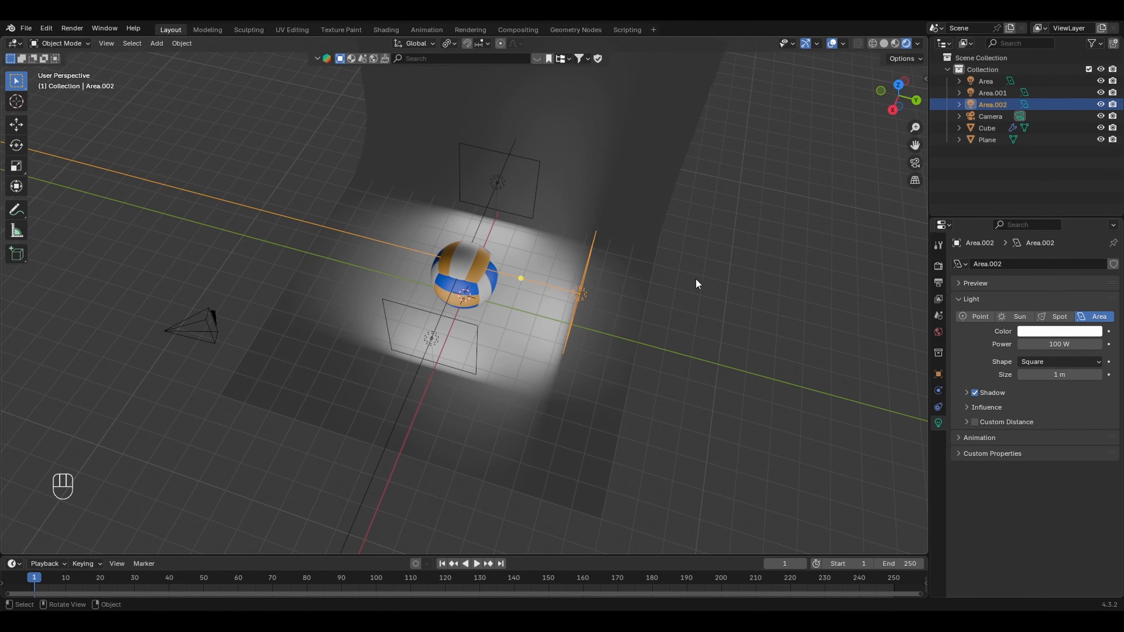
pyautogui.press('r')
pyautogui.press('z')
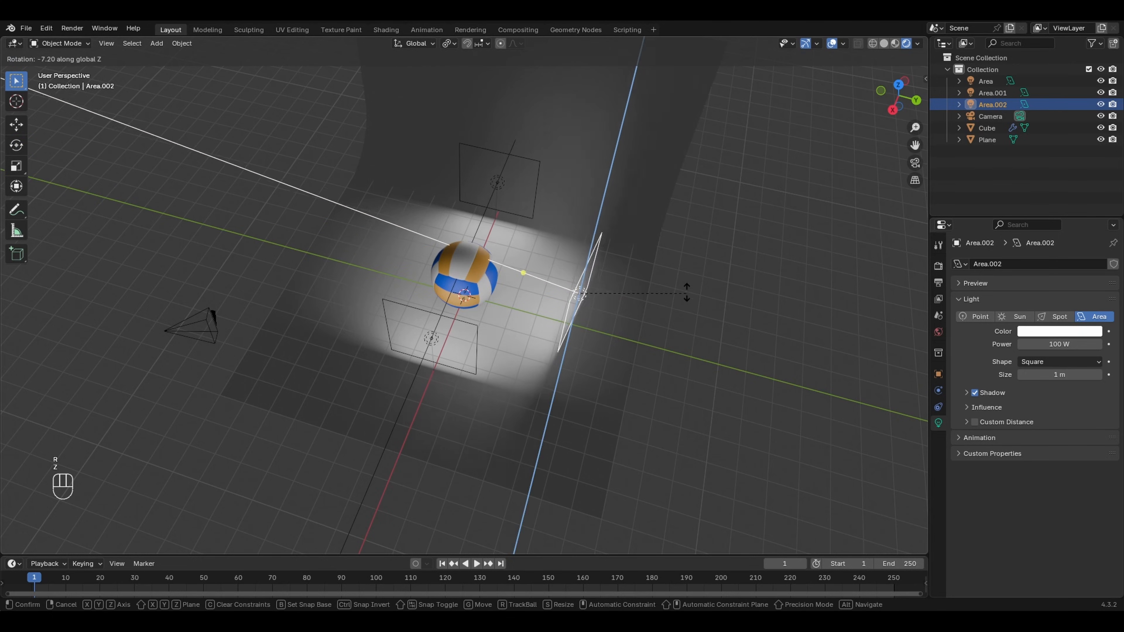
pyautogui.click(684, 256)
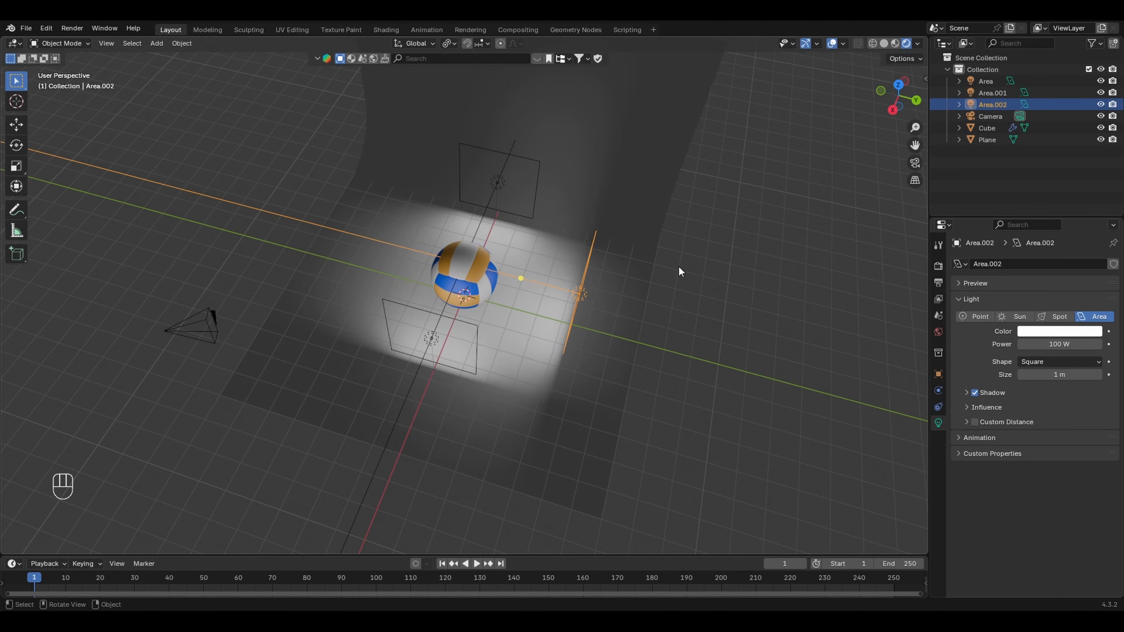
pyautogui.press('z')
# Step: Duplicate the third area light in place and rotate the copy 180° about the global X axis
pyautogui.hotkey('shift', 'd')
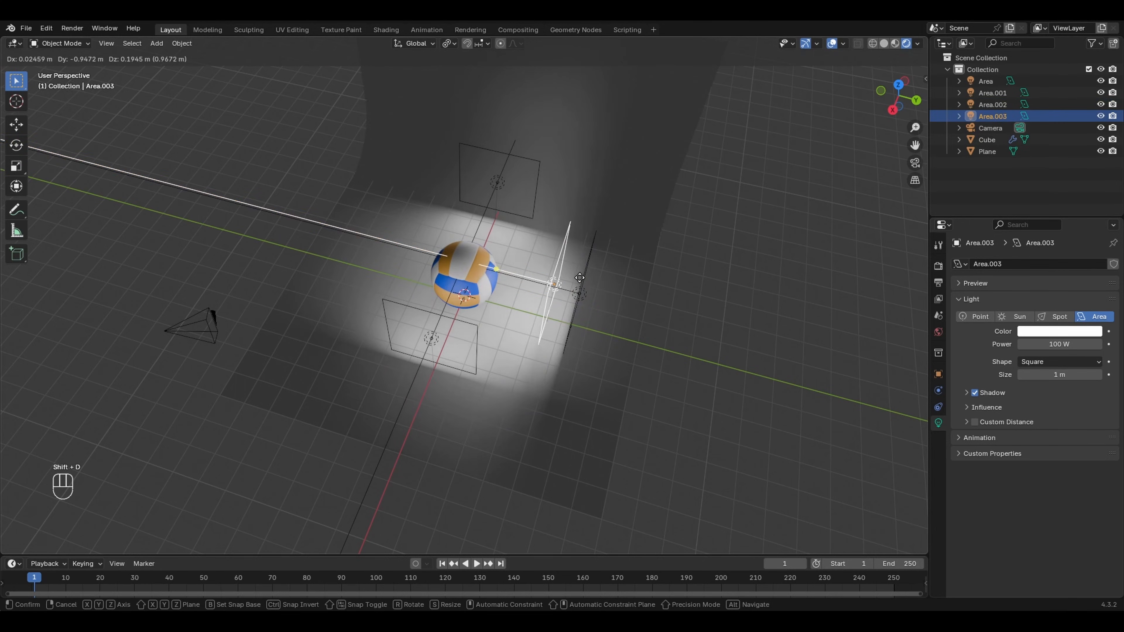
pyautogui.rightClick(579, 277)
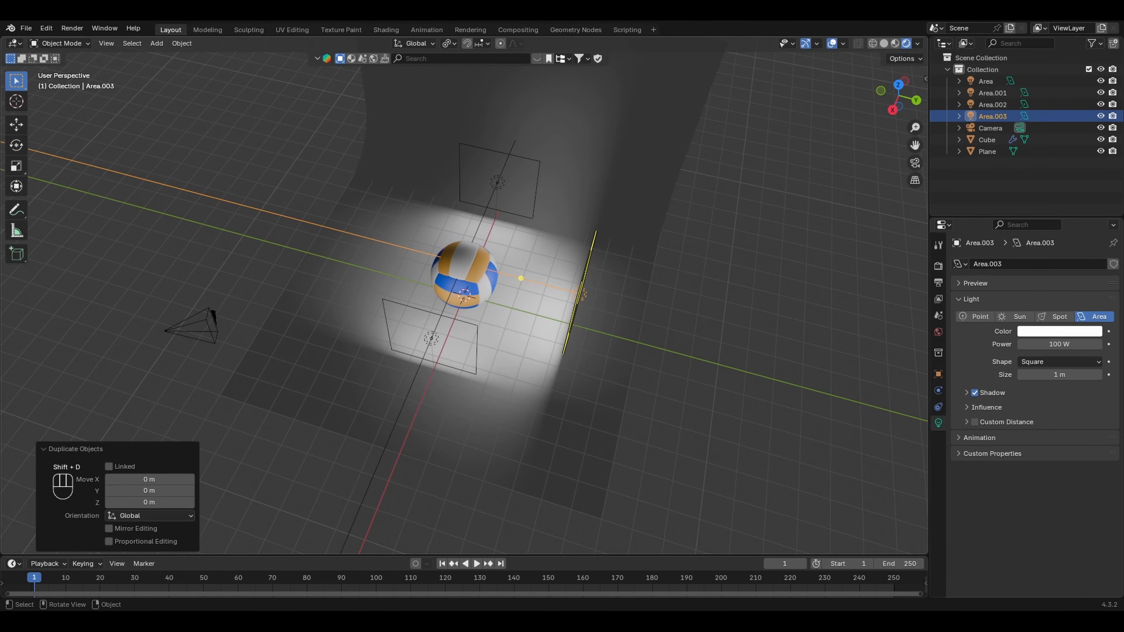
pyautogui.press('r')
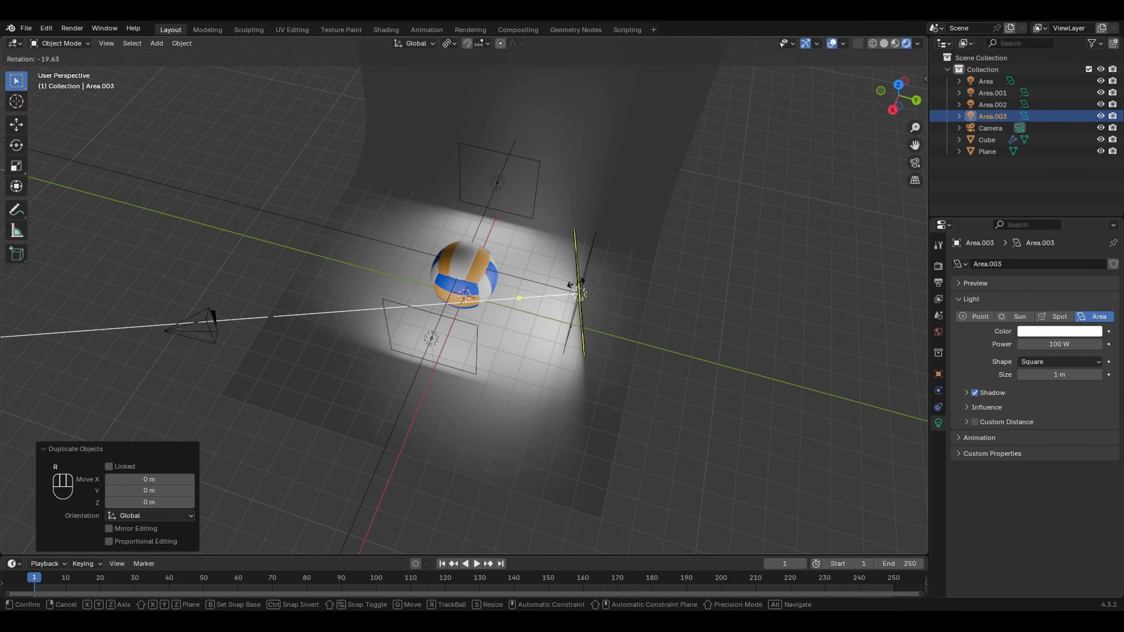
pyautogui.press('x')
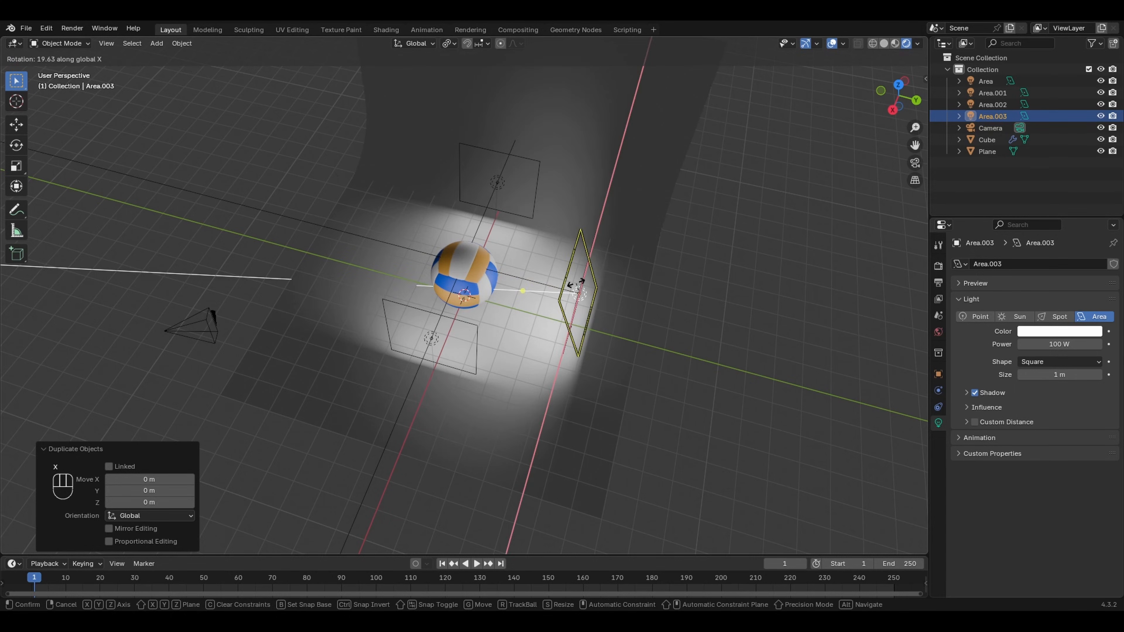
pyautogui.write('180')
pyautogui.press('Return')
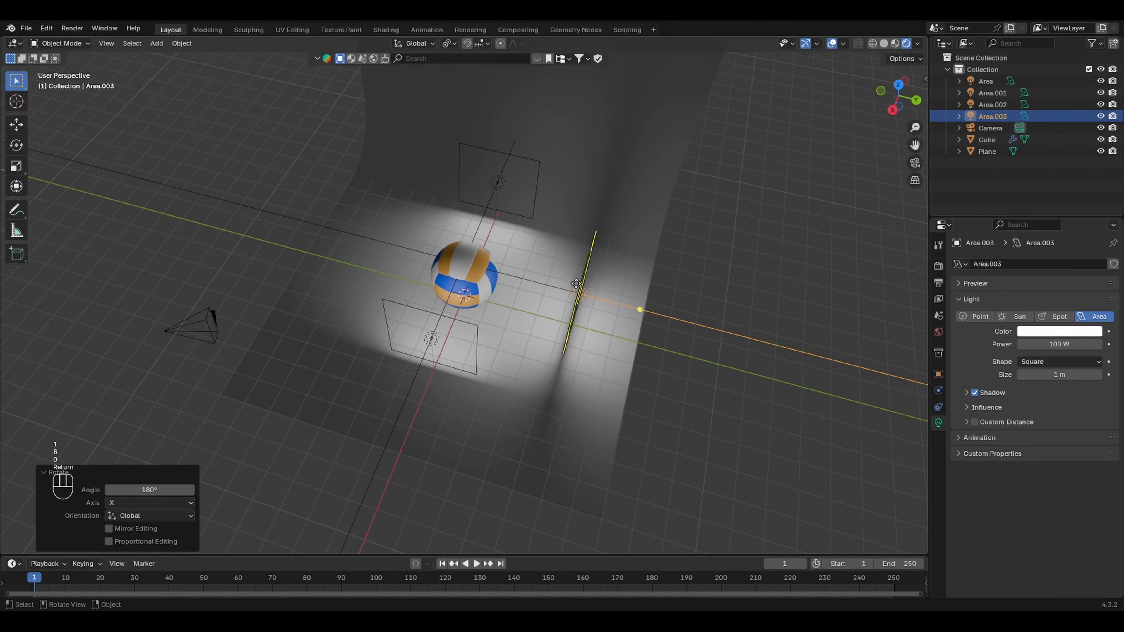
# Step: Move the fourth area light about -8.75 m along global Y to the opposite side of the ball
pyautogui.press('g')
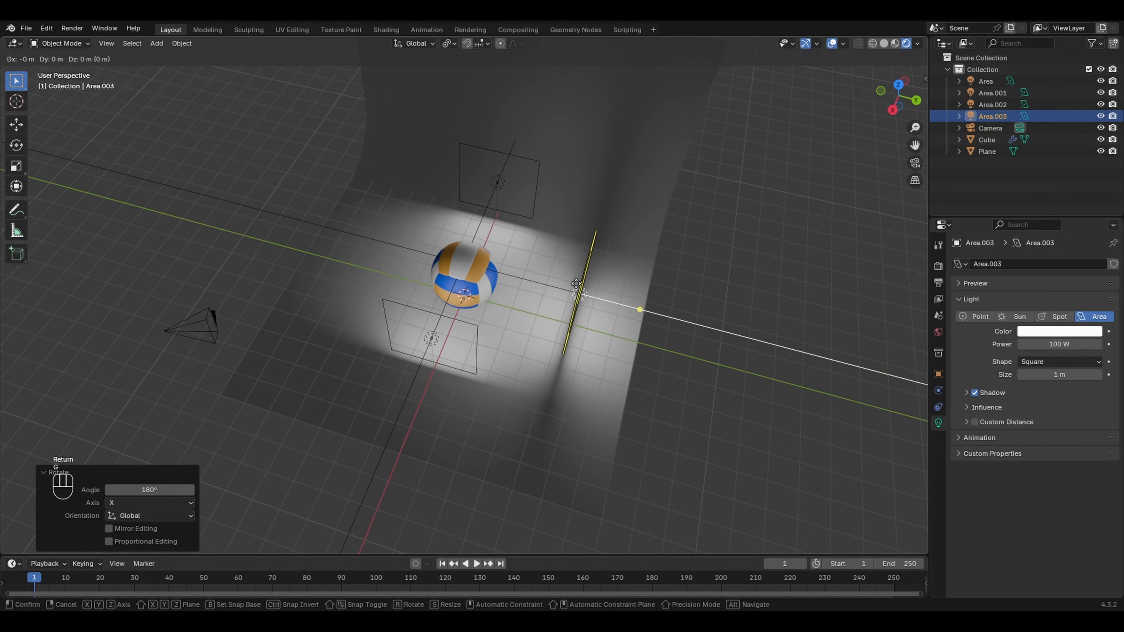
pyautogui.press('y')
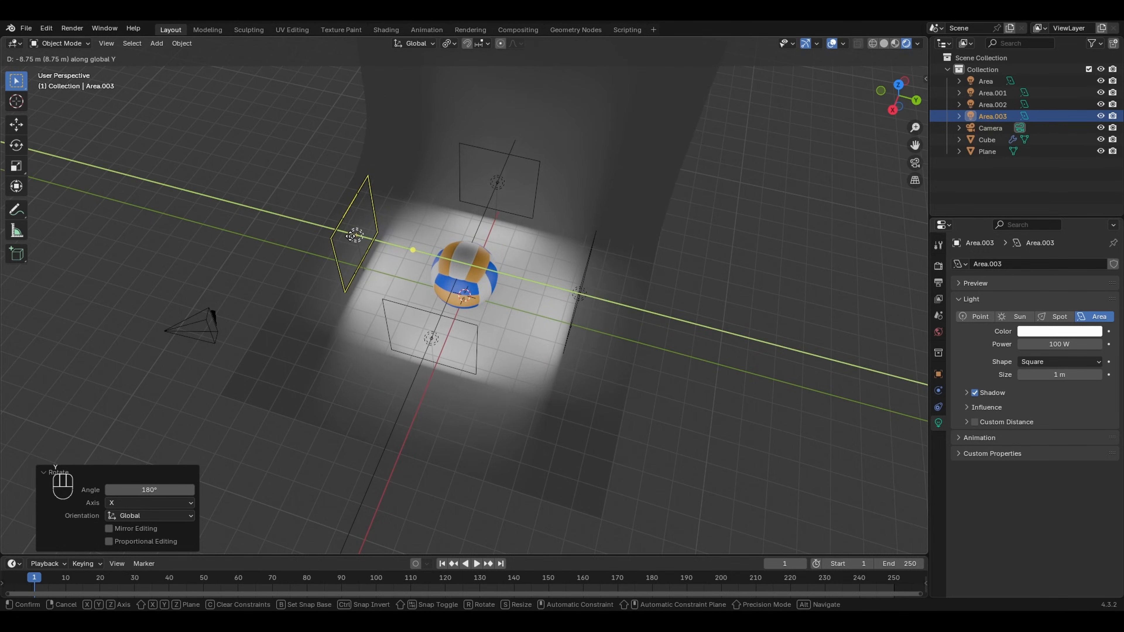
pyautogui.click(353, 236)
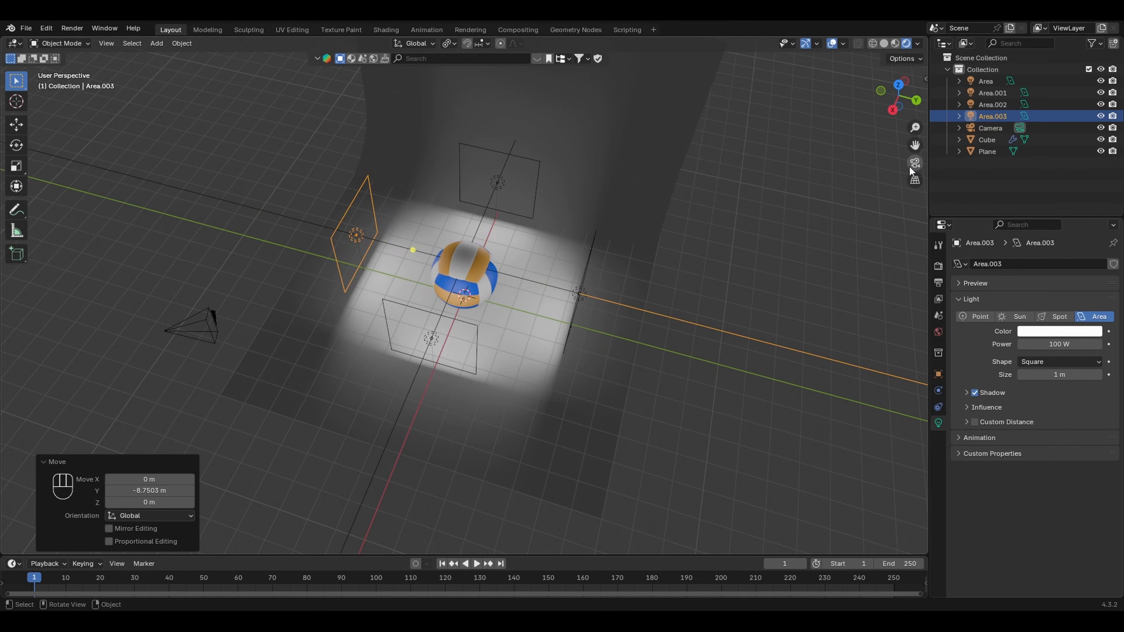
pyautogui.click(690, 337)
# Step: Move the camera about 12.78 m along the global Y axis
pyautogui.moveTo(690, 337); pyautogui.dragTo(581, 345, button='middle')
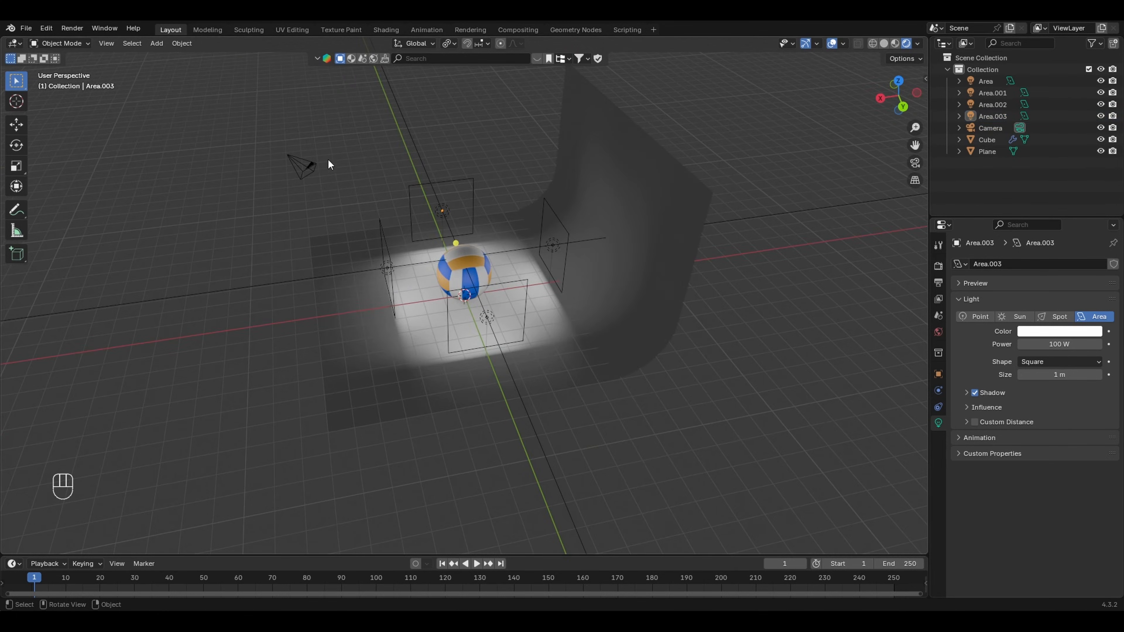
pyautogui.click(308, 173)
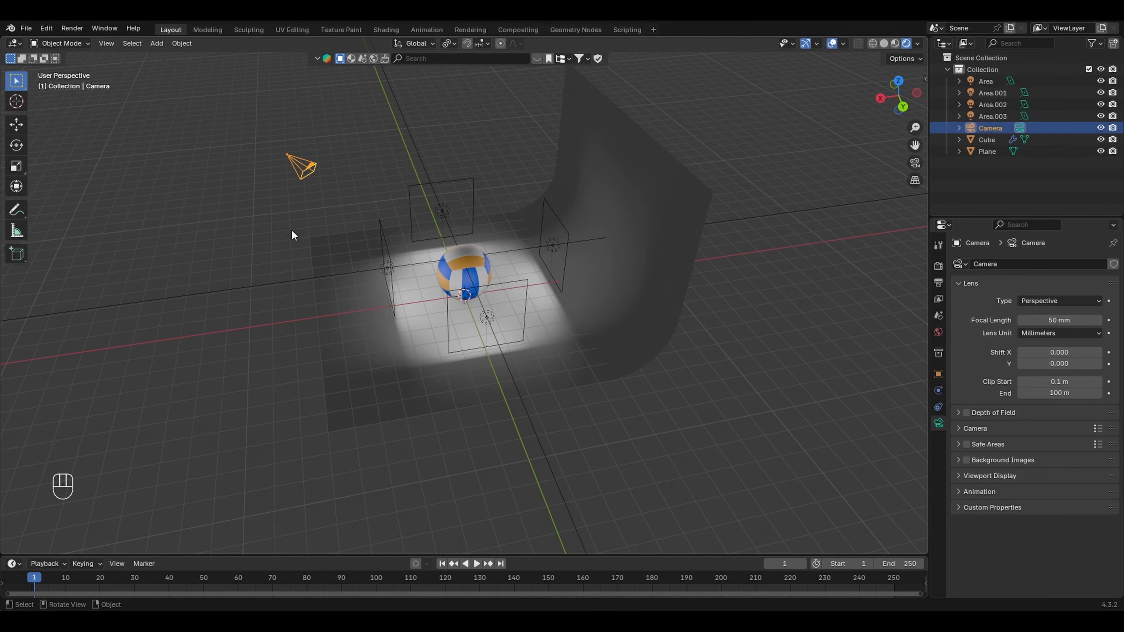
pyautogui.press('g')
pyautogui.press('y')
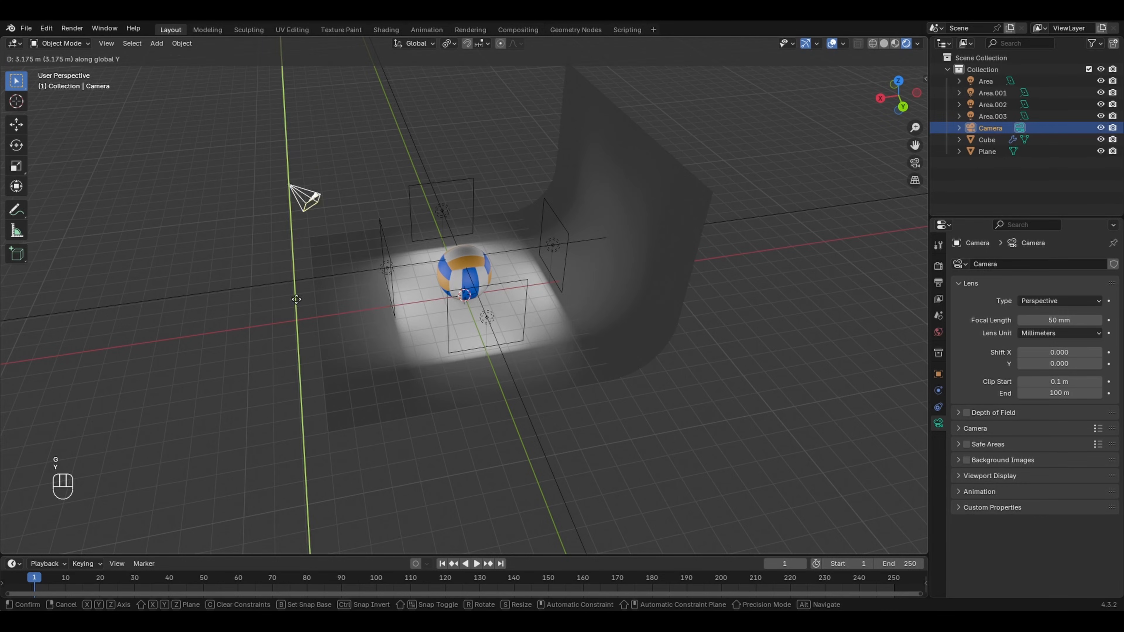
pyautogui.click(315, 392)
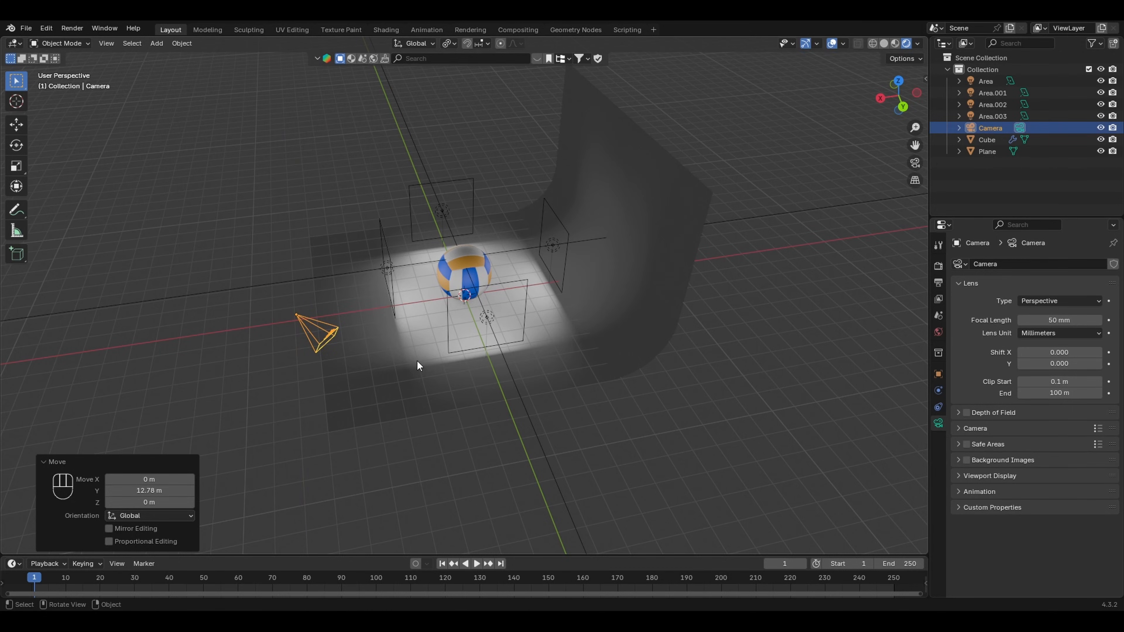
pyautogui.press('r')
pyautogui.press('z')
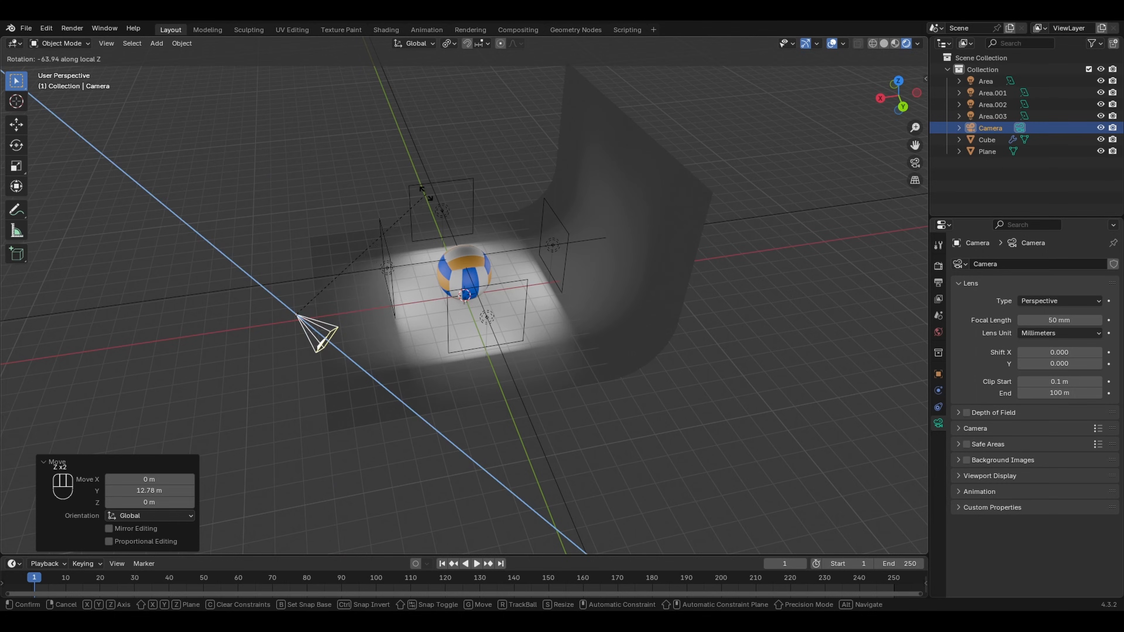
pyautogui.click(392, 357)
# Step: Look through the camera and fly it sideways in walk navigation, turning it until the volleyball comes into frame
pyautogui.moveTo(392, 357); pyautogui.dragTo(510, 395, button='middle')
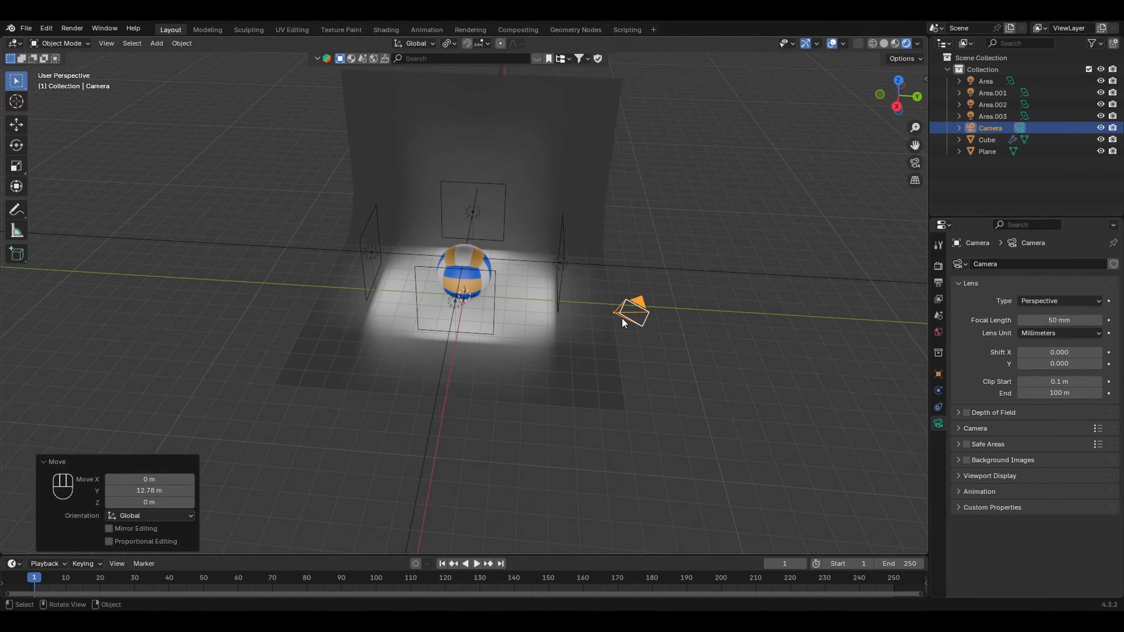
pyautogui.click(644, 322)
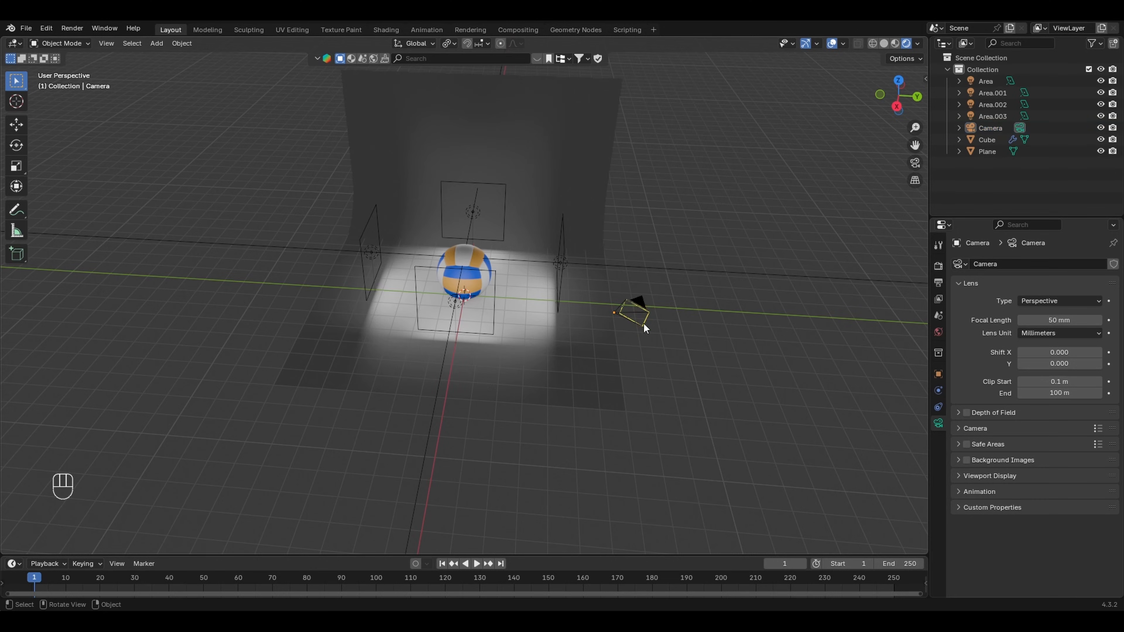
pyautogui.click(915, 163)
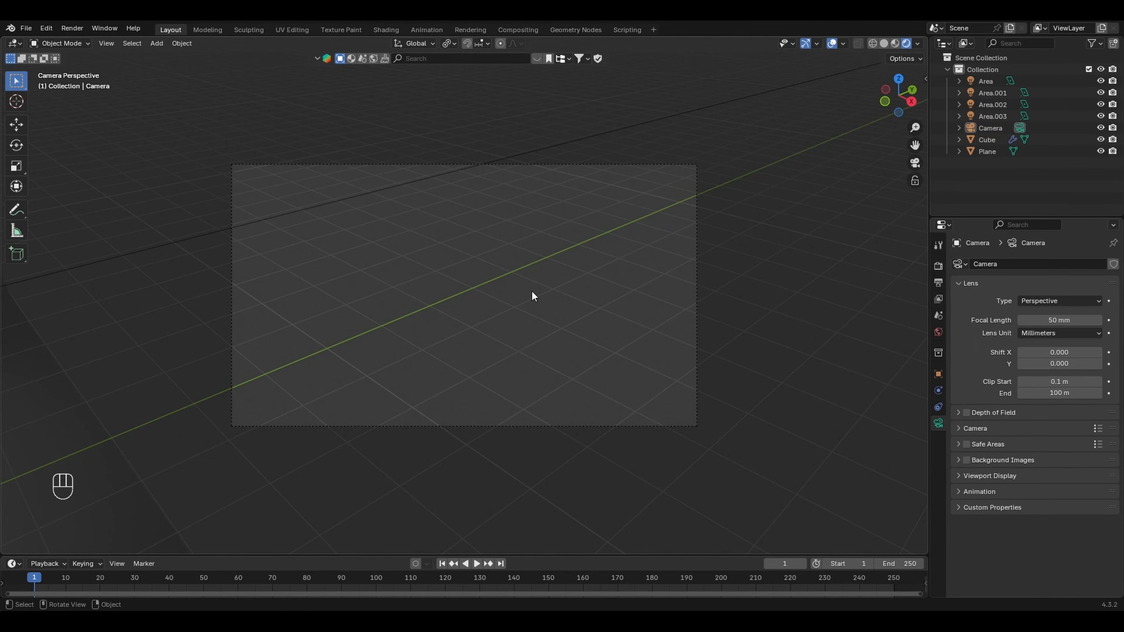
pyautogui.press('shift')
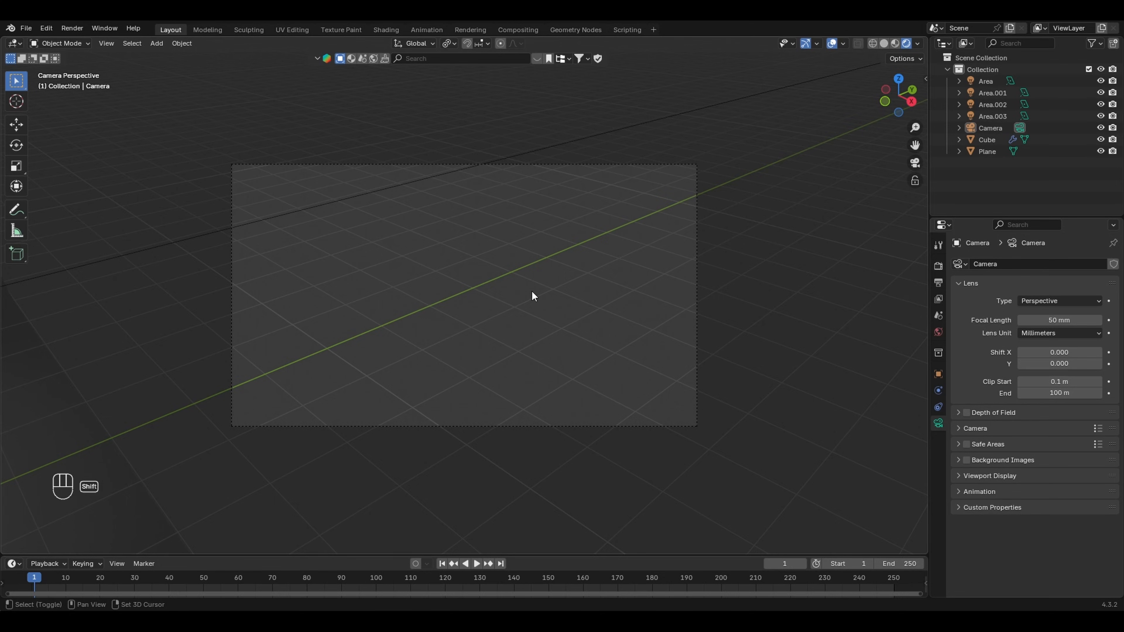
pyautogui.hotkey('shift', '`')
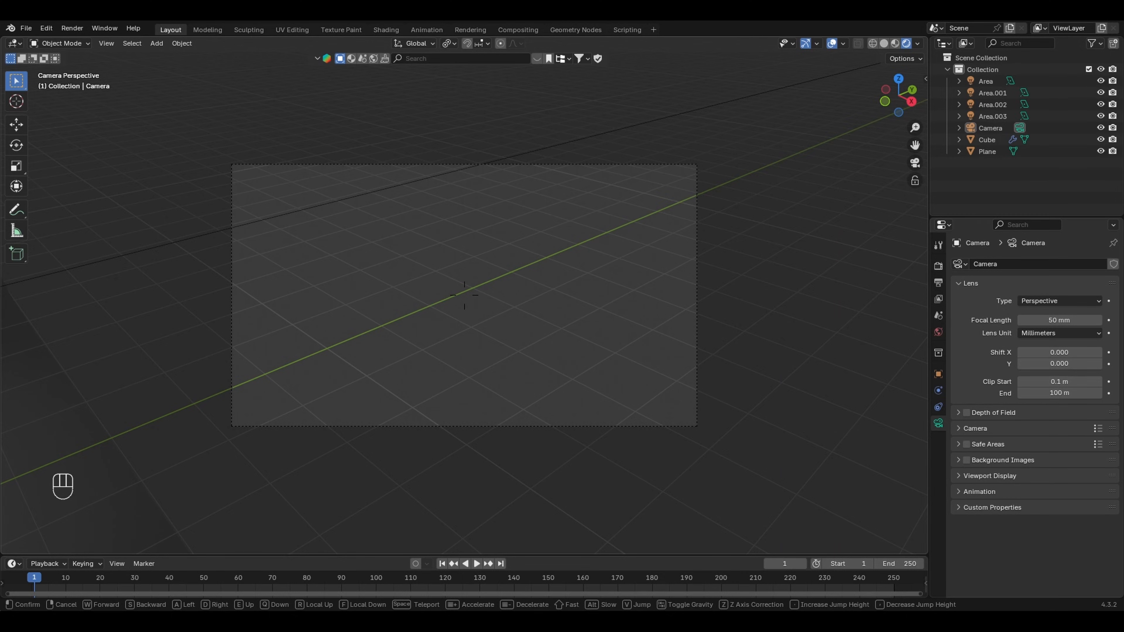
pyautogui.press('a')
pyautogui.press('a')
pyautogui.press('a')
pyautogui.press('a')
pyautogui.press('a')
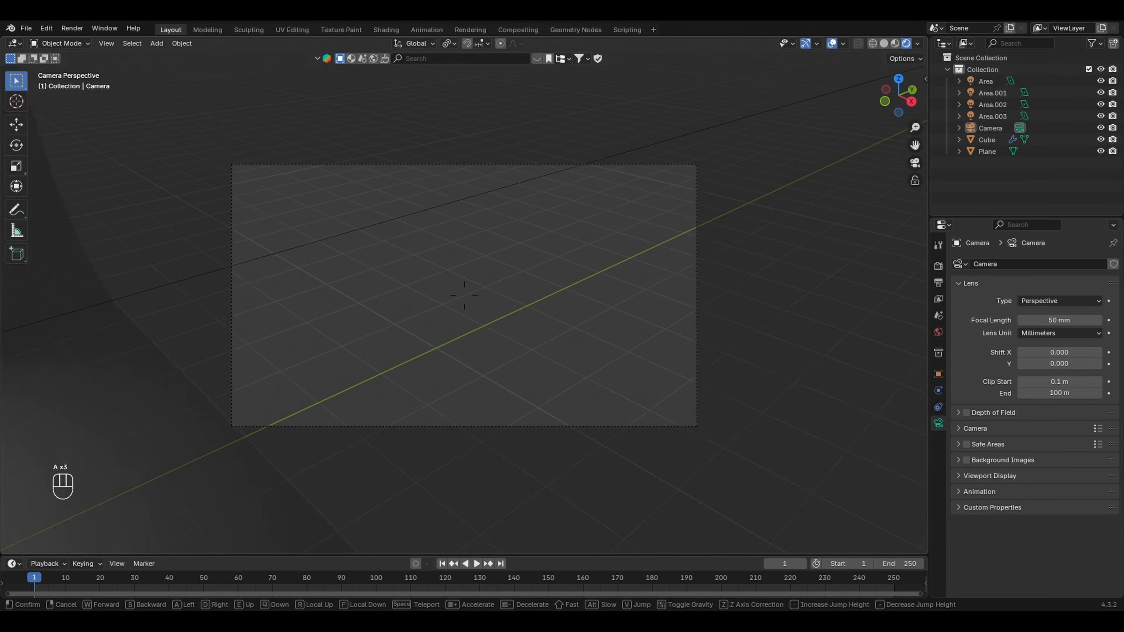
pyautogui.press('a')
pyautogui.press('a')
pyautogui.press('a')
pyautogui.press('a')
pyautogui.press('a')
pyautogui.press('a')
pyautogui.press('a')
pyautogui.press('a')
pyautogui.press('a')
pyautogui.press('a')
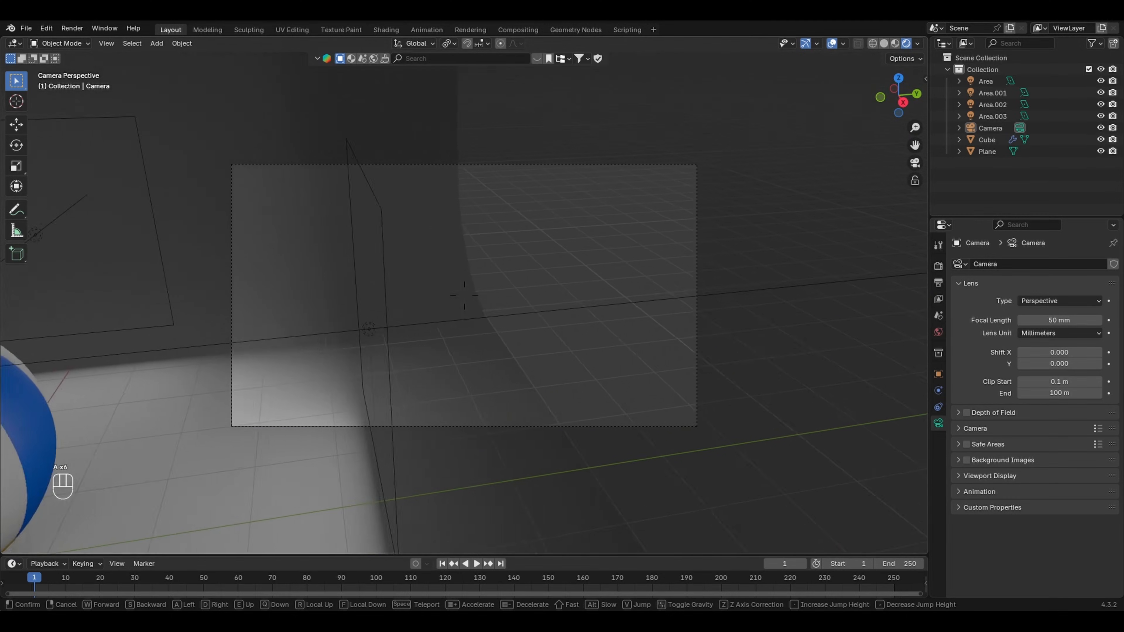
pyautogui.press('a')
pyautogui.press('a')
pyautogui.press('a')
pyautogui.press('a')
pyautogui.press('a')
pyautogui.press('a')
pyautogui.press('a')
pyautogui.press('a')
pyautogui.press('a')
pyautogui.press('a')
pyautogui.press('a')
pyautogui.press('a')
pyautogui.press('a')
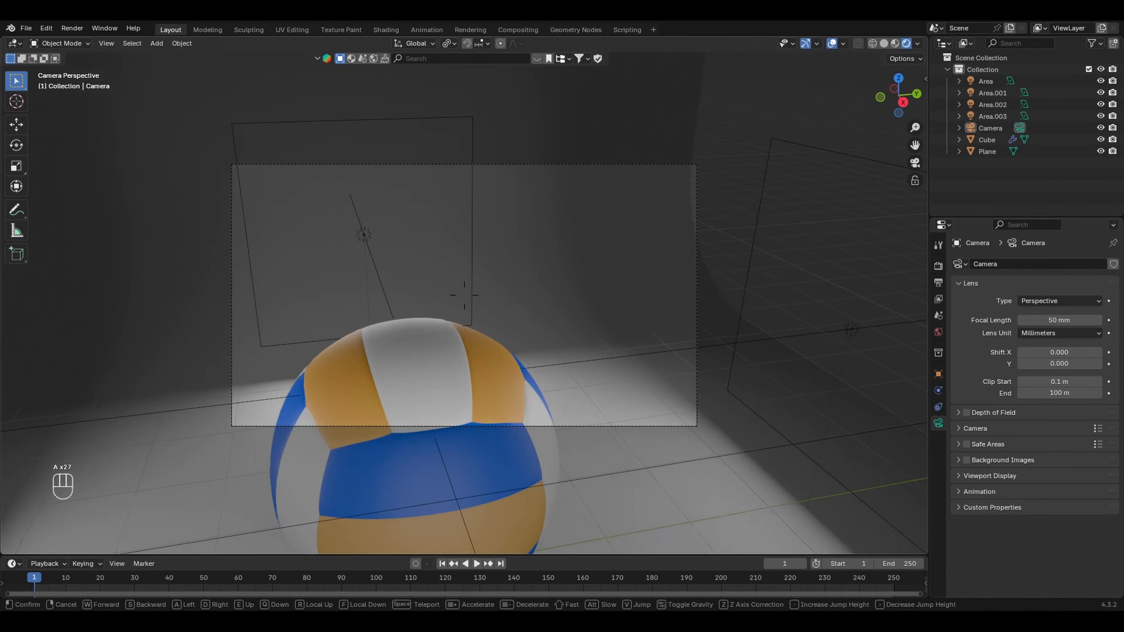
# Step: Fly the camera backward, lower it and shift it sideways to face the volleyball and backdrop head-on
pyautogui.press('s')
pyautogui.press('s')
pyautogui.press('s')
pyautogui.press('s')
pyautogui.press('s')
pyautogui.press('s')
pyautogui.press('s')
pyautogui.press('s')
pyautogui.press('q')
pyautogui.press('q')
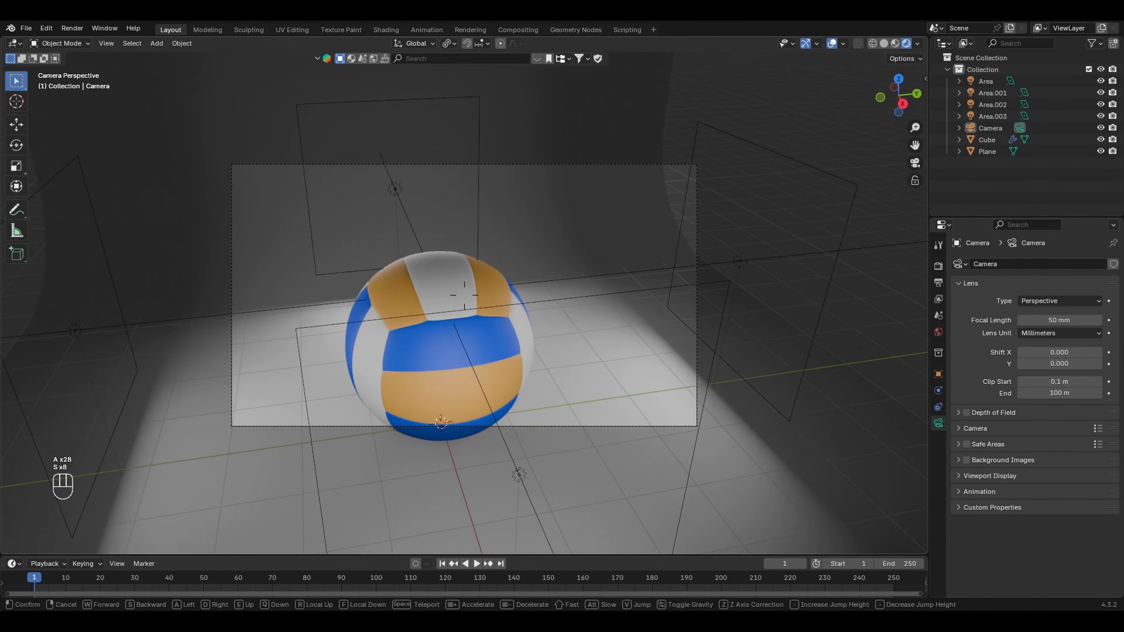
pyautogui.press('q')
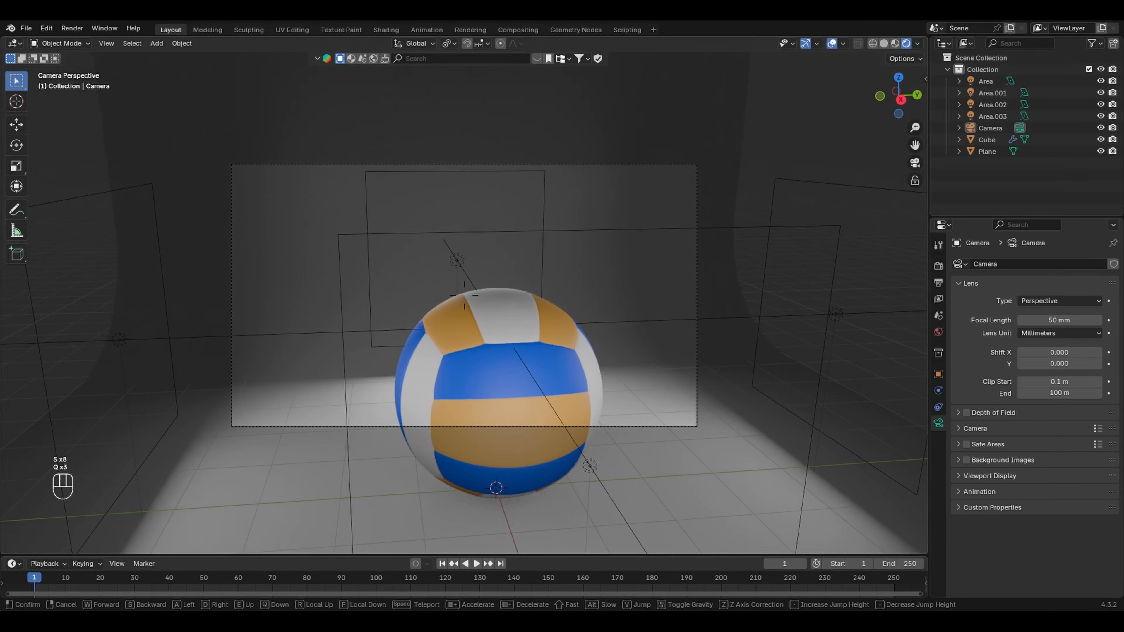
pyautogui.press('d')
pyautogui.press('d')
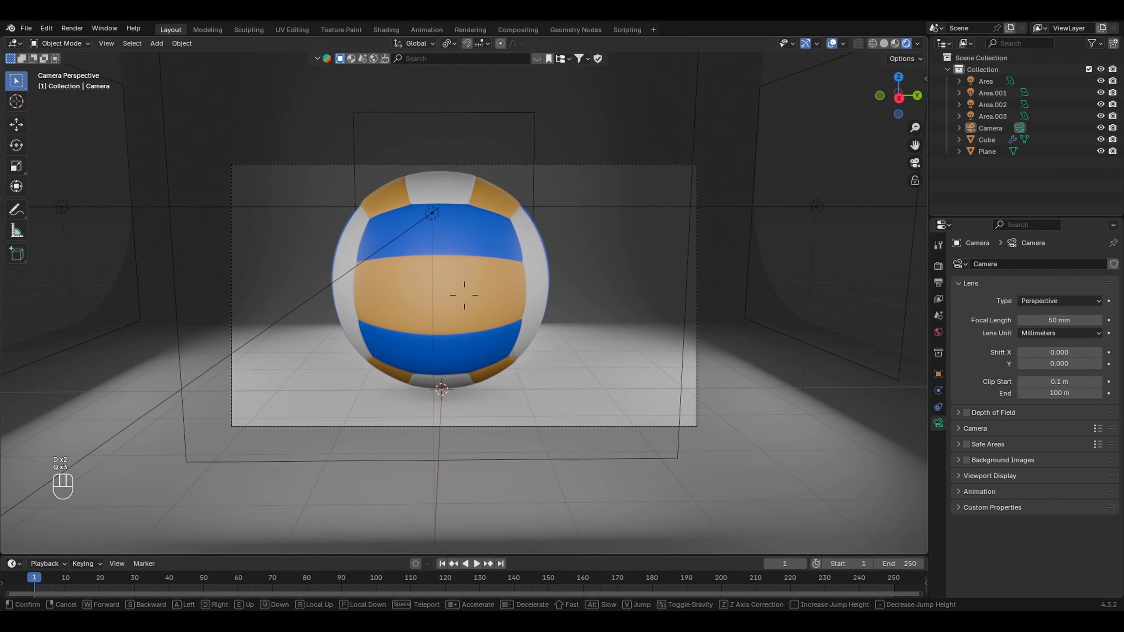
# Step: Back the camera away until the whole volleyball sits near the frame's centre with space around it, and keep that placement
pyautogui.press('s')
pyautogui.press('s')
pyautogui.press('s')
pyautogui.press('s')
pyautogui.press('s')
pyautogui.press('s')
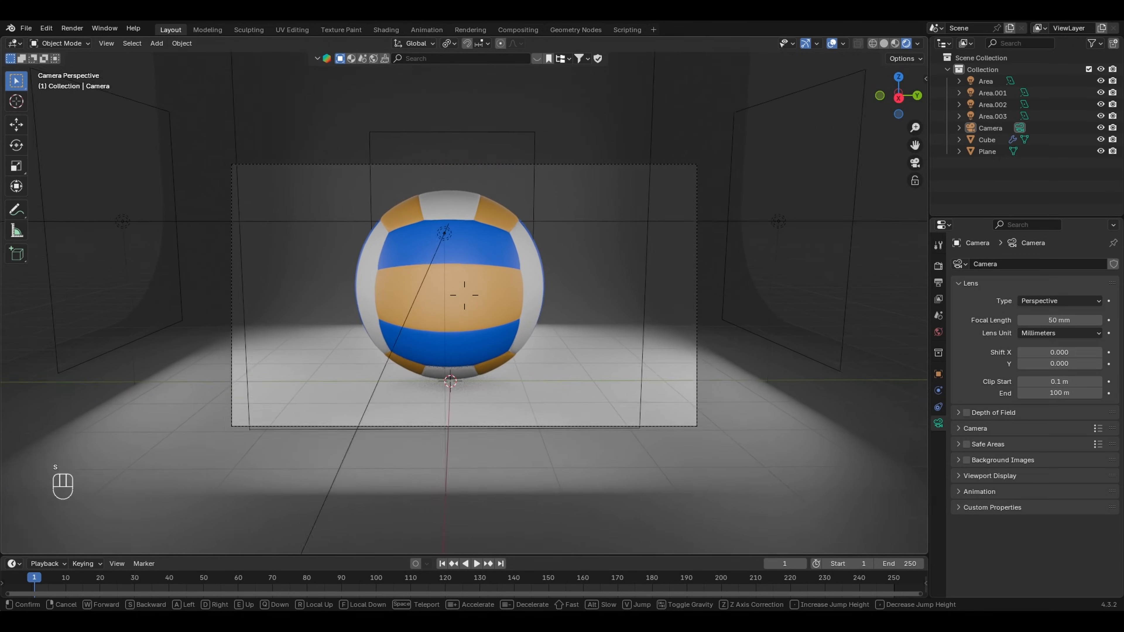
pyautogui.press('w')
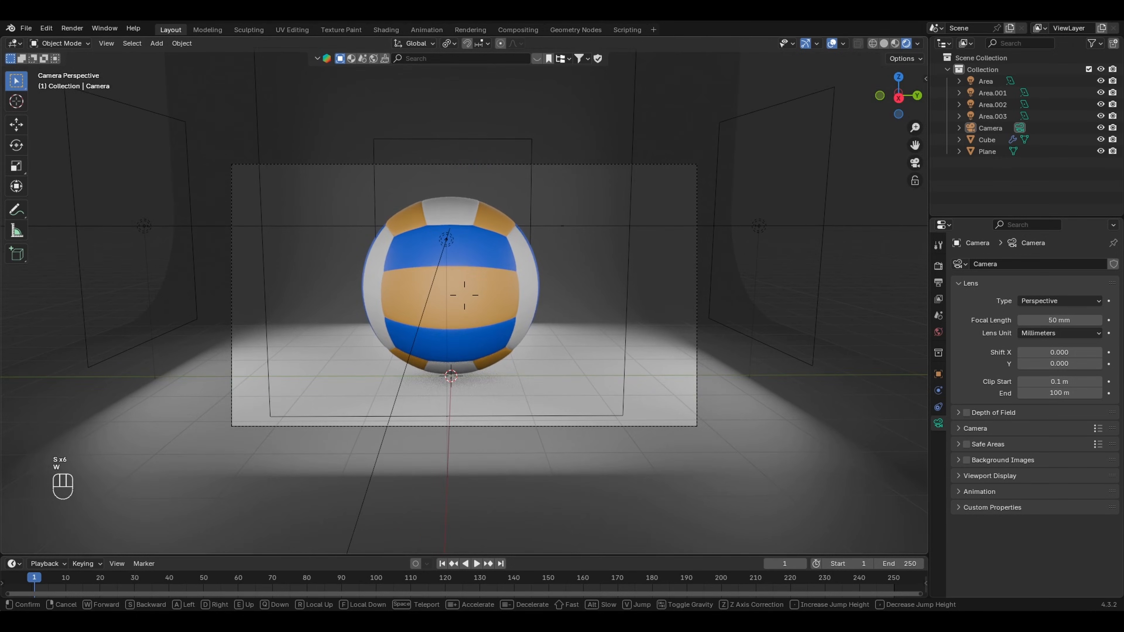
pyautogui.press('s')
pyautogui.click(533, 291)
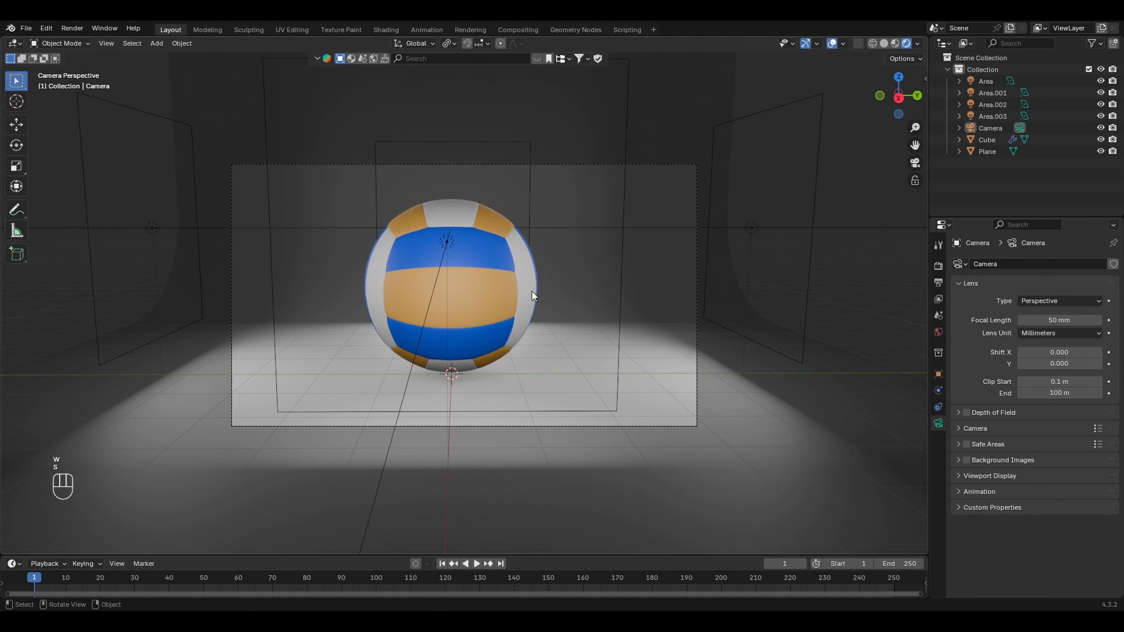
# Step: Rotate the volleyball about 49.3° around the global Z axis and about 78.7° around the global X axis
pyautogui.click(500, 300)
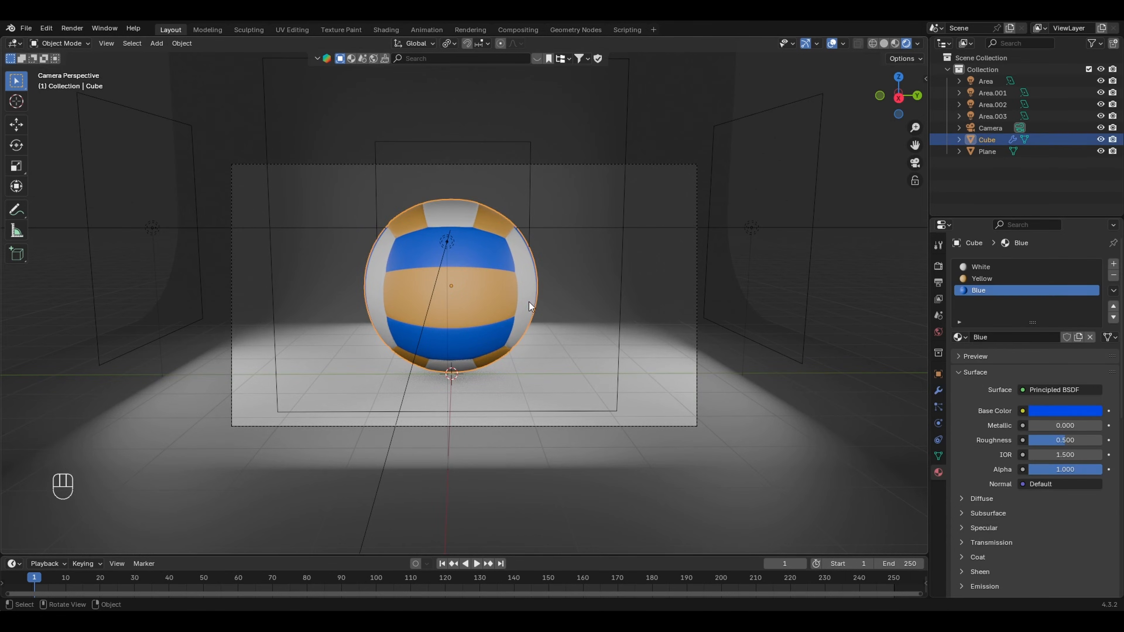
pyautogui.press('r')
pyautogui.press('z')
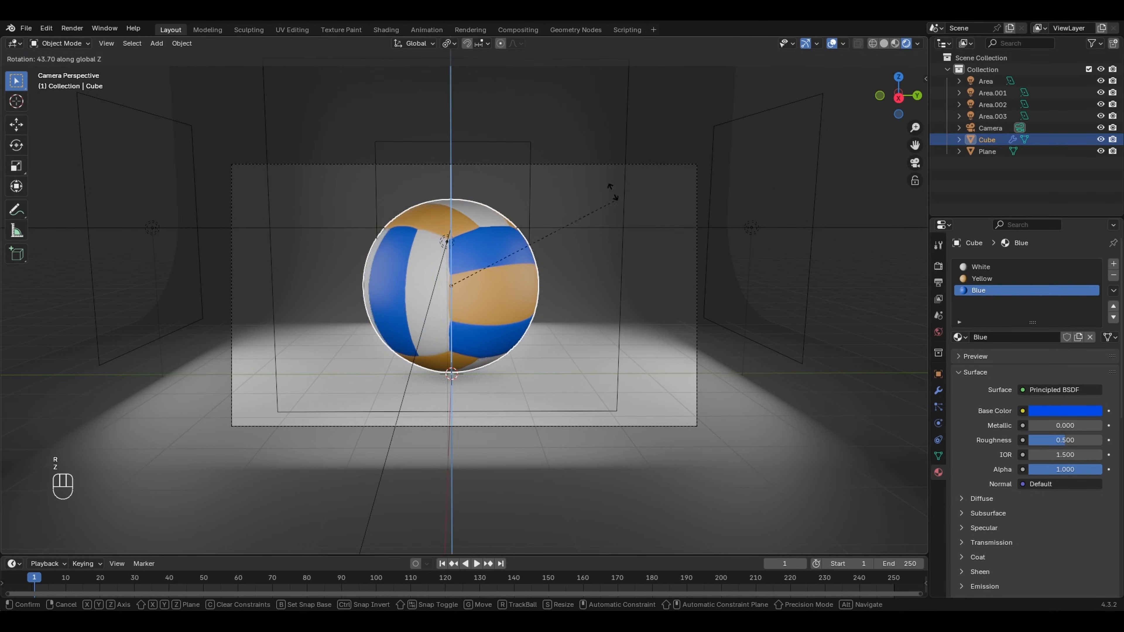
pyautogui.click(610, 182)
pyautogui.press('r')
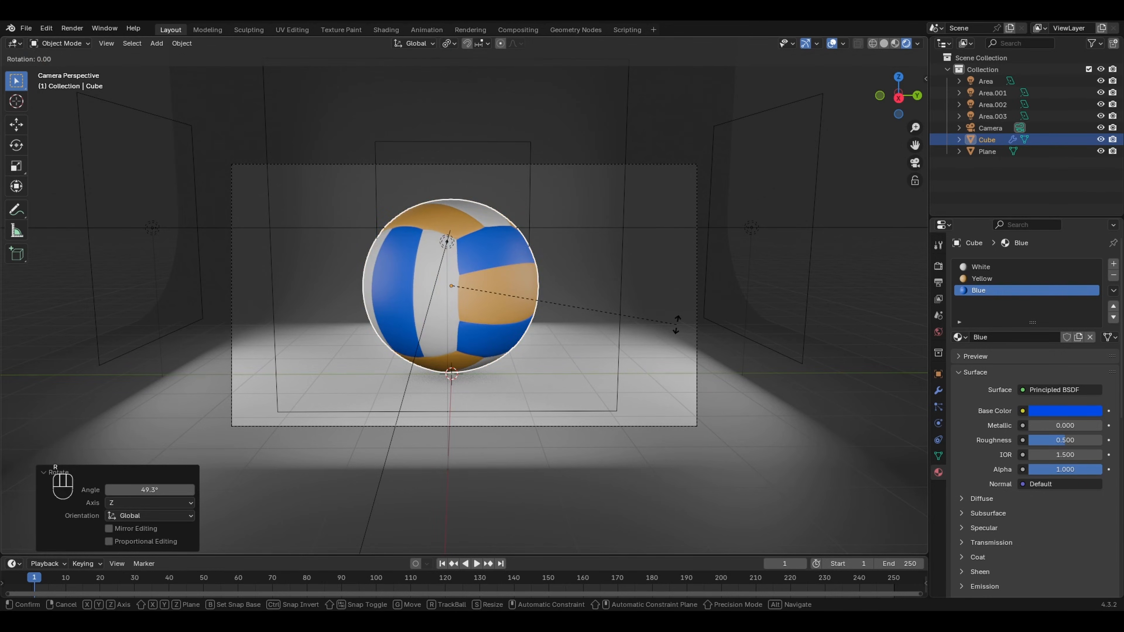
pyautogui.press('x')
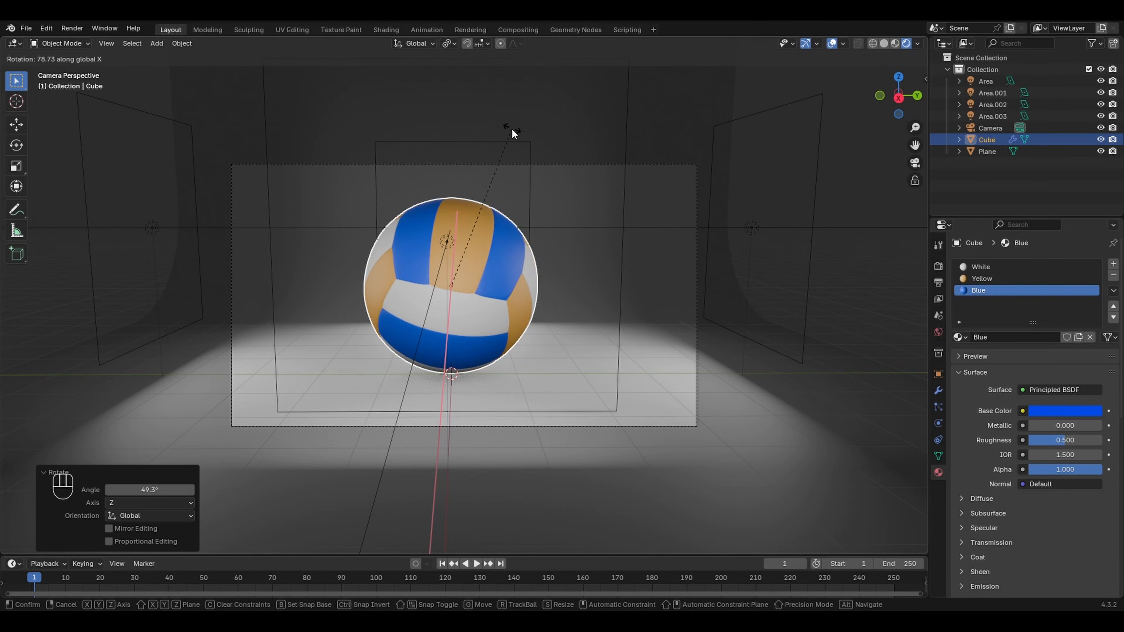
pyautogui.click(511, 128)
# Step: Turn the volleyball another 46.5° or so around global Z so a junction of differently coloured strips faces the camera
pyautogui.press('r')
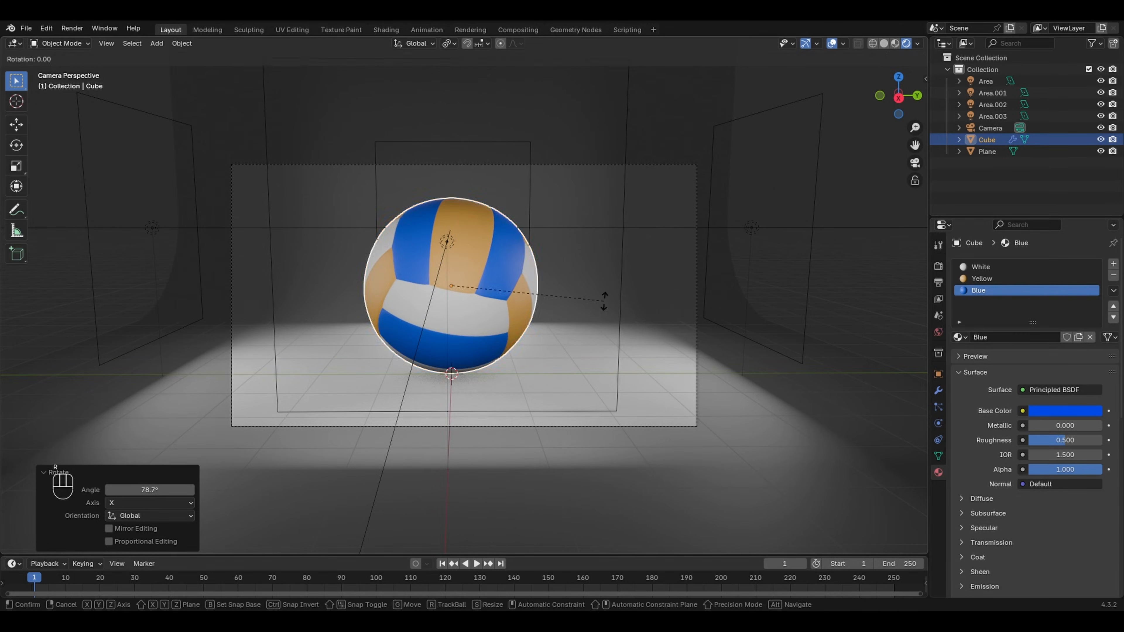
pyautogui.press('z')
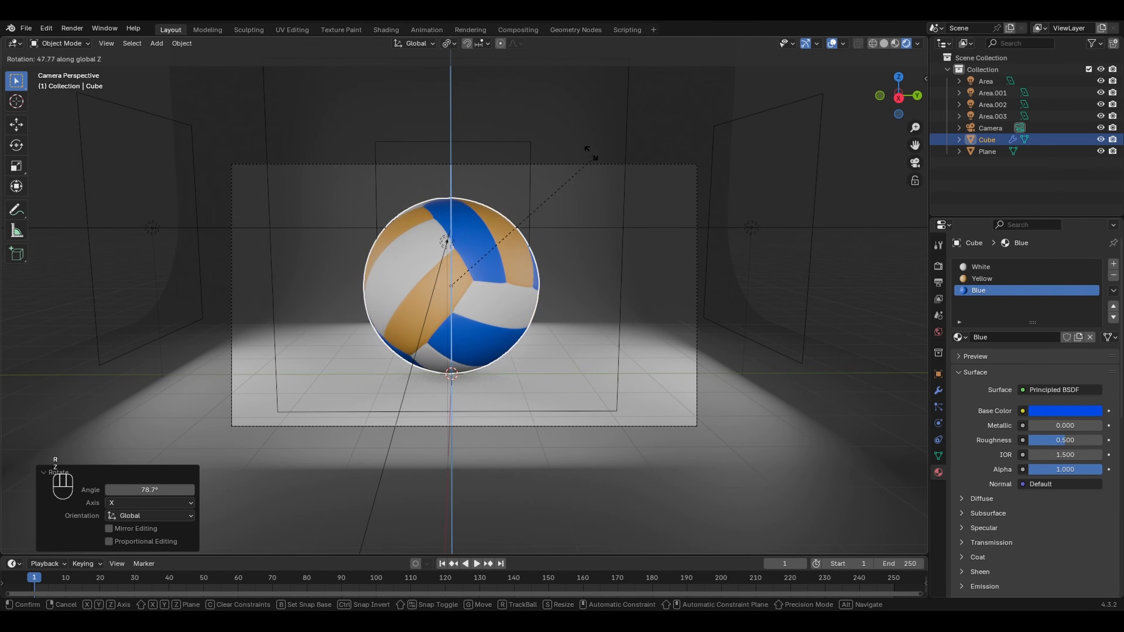
pyautogui.click(593, 163)
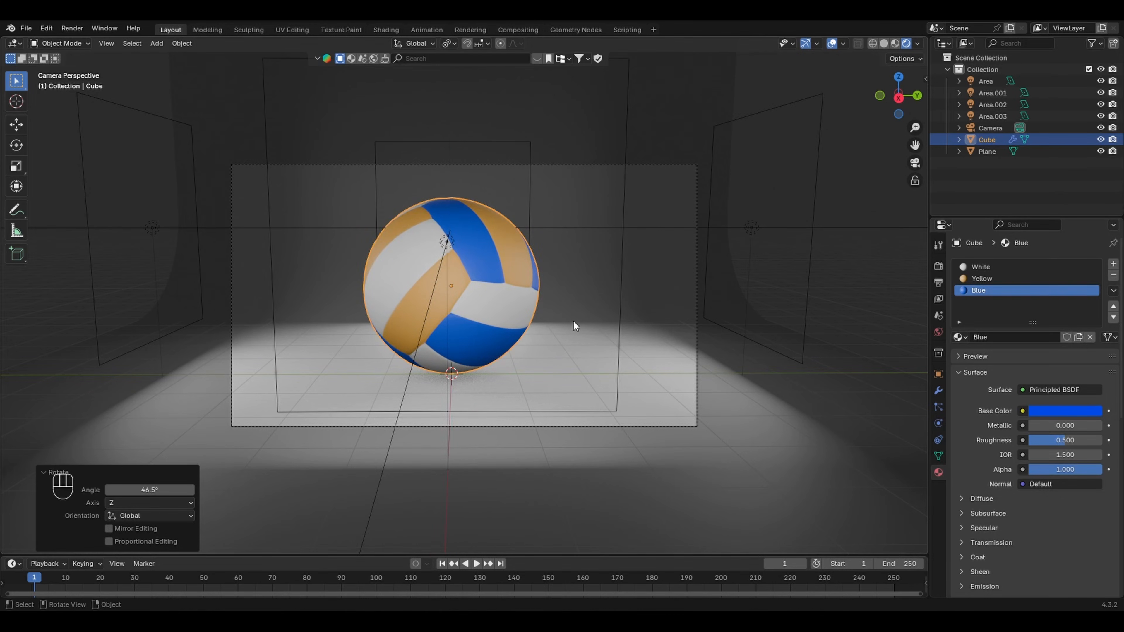
pyautogui.click(574, 322)
# Step: Lower the roughness of the volleyball's Blue material to about 0.146 and its Yellow material to about 0.106
pyautogui.click(496, 316)
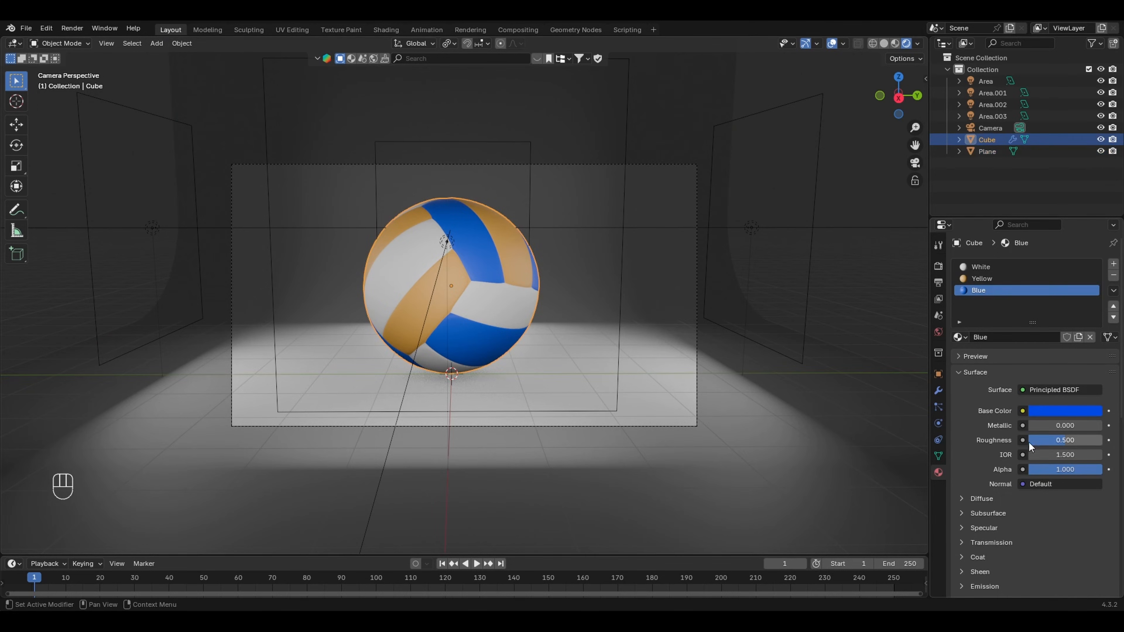
pyautogui.moveTo(1065, 447); pyautogui.dragTo(1041, 446)
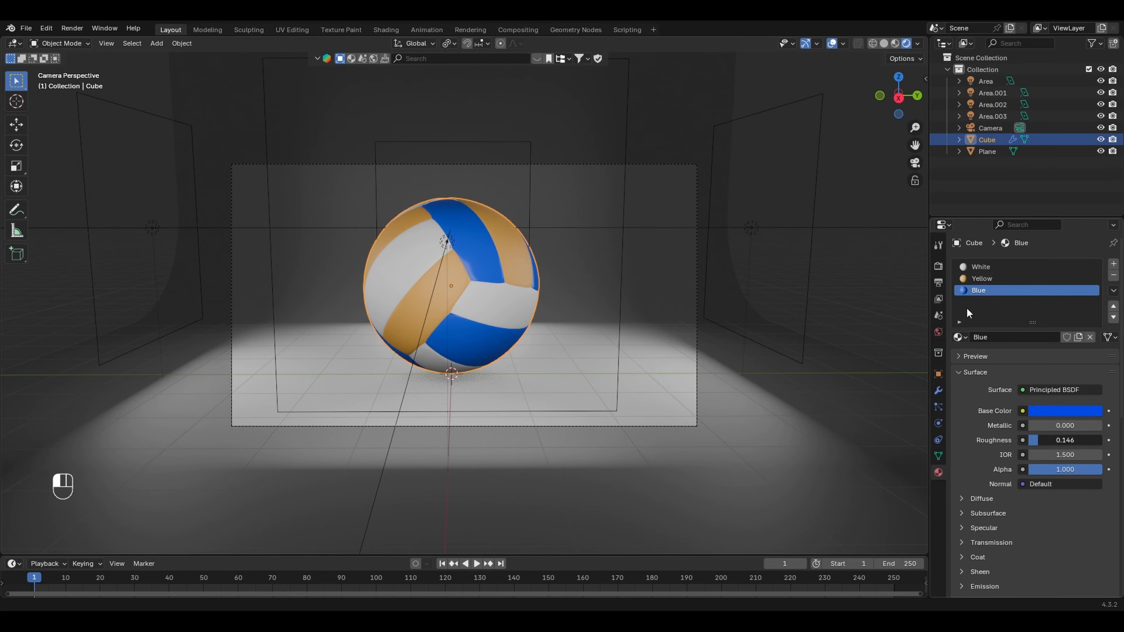
pyautogui.click(981, 279)
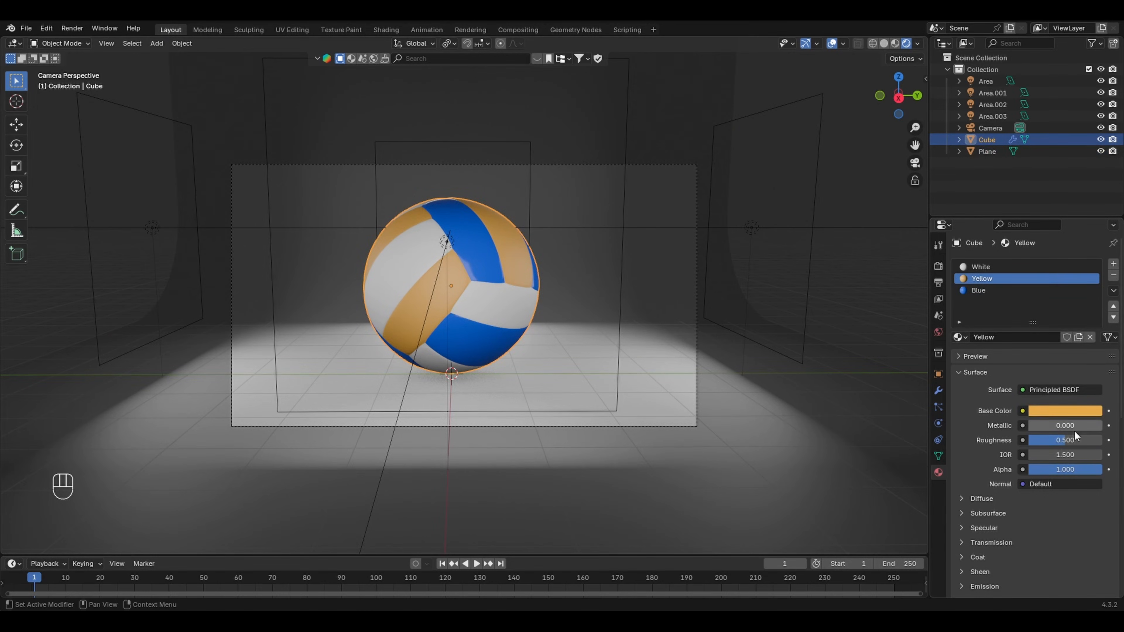
pyautogui.moveTo(1064, 440); pyautogui.dragTo(1033, 440)
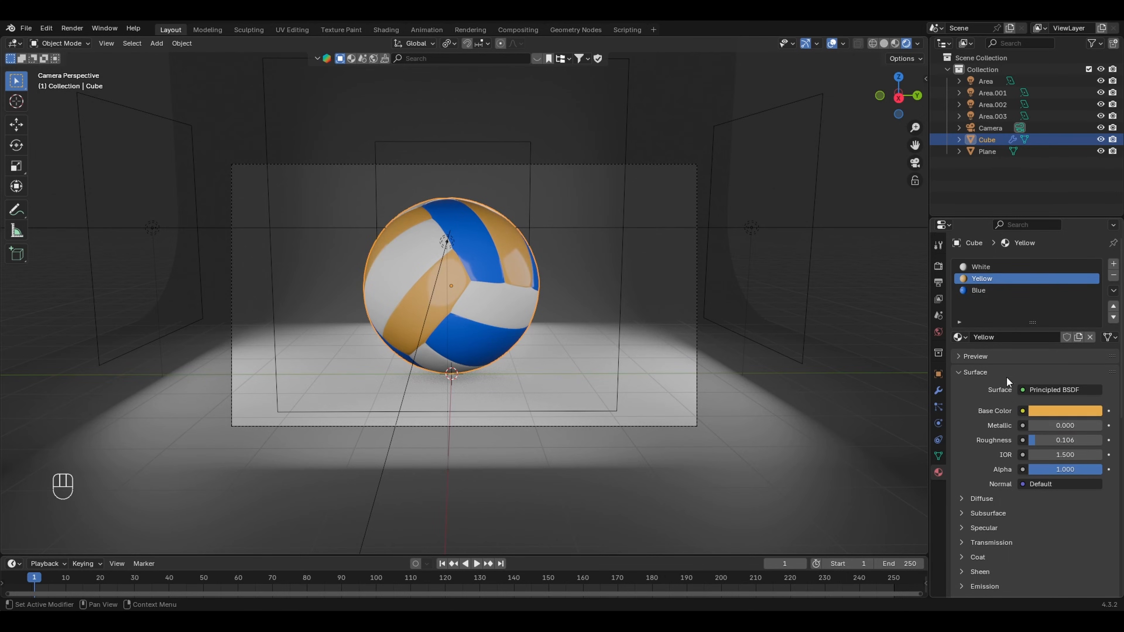
# Step: Lower the roughness of the volleyball's White material to about 0.146 and deselect the ball
pyautogui.click(981, 267)
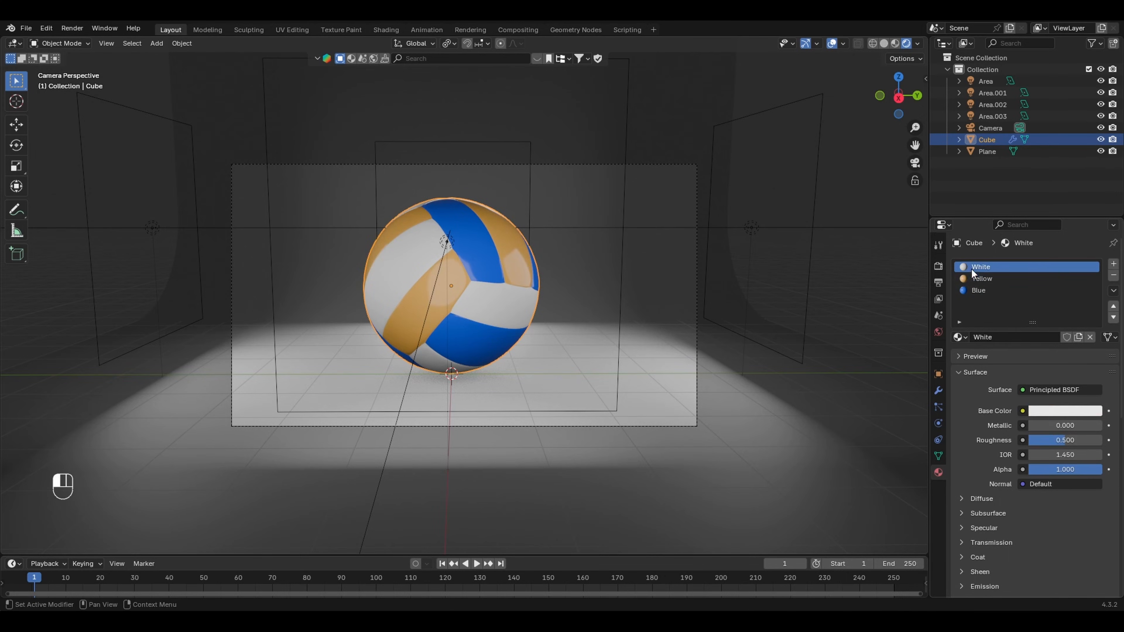
pyautogui.moveTo(1067, 440); pyautogui.dragTo(1039, 441)
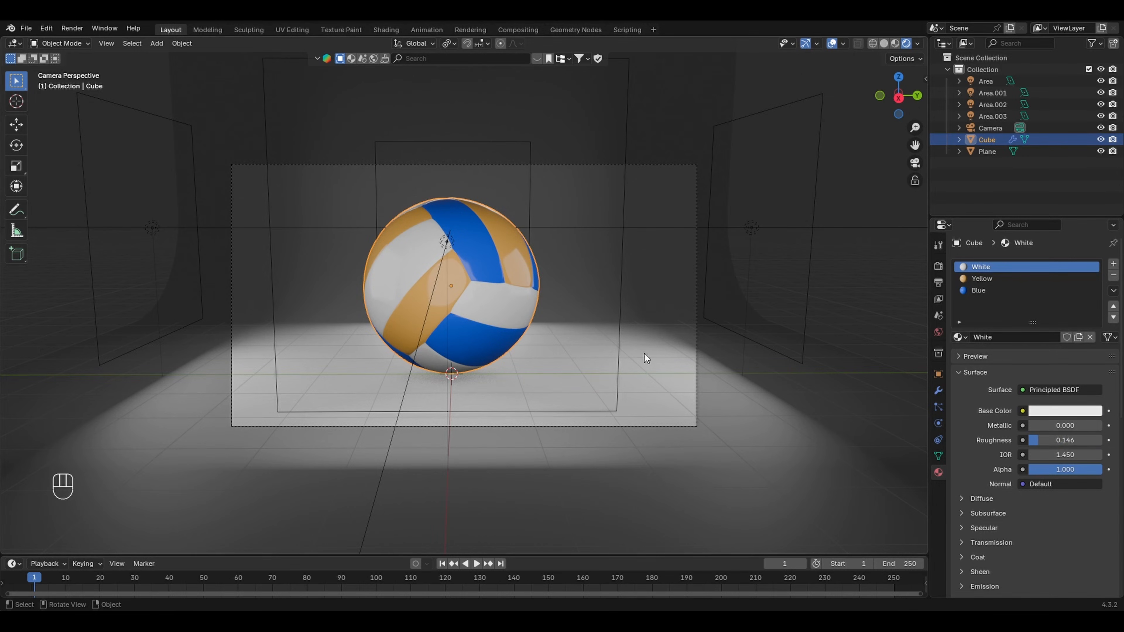
pyautogui.click(793, 286)
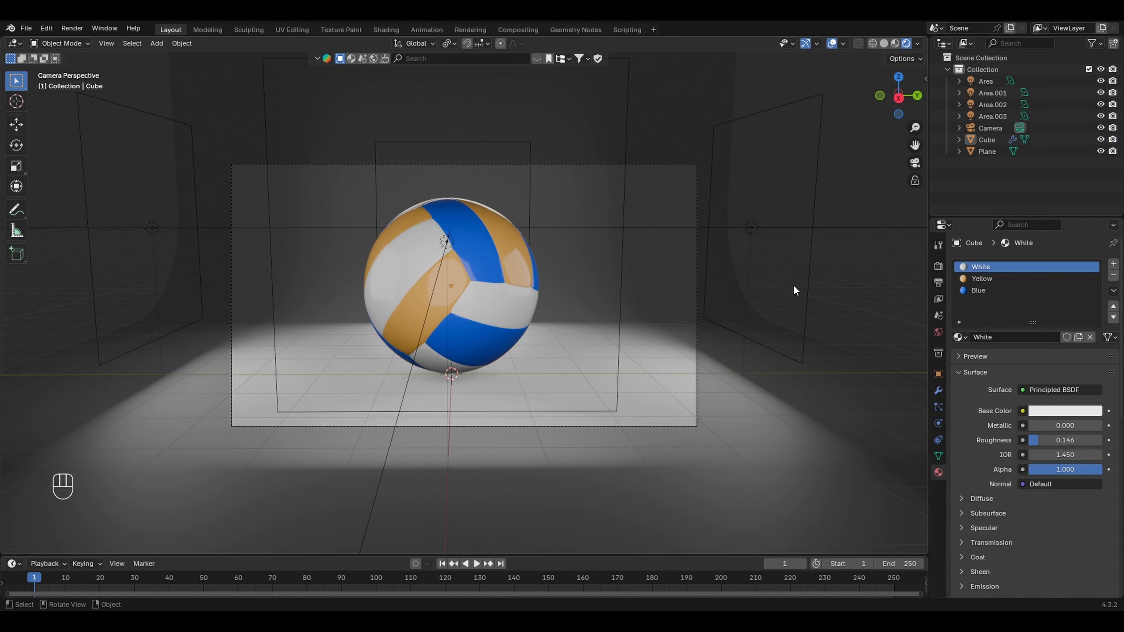